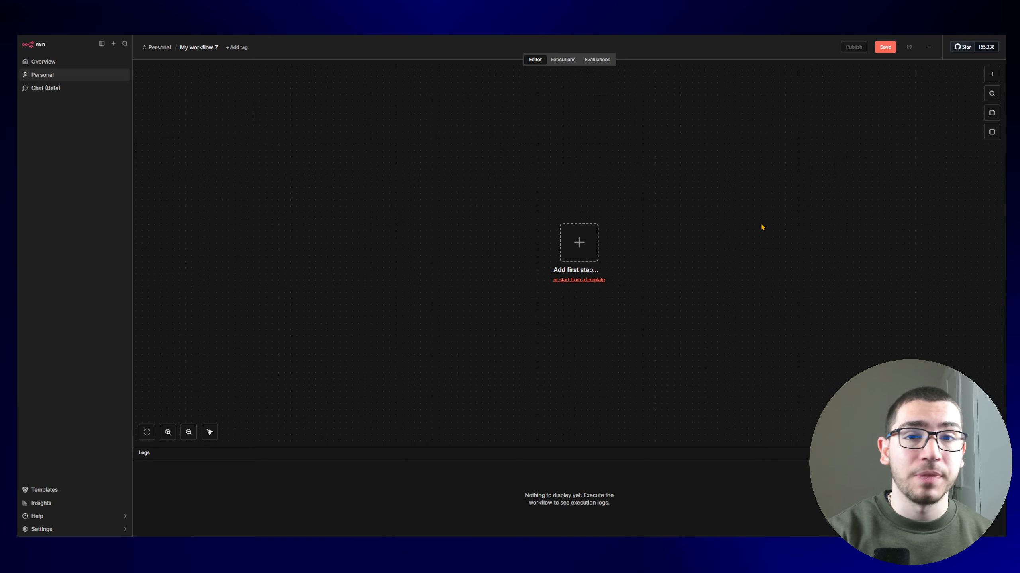
Step: Add an 'On chat message' trigger as the workflow's first step
{"action": "left_click", "coordinate": [592, 250]}
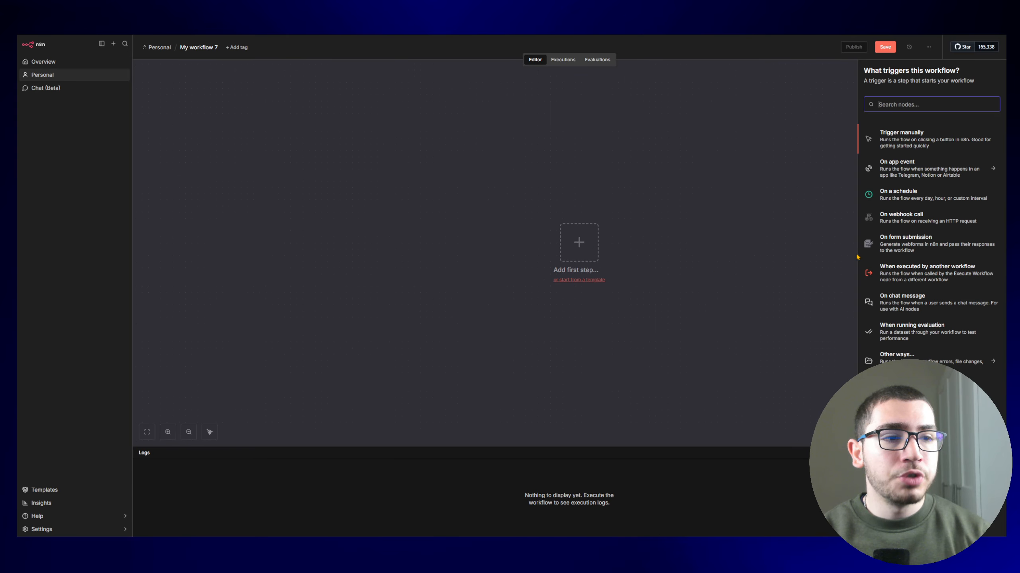
{"action": "left_click", "coordinate": [902, 305]}
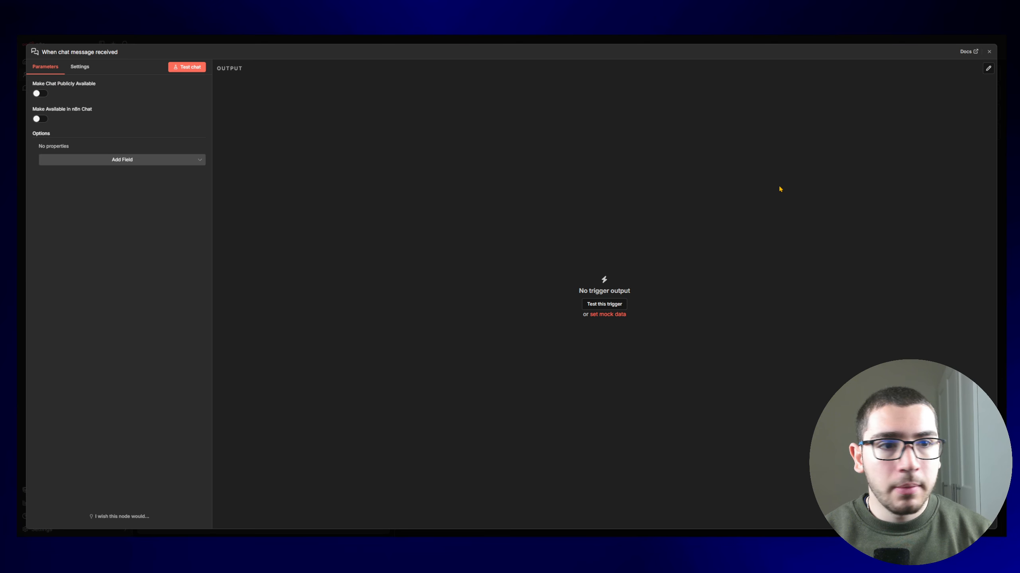
{"action": "left_click", "coordinate": [838, 38]}
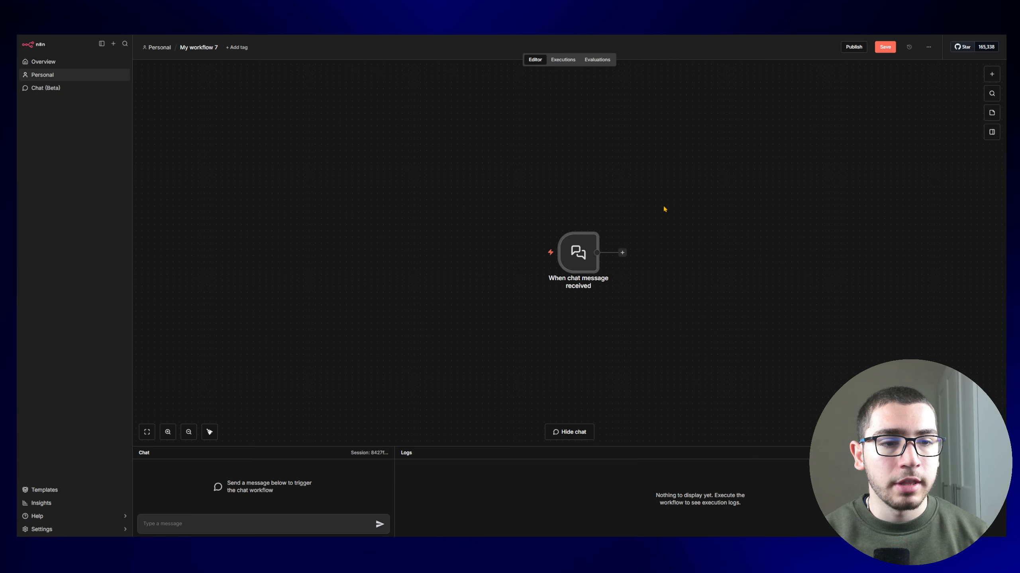
Step: Send a test 'hola' message in the Chat panel to fire the trigger
{"action": "left_click_drag", "start_coordinate": [740, 211], "coordinate": [608, 187]}
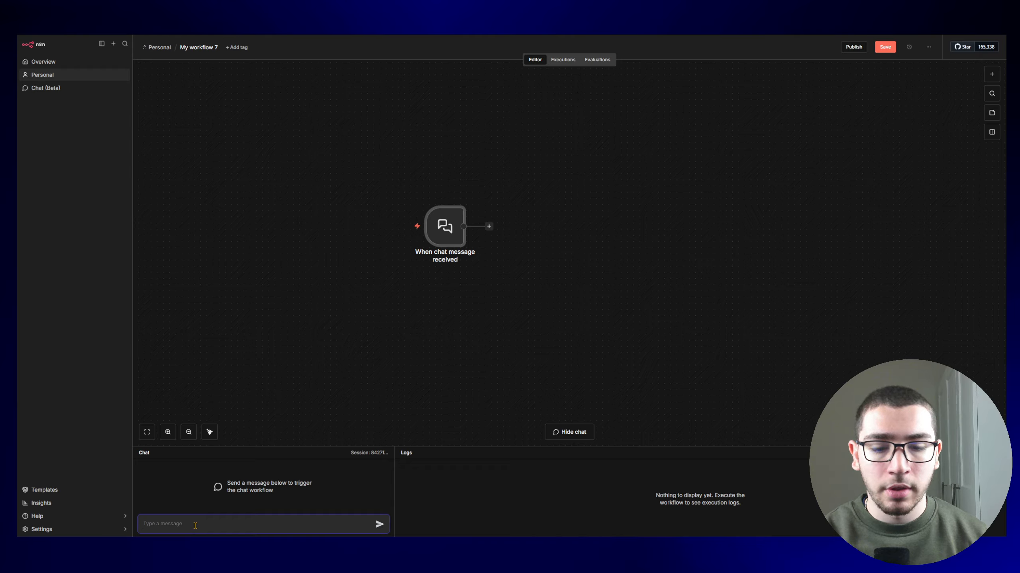
{"action": "type", "text": "hola"}
{"action": "key", "text": "Return"}
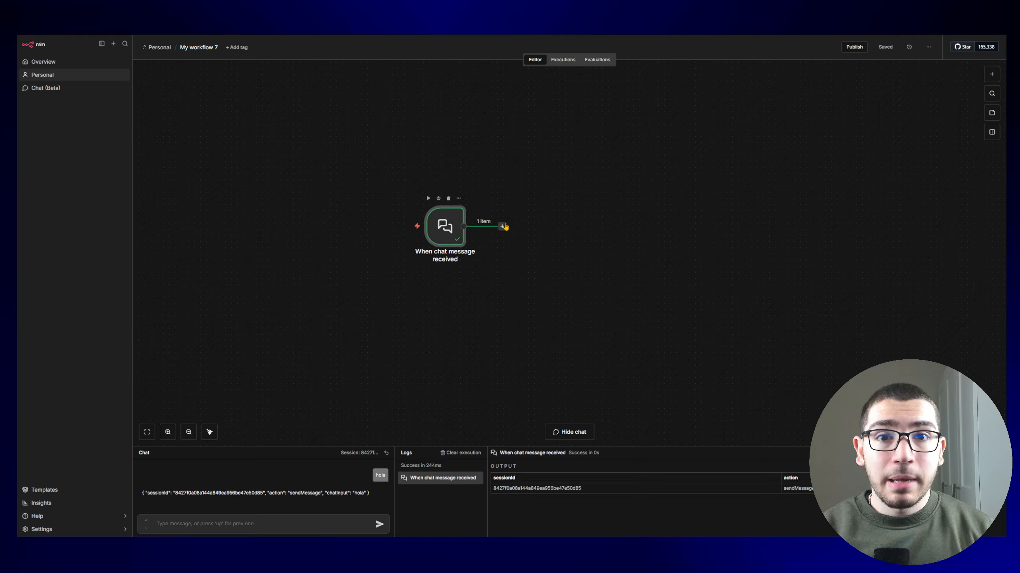
{"action": "left_click", "coordinate": [502, 226]}
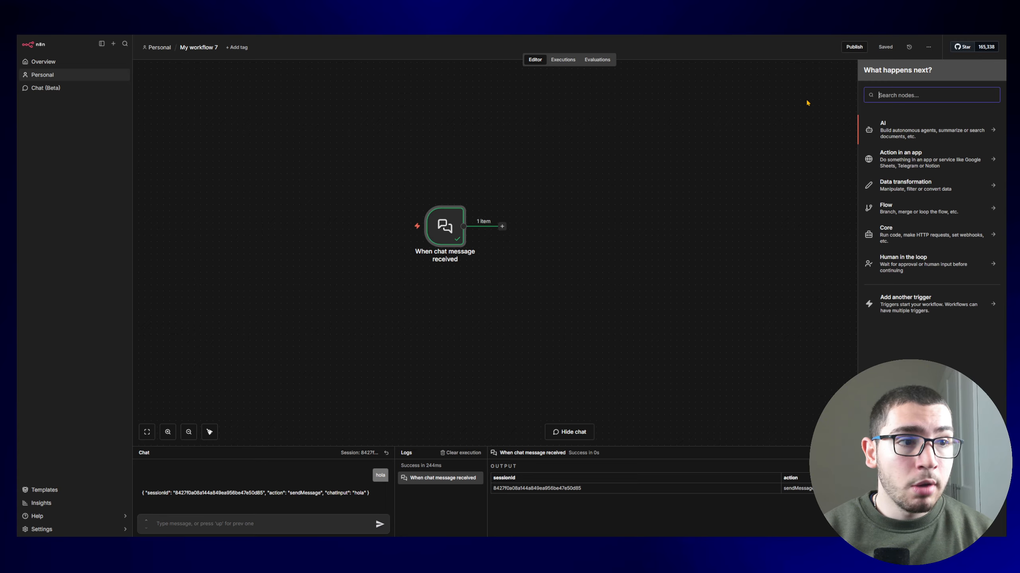
Step: Add an AI Agent node after the chat trigger
{"action": "type", "text": "agent"}
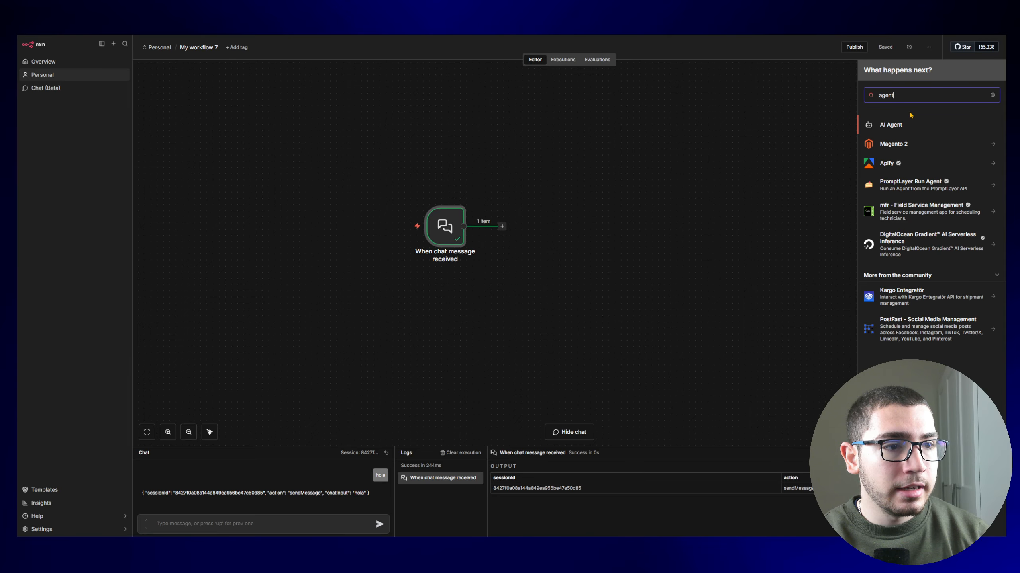
{"action": "left_click", "coordinate": [891, 125]}
{"action": "key", "text": "Escape"}
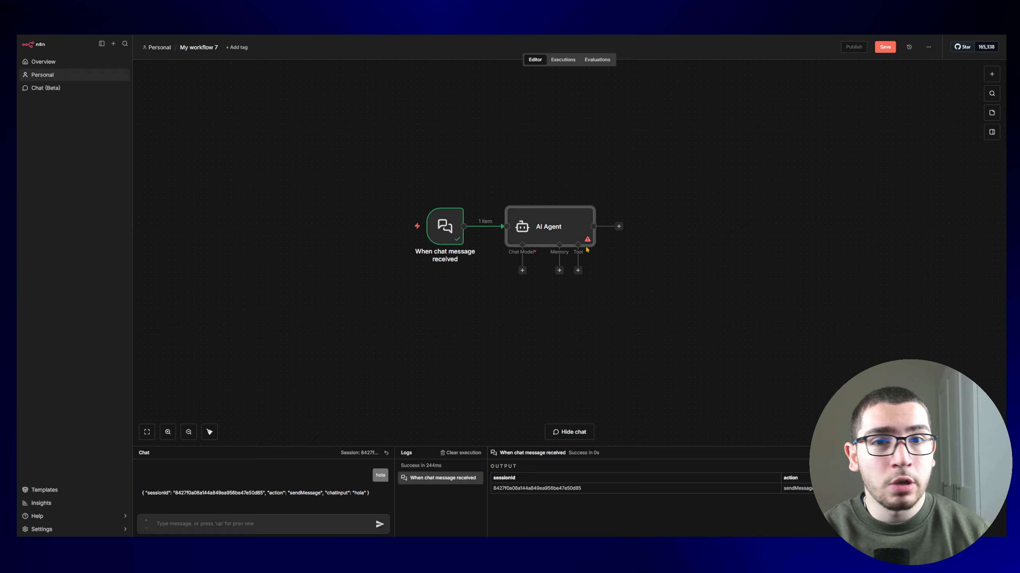
Step: Send 'hola' in the chat to test the agent, which fails without a model
{"action": "left_click", "coordinate": [297, 524]}
{"action": "type", "text": "hola"}
{"action": "key", "text": "Return"}
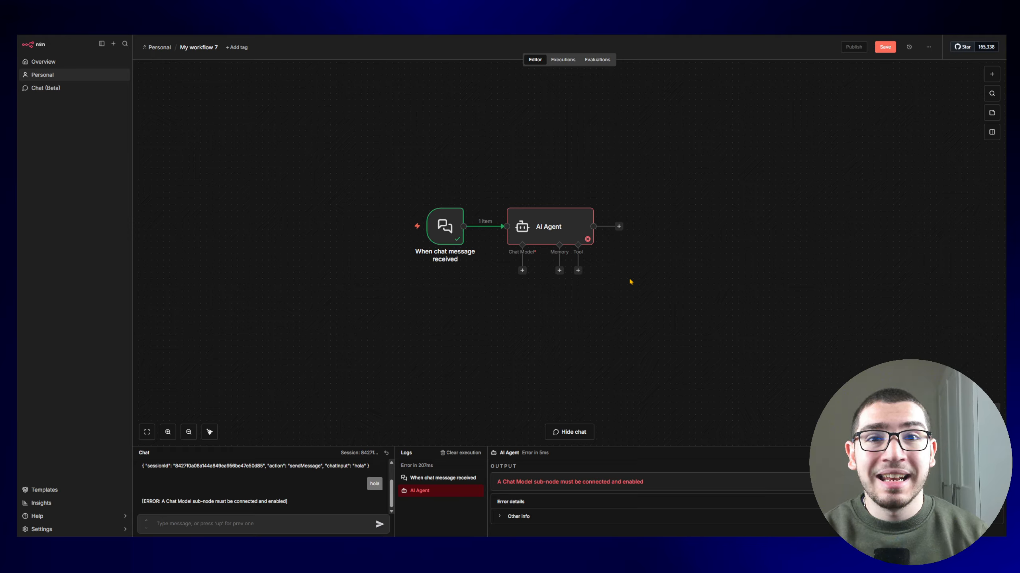
Step: Attach an OpenAI Chat Model (gpt-4.1-mini) to the agent and start a new OpenAI credential
{"action": "left_click", "coordinate": [522, 270]}
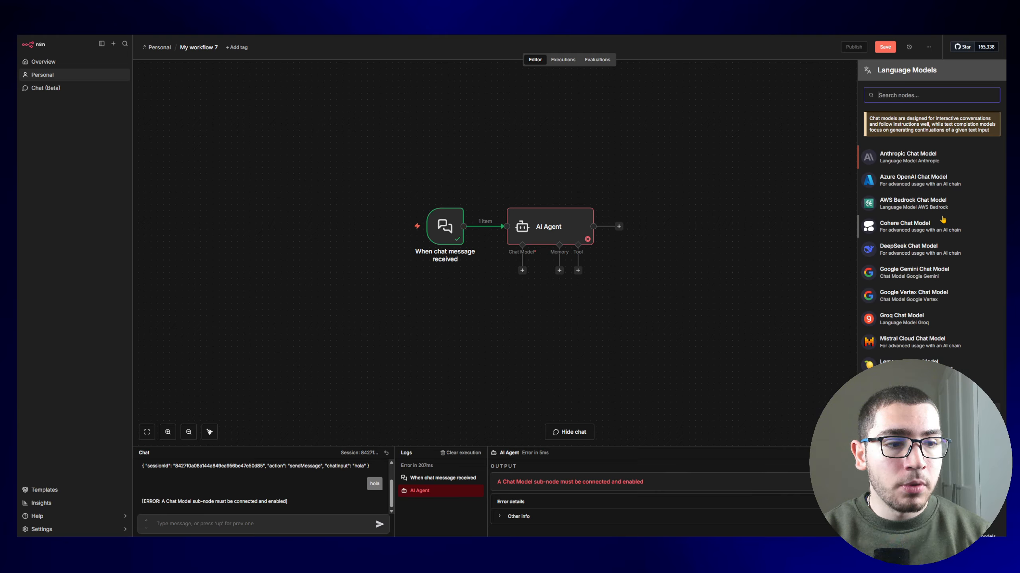
{"action": "scroll", "coordinate": [928, 193], "scroll_direction": "down", "scroll_amount": 1}
{"action": "scroll", "coordinate": [929, 196], "scroll_direction": "up", "scroll_amount": 1}
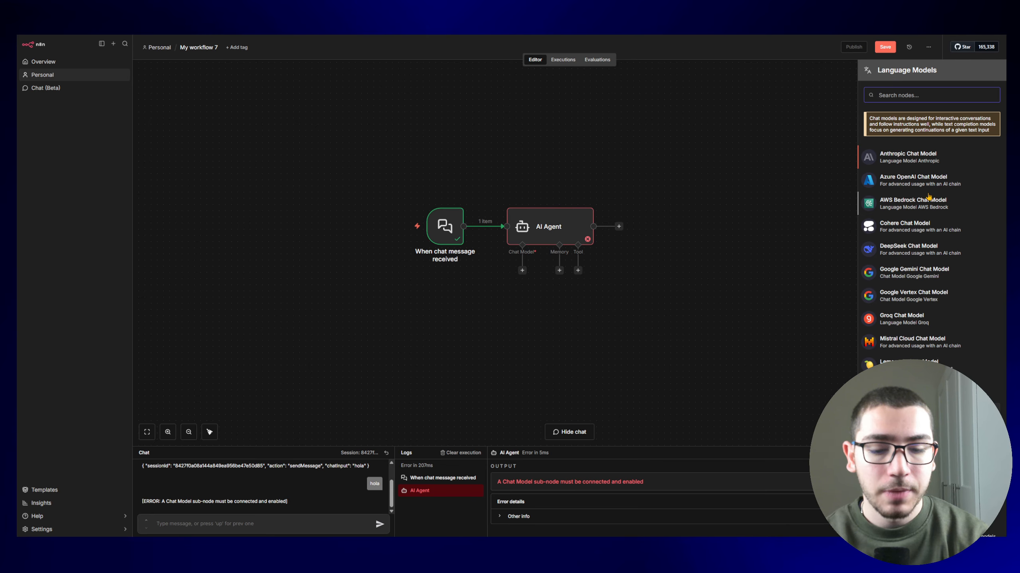
{"action": "type", "text": "oprn"}
{"action": "key", "text": "BackSpace"}
{"action": "key", "text": "BackSpace"}
{"action": "type", "text": "en"}
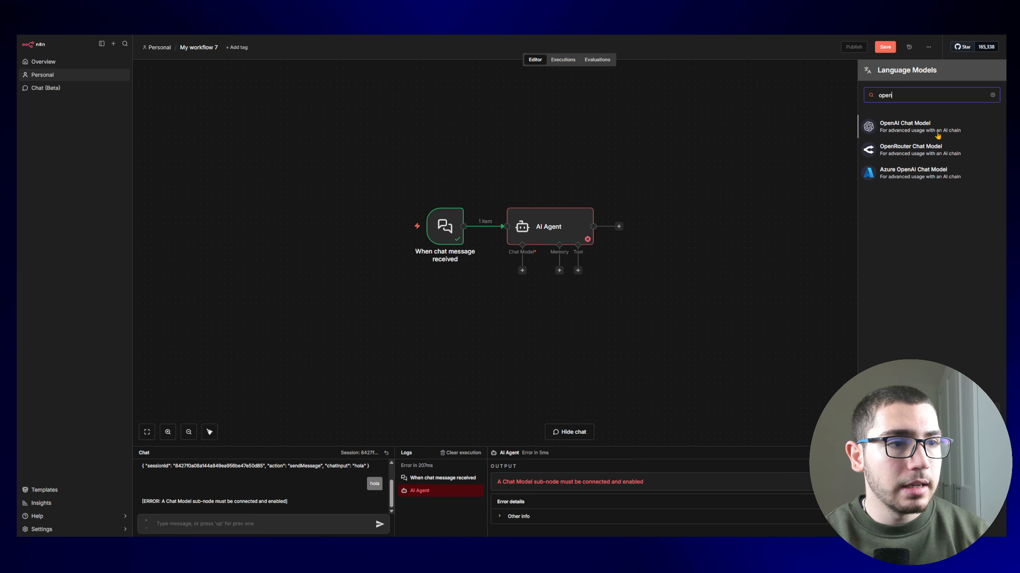
{"action": "left_click", "coordinate": [908, 128]}
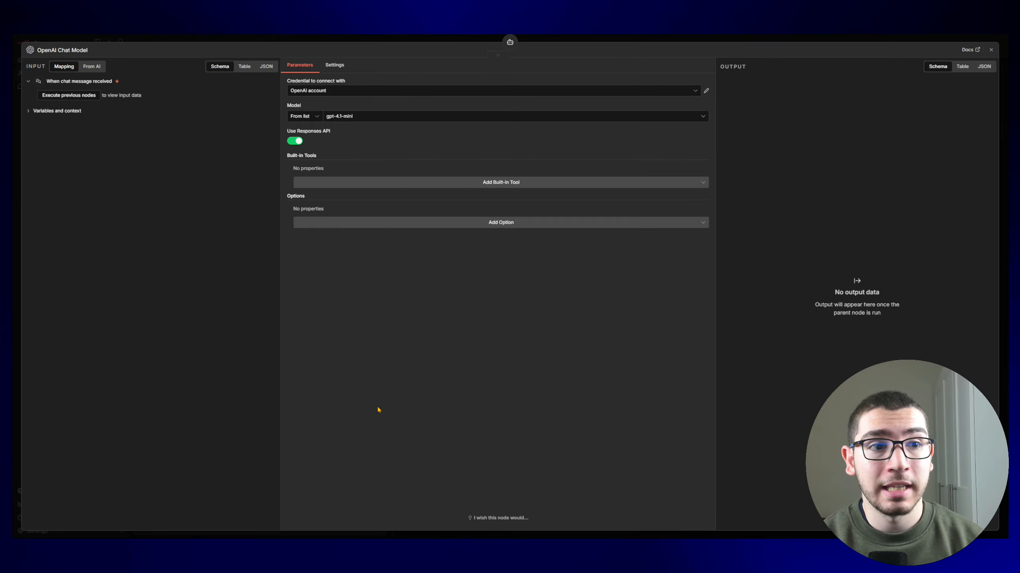
{"action": "left_click", "coordinate": [355, 90]}
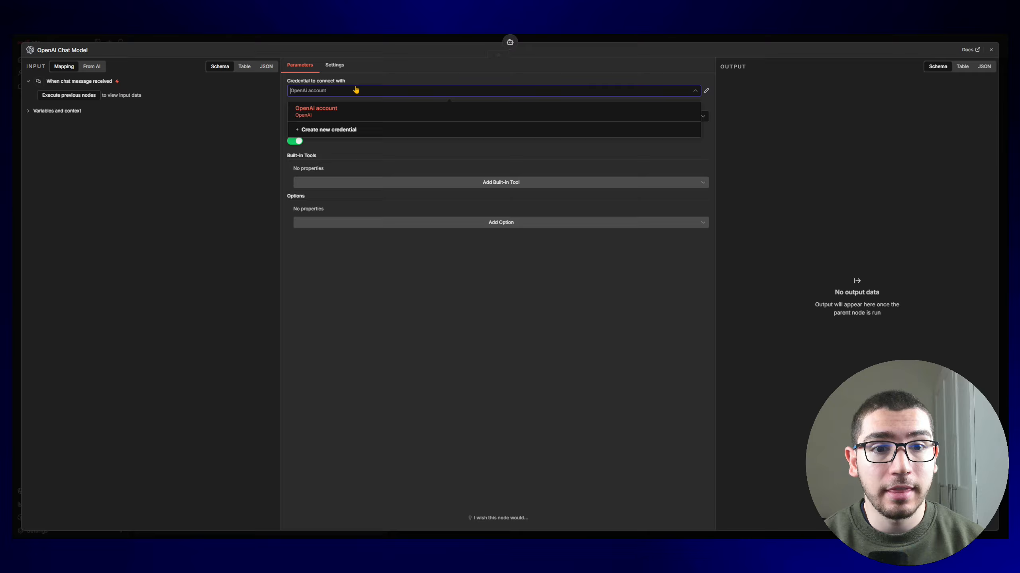
{"action": "left_click", "coordinate": [349, 127]}
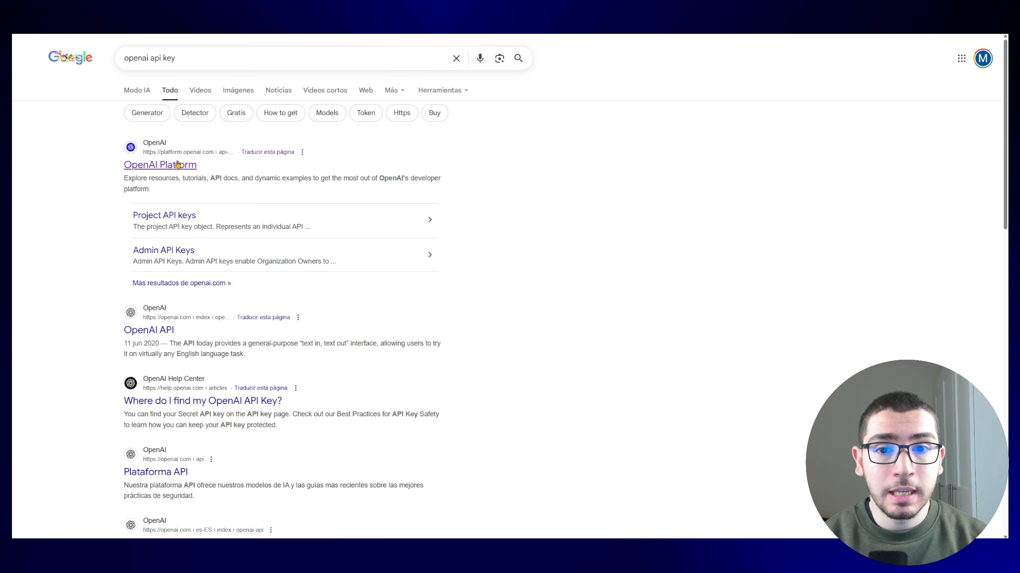
Step: On OpenAI Platform, generate a secret key named 'prueba' in project VPS-8N8 and copy it
{"action": "left_click", "coordinate": [194, 180]}
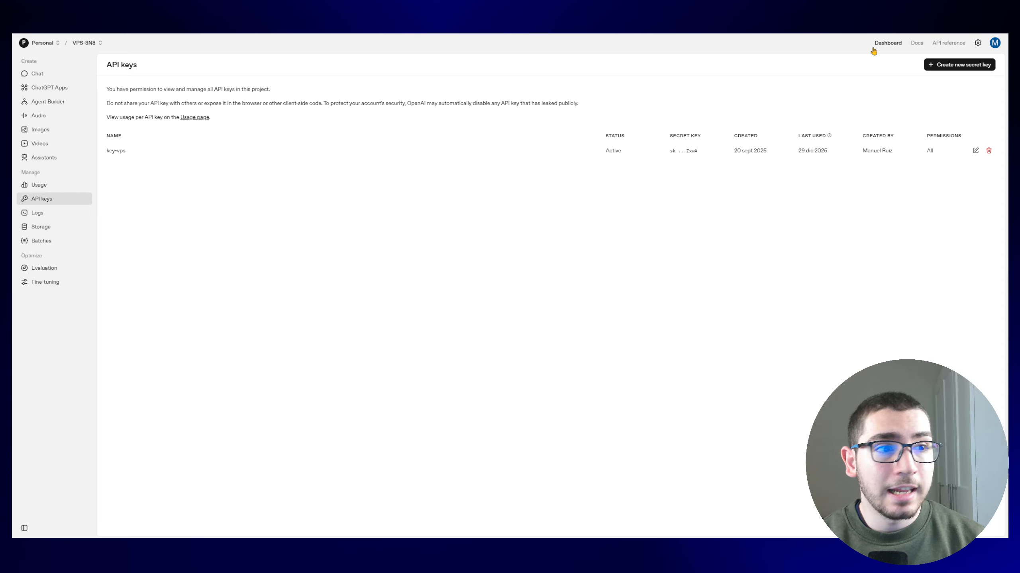
{"action": "left_click", "coordinate": [957, 69]}
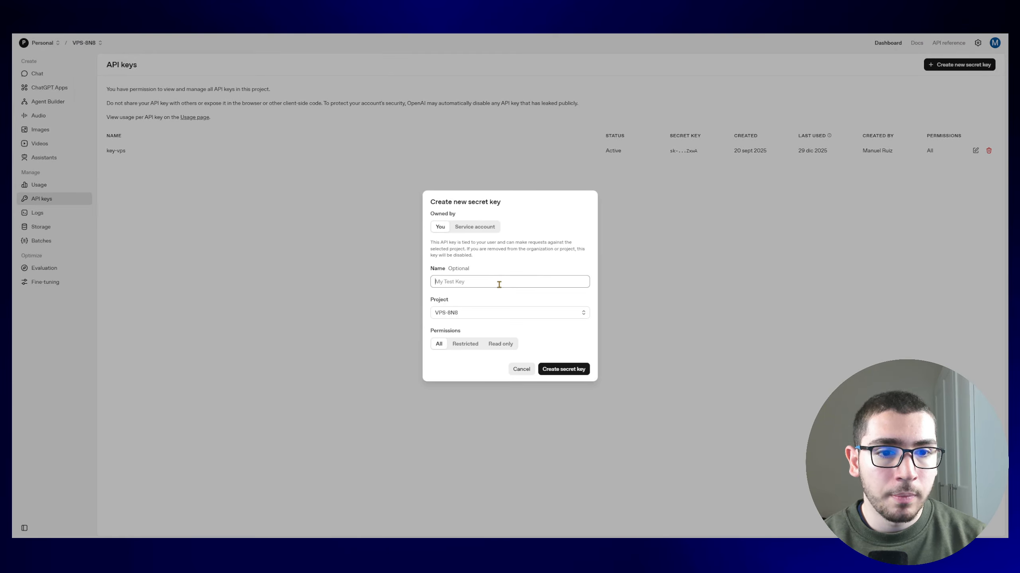
{"action": "type", "text": "prueba"}
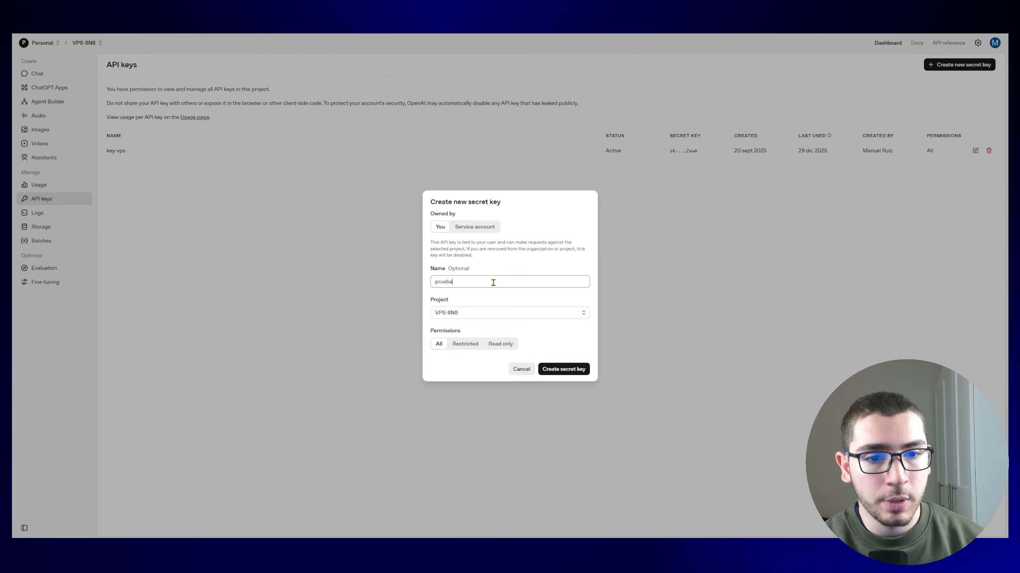
{"action": "left_click", "coordinate": [482, 314]}
{"action": "left_click", "coordinate": [482, 313]}
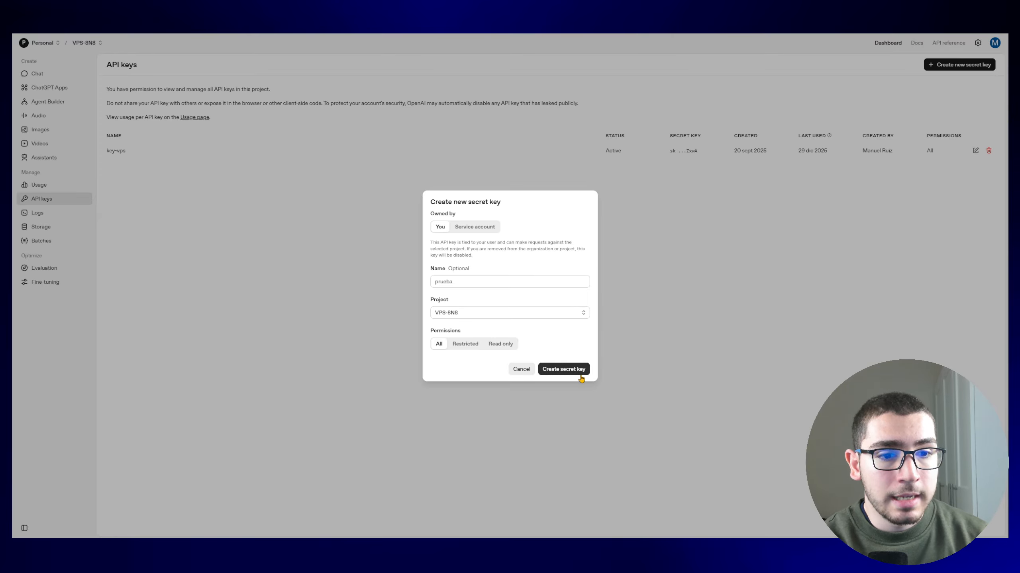
{"action": "left_click", "coordinate": [569, 370]}
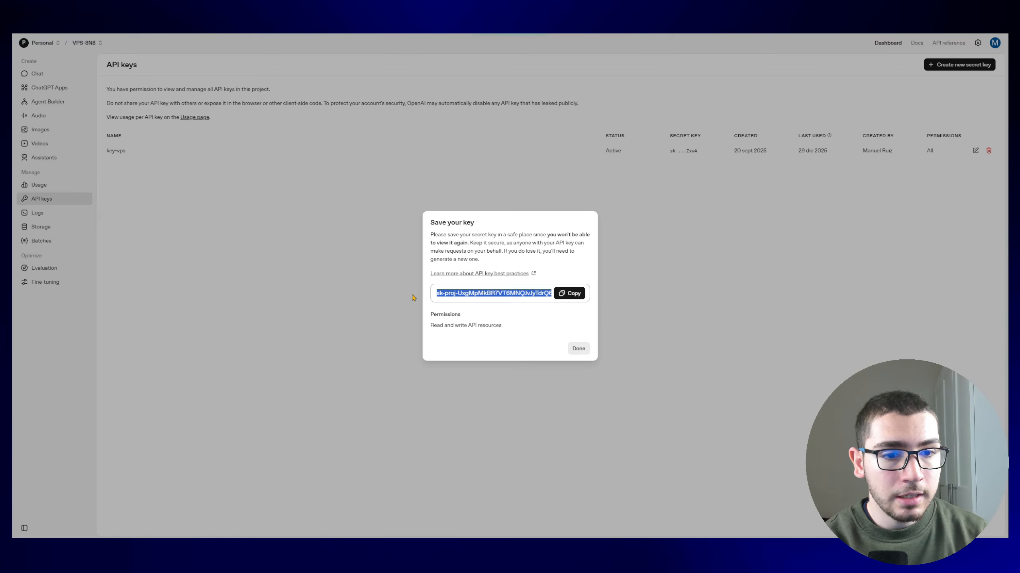
{"action": "left_click", "coordinate": [572, 296]}
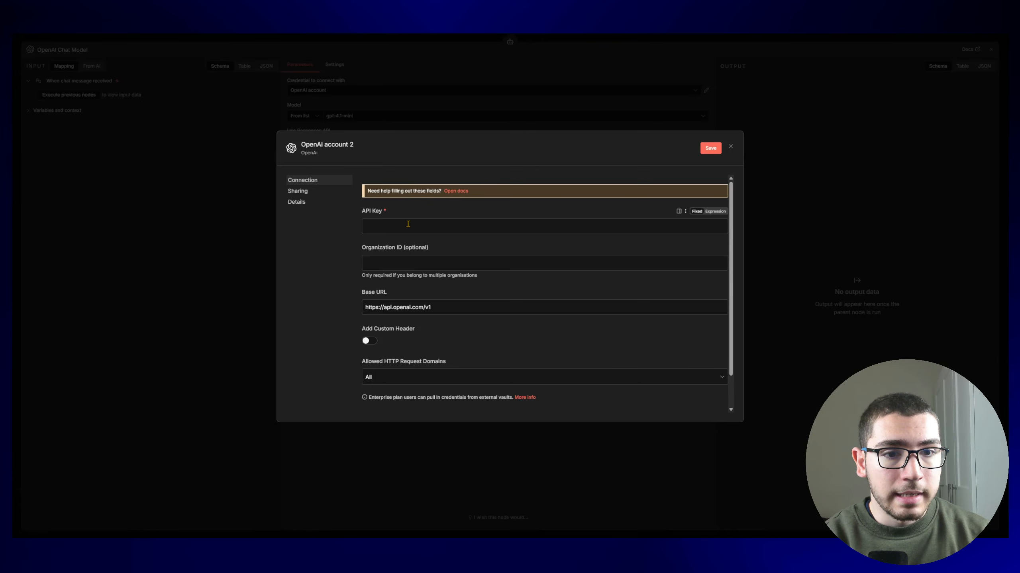
Step: Paste the secret key into the OpenAI credential's API Key field and save it
{"action": "key", "text": "ctrl+v"}
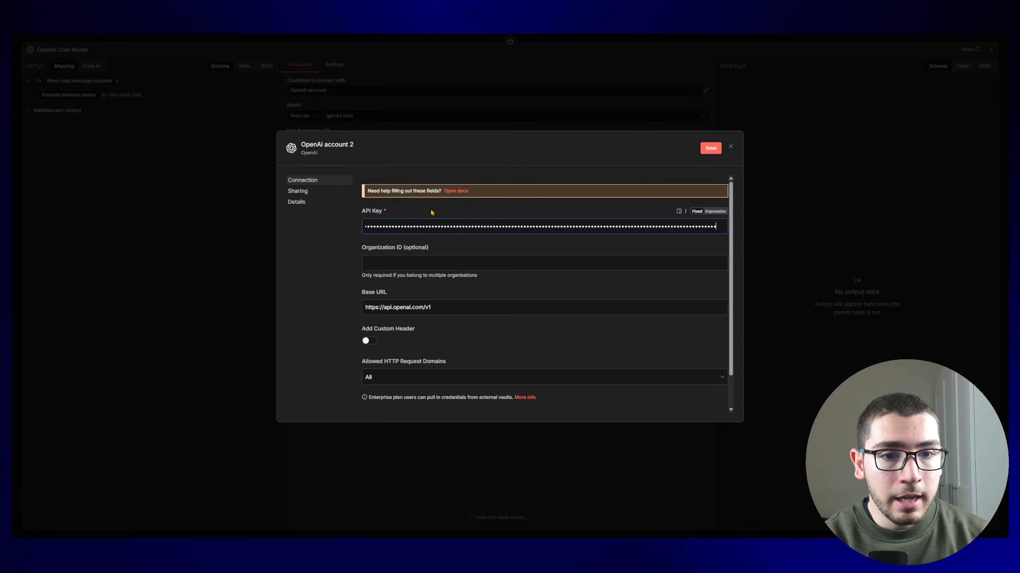
{"action": "left_click", "coordinate": [710, 148]}
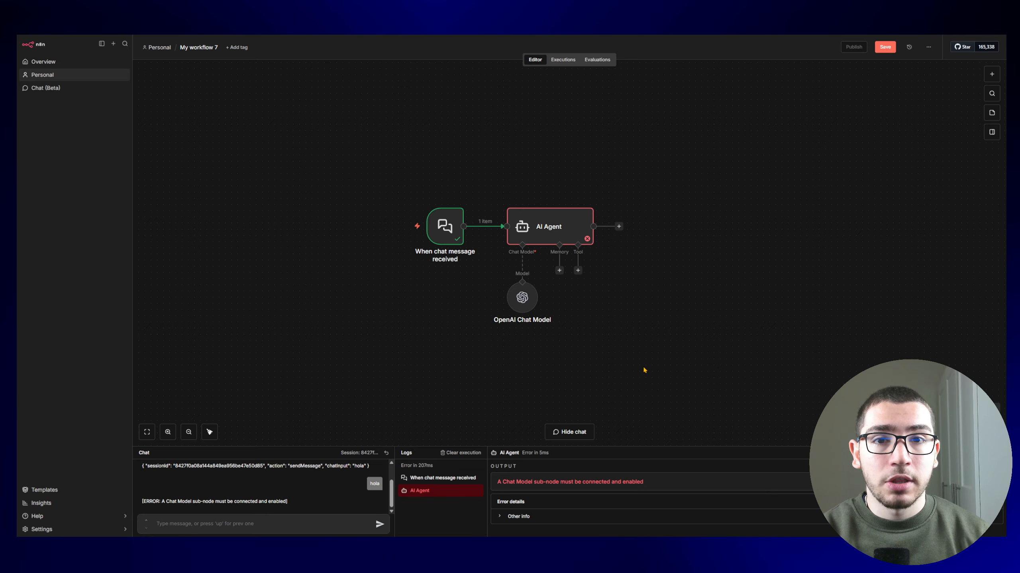
Step: Send 'hola' in the chat to confirm the agent replies
{"action": "double_click", "coordinate": [562, 231]}
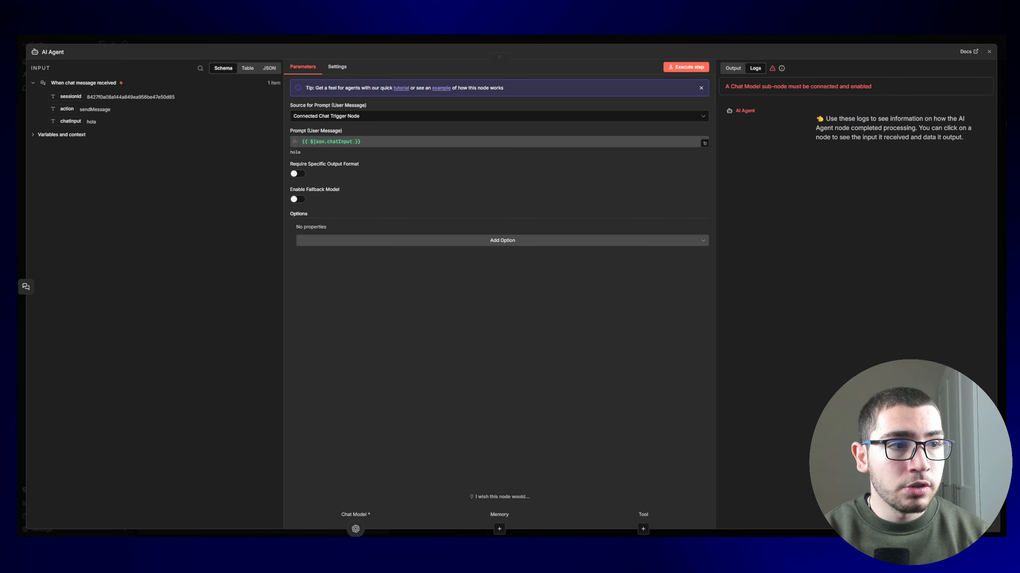
{"action": "key", "text": "Escape"}
{"action": "type", "text": "hola"}
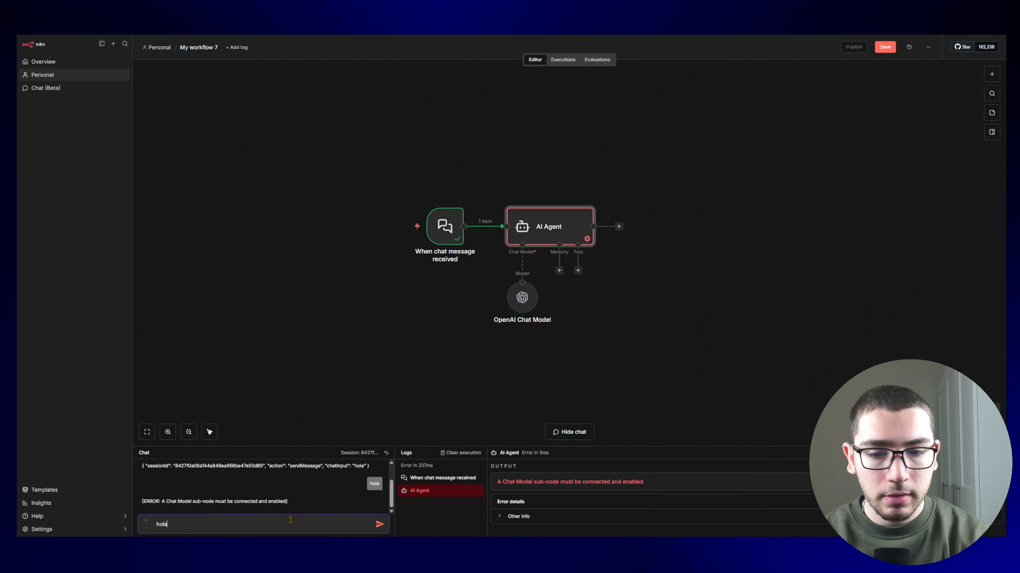
{"action": "key", "text": "Return"}
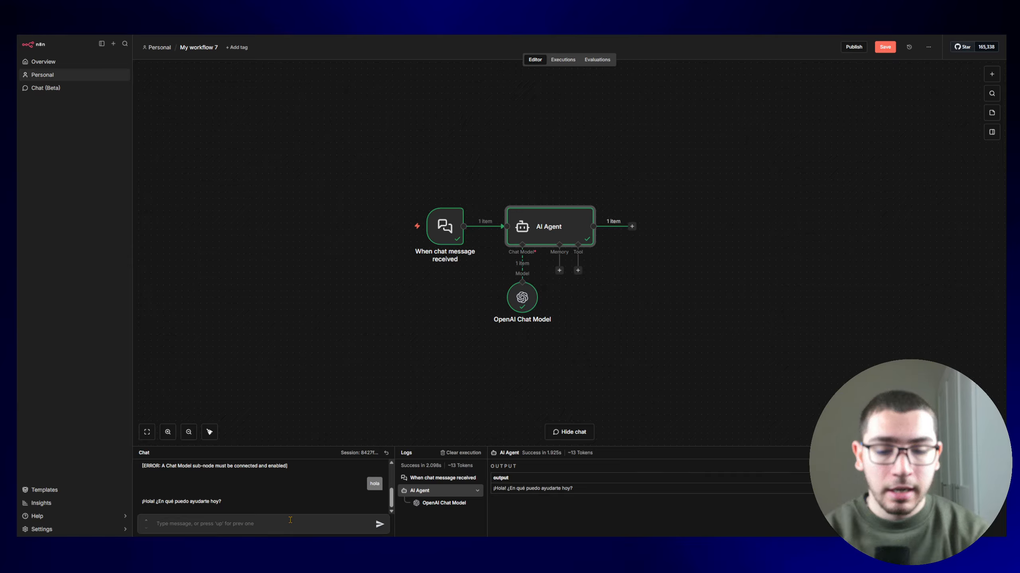
Step: Introduce the user's name, then ask 'como me llamo¿' to test whether the agent remembers
{"action": "left_click", "coordinate": [290, 520]}
{"action": "type", "text": "hola, me llamo manuel"}
{"action": "key", "text": "Return"}
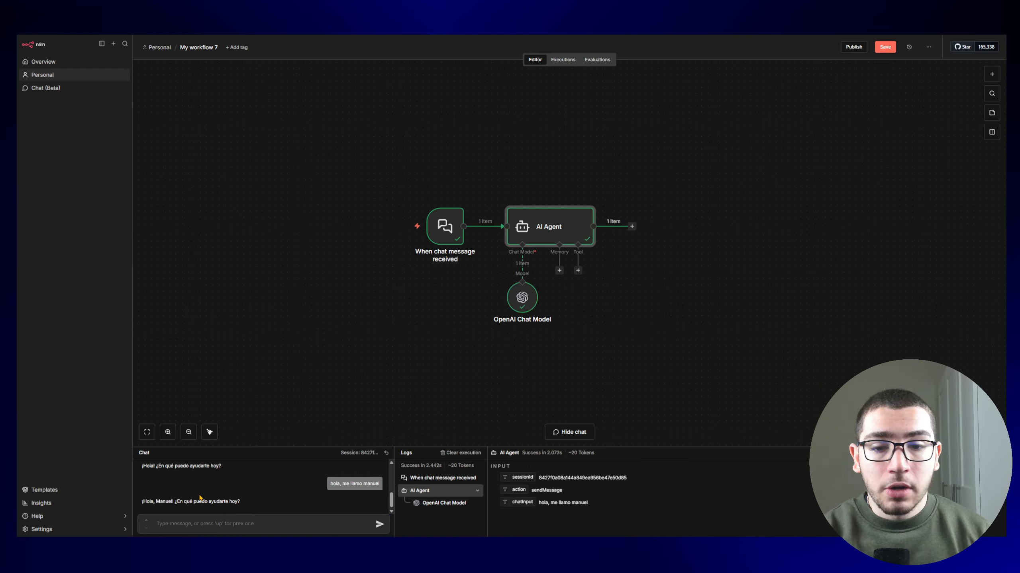
{"action": "left_click", "coordinate": [277, 522]}
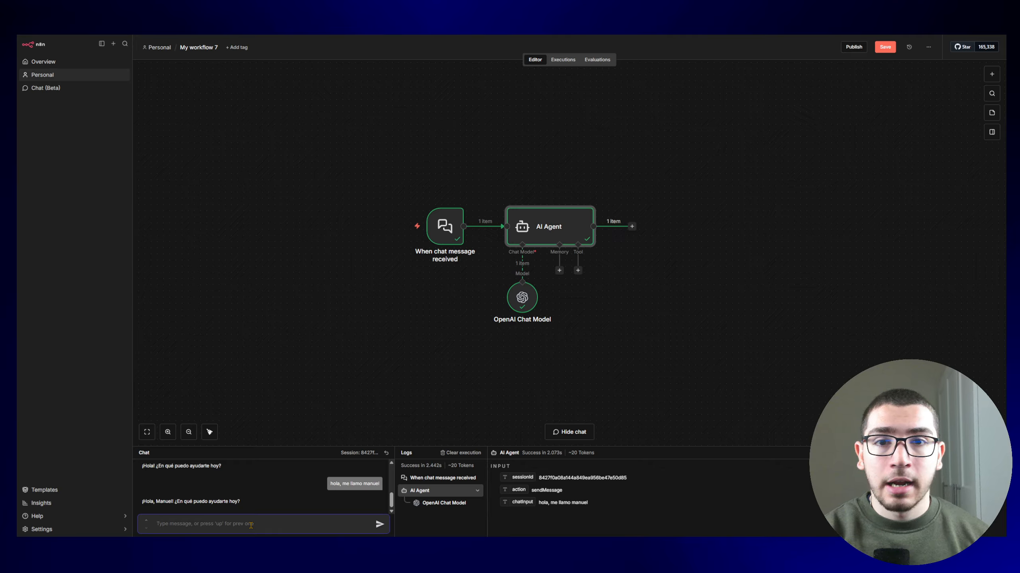
{"action": "type", "text": "como me llamo¿"}
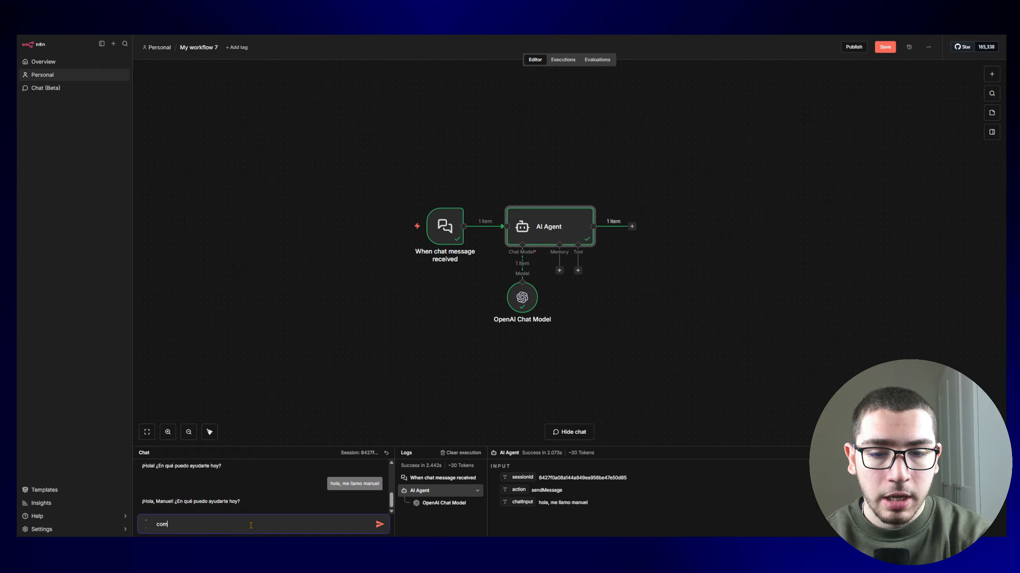
{"action": "key", "text": "Return"}
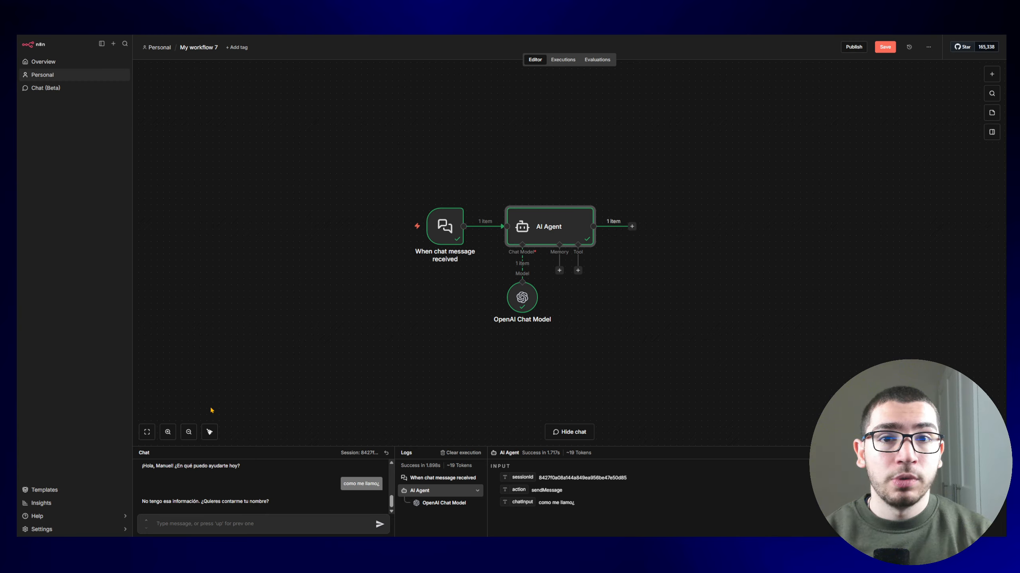
{"action": "left_click", "coordinate": [559, 270]}
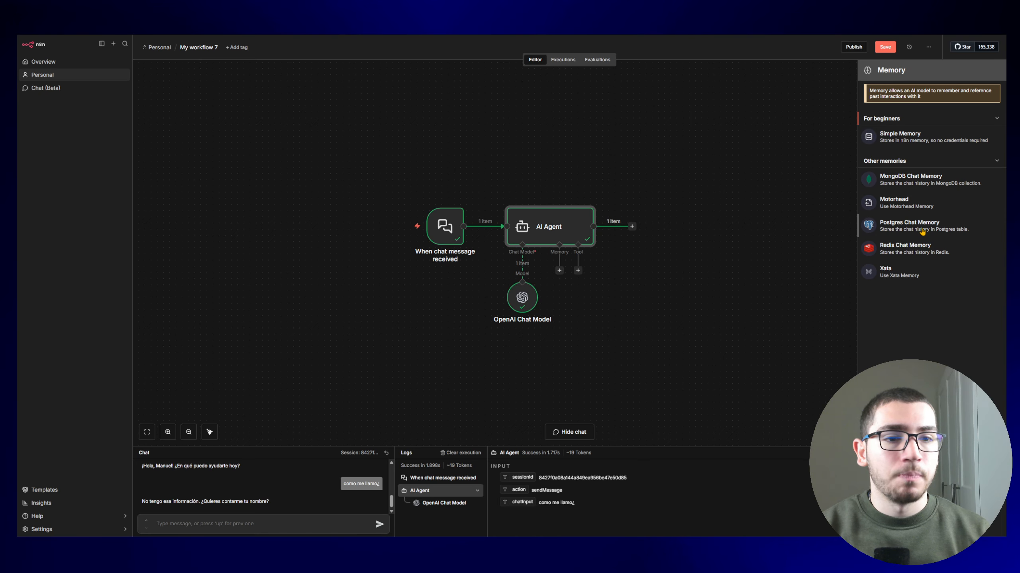
Step: Add Simple Memory to the agent and resend the name-introduction message
{"action": "left_click", "coordinate": [907, 137]}
{"action": "scroll", "coordinate": [260, 486], "scroll_direction": "up", "scroll_amount": 2}
{"action": "triple_click", "coordinate": [344, 487]}
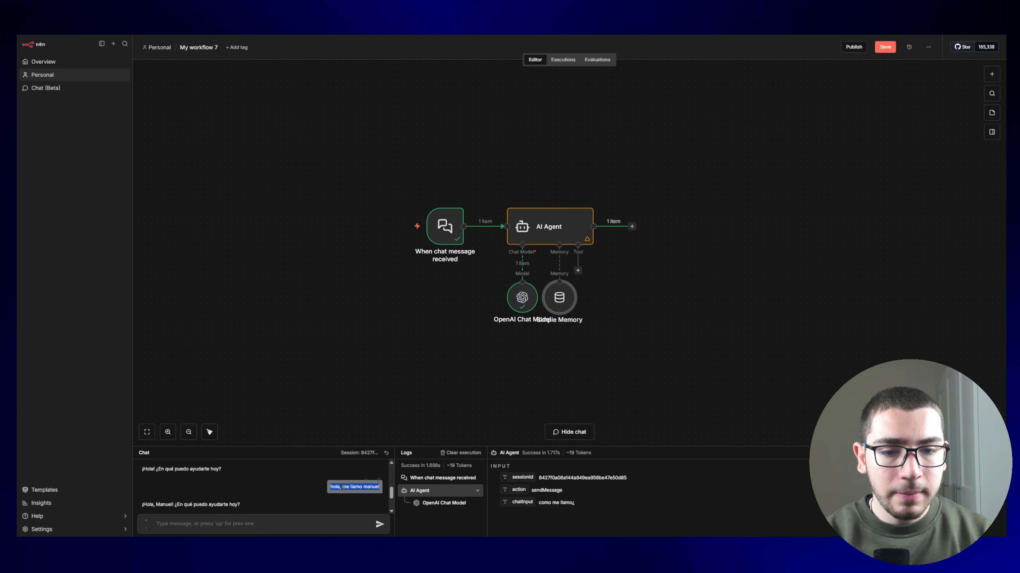
{"action": "key", "text": "ctrl+c"}
{"action": "left_click", "coordinate": [273, 522]}
{"action": "key", "text": "ctrl+v"}
{"action": "key", "text": "Return"}
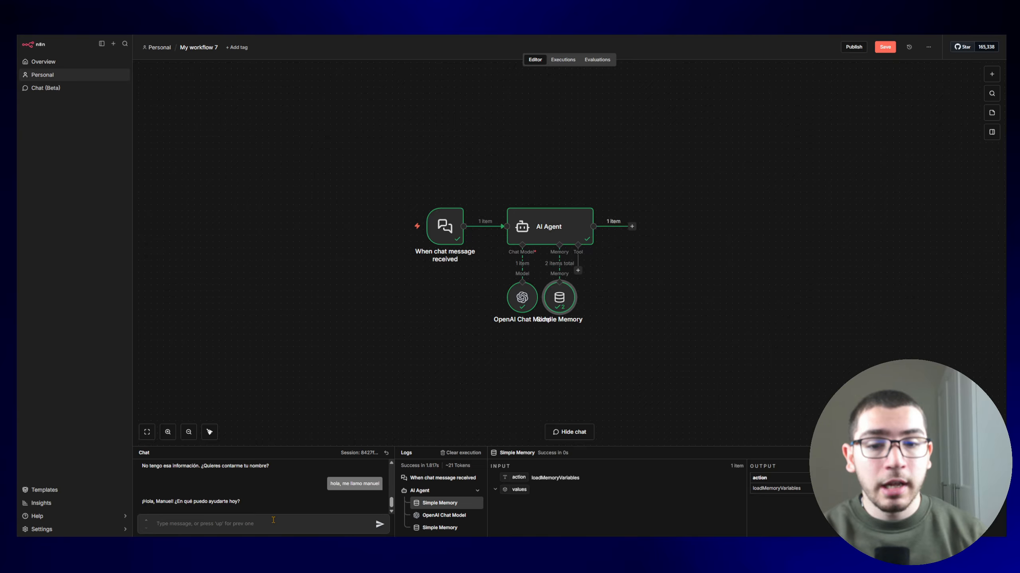
Step: Resend 'como me llamo¿' to confirm the agent now recalls the name
{"action": "scroll", "coordinate": [317, 492], "scroll_direction": "up", "scroll_amount": 2}
{"action": "triple_click", "coordinate": [354, 487]}
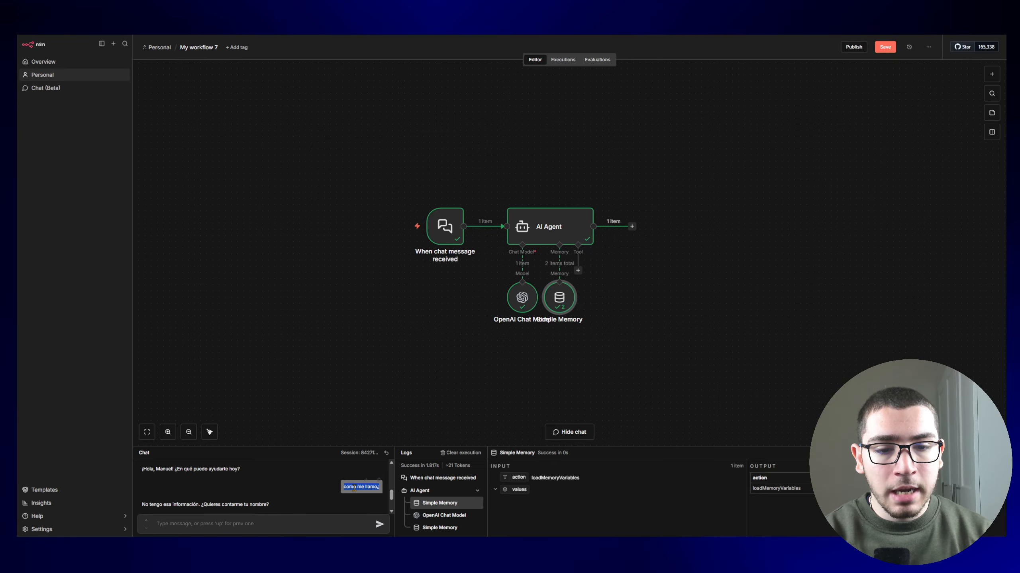
{"action": "scroll", "coordinate": [261, 486], "scroll_direction": "down", "scroll_amount": 2}
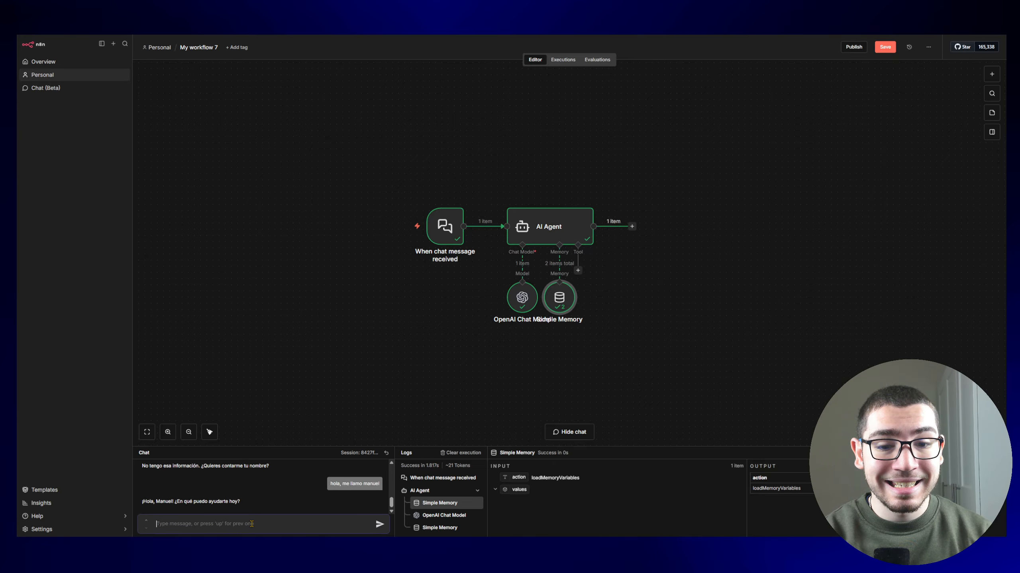
{"action": "key", "text": "ctrl+v"}
{"action": "key", "text": "Return"}
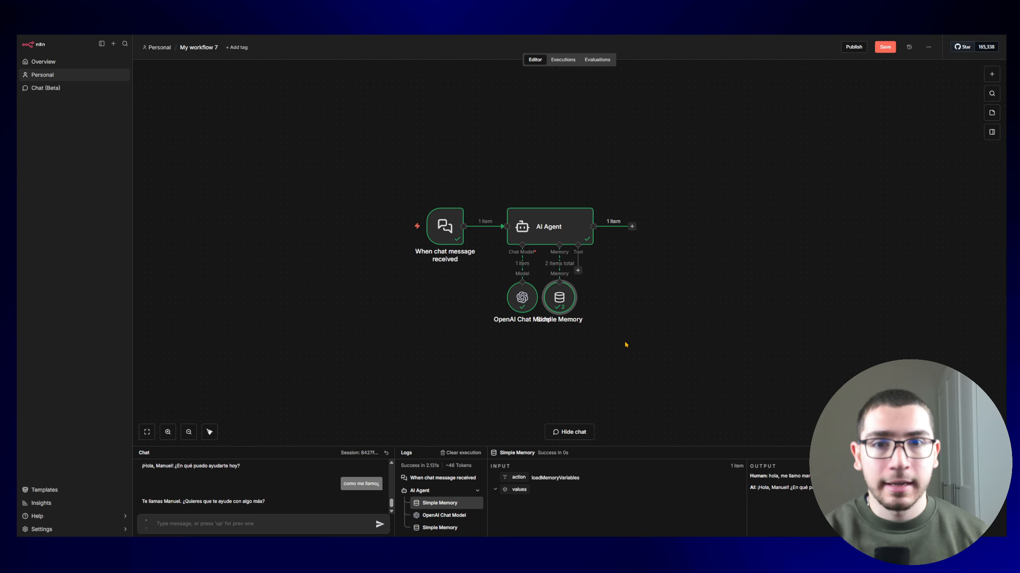
{"action": "double_click", "coordinate": [550, 220]}
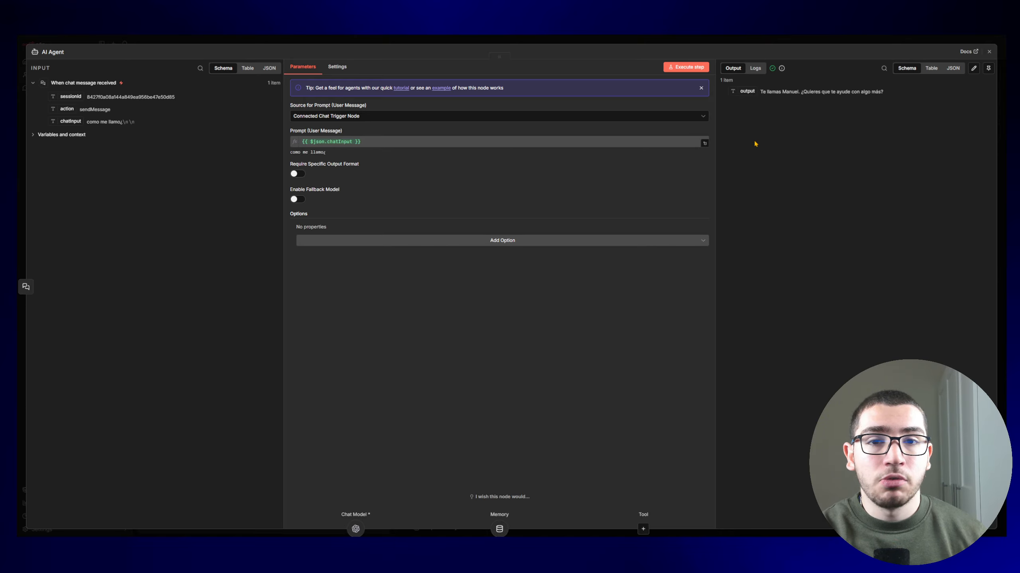
Step: Close the AI Agent settings to return to the canvas
{"action": "key", "text": "Escape"}
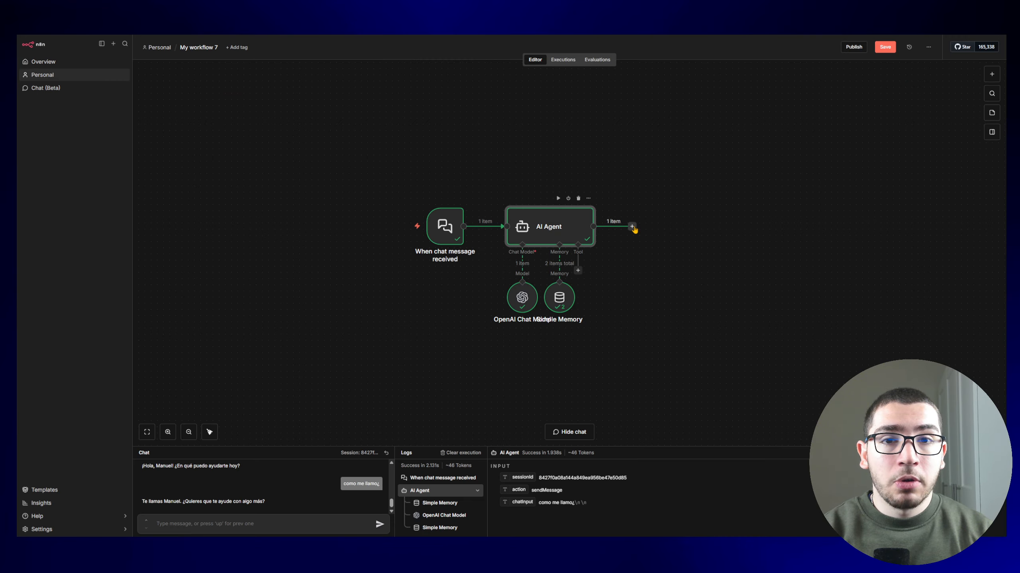
Step: Add an Edit Fields node after the agent with field salida_modelo set to {{ $json.output }}
{"action": "left_click", "coordinate": [632, 227]}
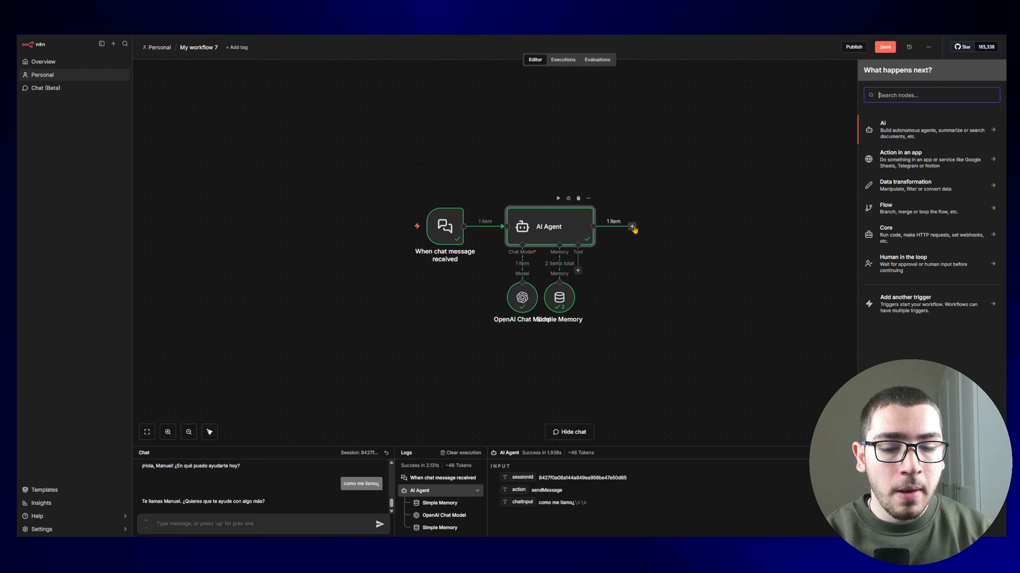
{"action": "type", "text": "edit"}
{"action": "key", "text": "Return"}
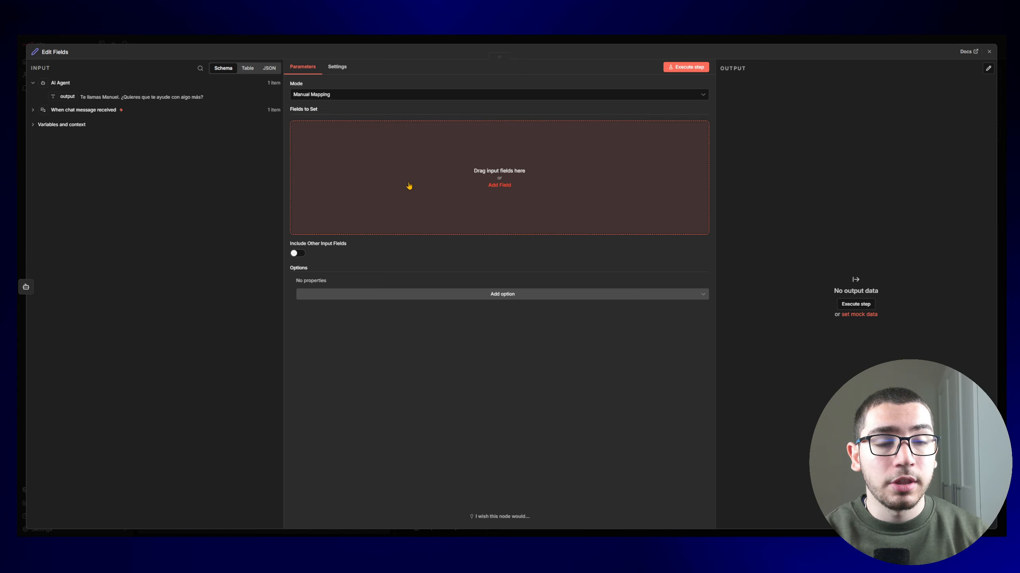
{"action": "left_click", "coordinate": [409, 185]}
{"action": "type", "text": "salid"}
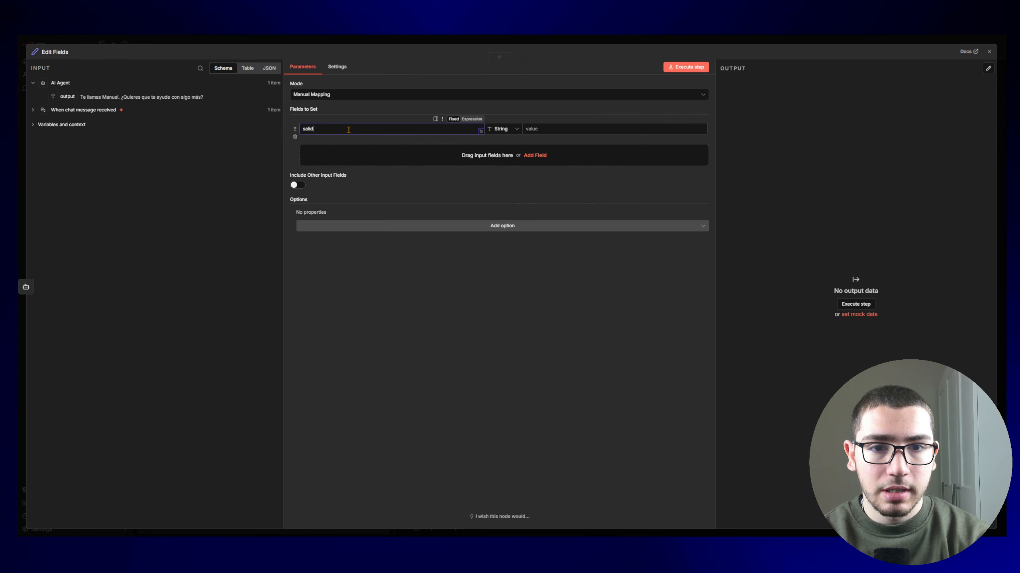
{"action": "type", "text": "a_modelo"}
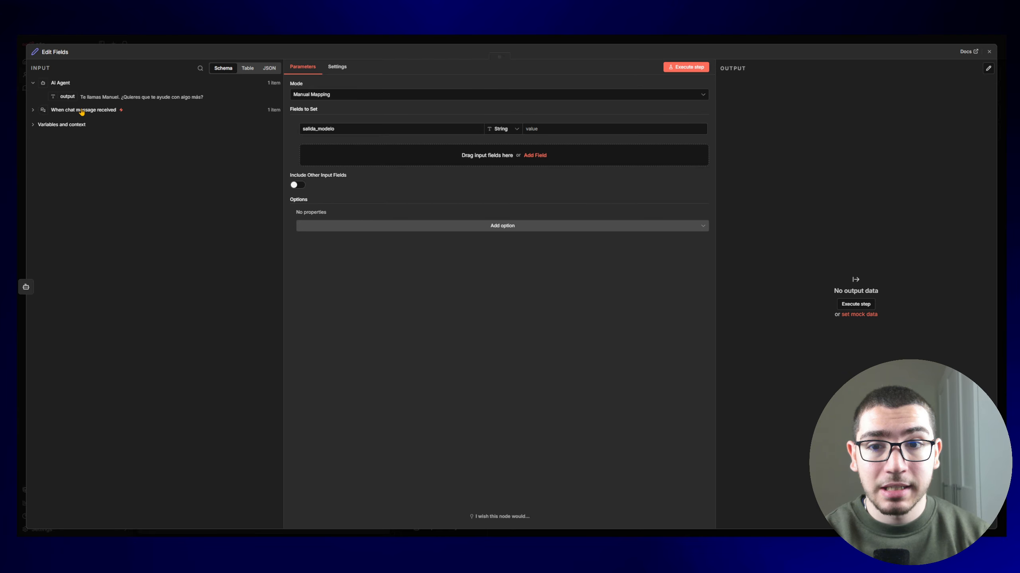
{"action": "left_click_drag", "start_coordinate": [64, 95], "coordinate": [582, 131]}
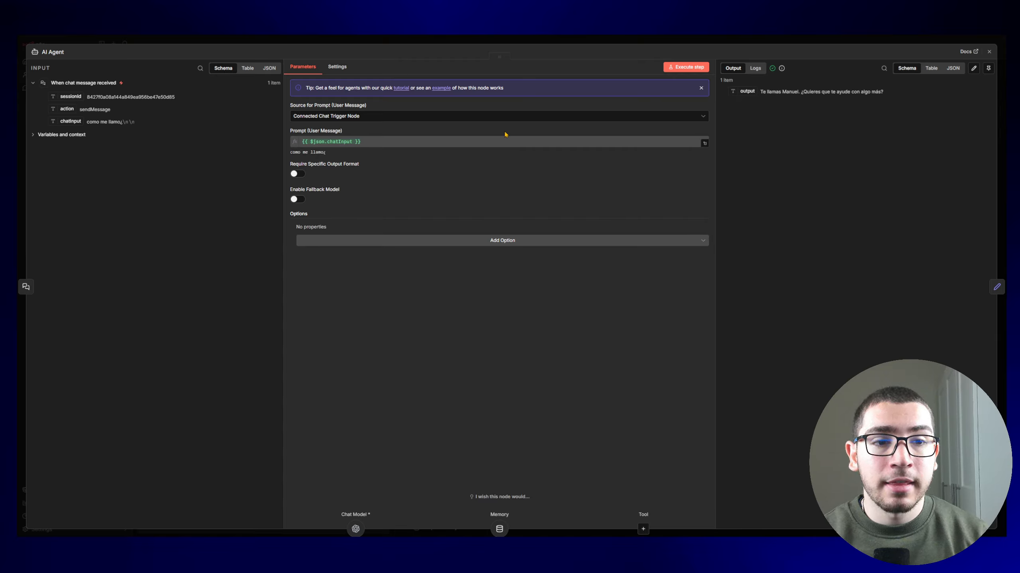
Step: Set the agent's prompt source to 'Define below' with {{ $json.chatInput }} as the user message
{"action": "left_click", "coordinate": [336, 117]}
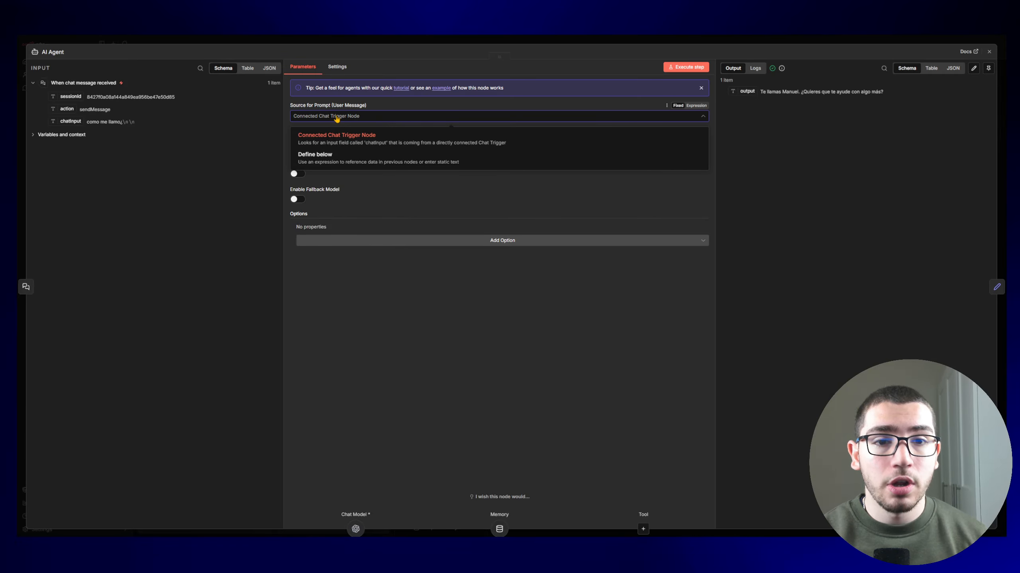
{"action": "left_click", "coordinate": [345, 161]}
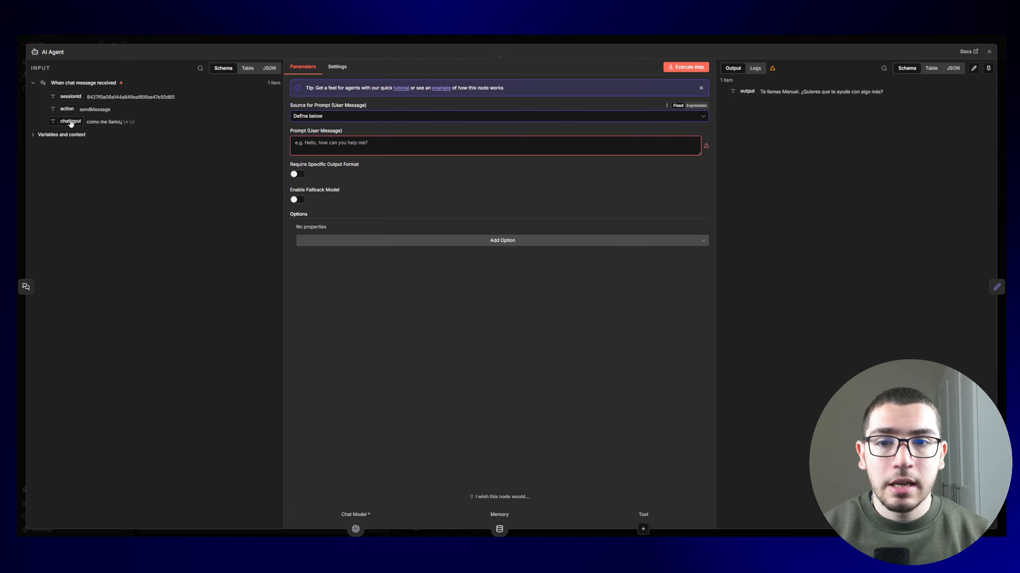
{"action": "left_click_drag", "start_coordinate": [69, 121], "coordinate": [297, 143]}
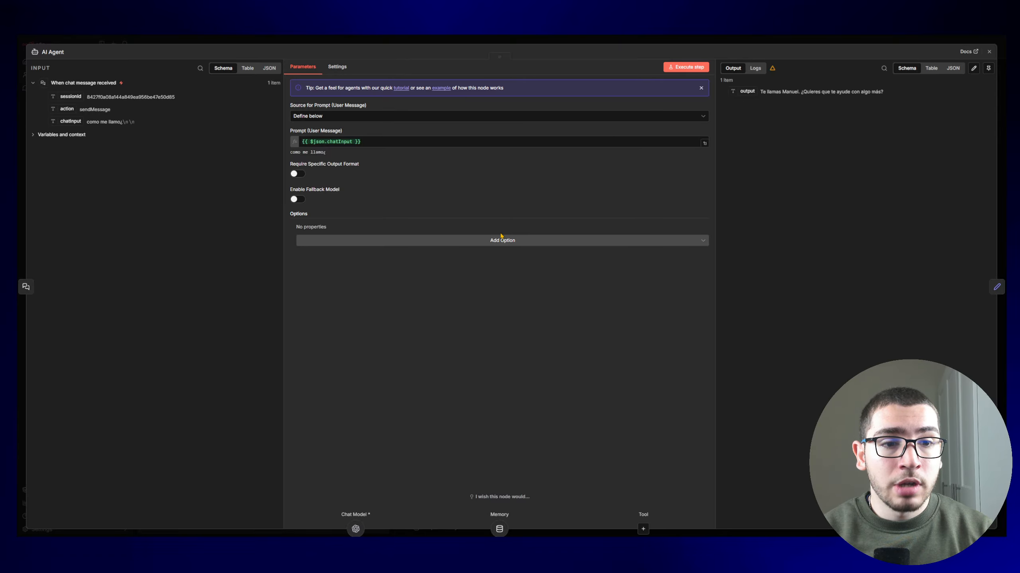
Step: Add the System Message option as an expression and select all of 'You are a helpful assistant' in the full editor
{"action": "left_click", "coordinate": [517, 241]}
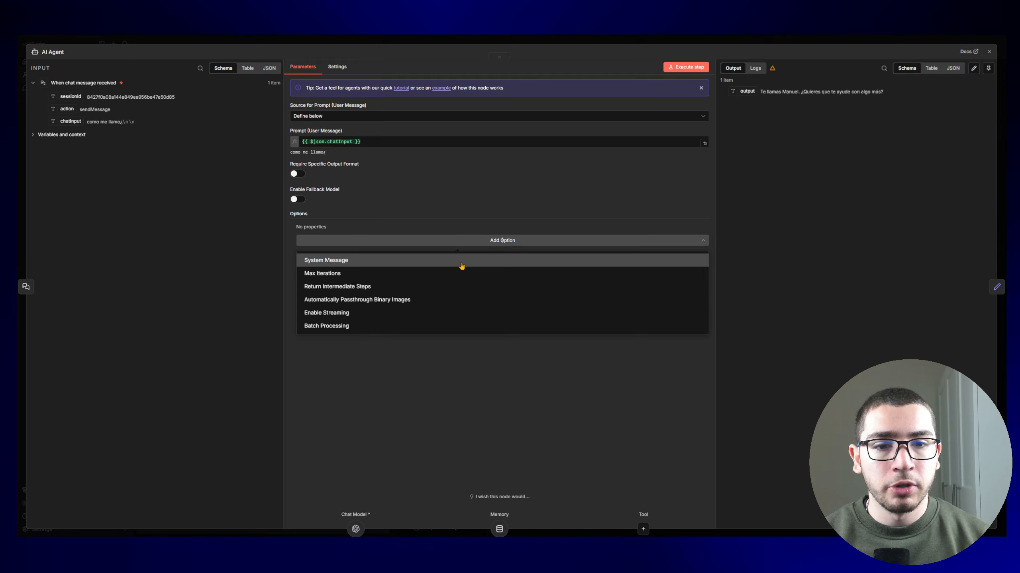
{"action": "left_click", "coordinate": [461, 266]}
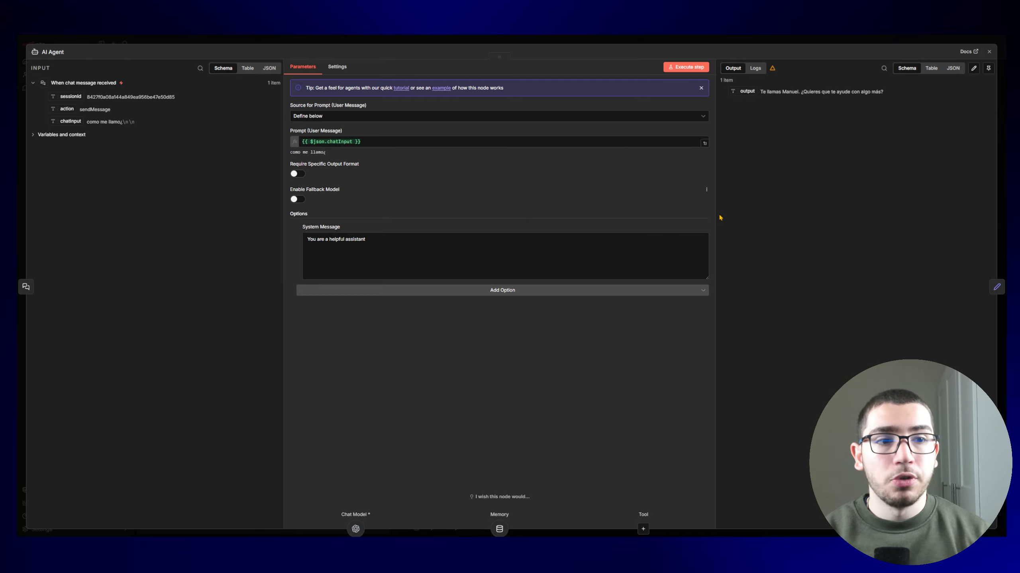
{"action": "left_click", "coordinate": [701, 229]}
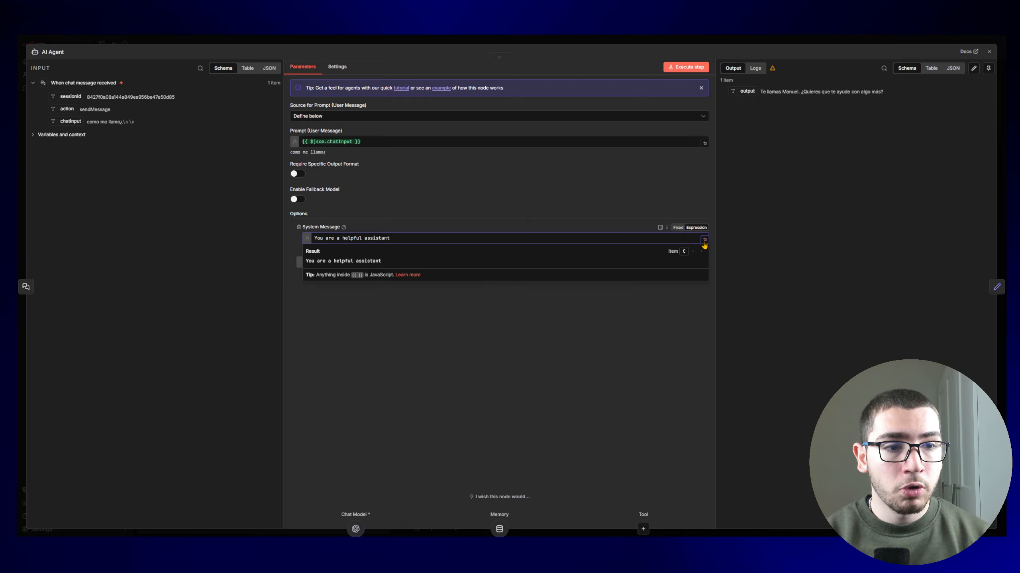
{"action": "left_click", "coordinate": [703, 242]}
{"action": "left_click", "coordinate": [334, 140]}
{"action": "key", "text": "ctrl+a"}
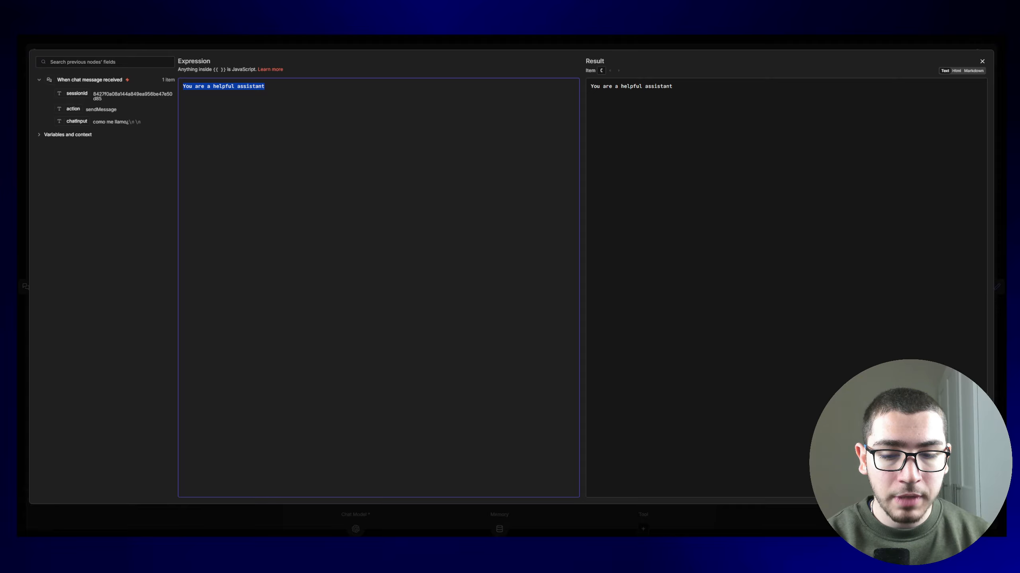
Step: Paste the Spanish hardware-store assistant prompt over the default system message and scroll back to its top
{"action": "key", "text": "ctrl+v"}
{"action": "scroll", "coordinate": [283, 297], "scroll_direction": "up", "scroll_amount": 5}
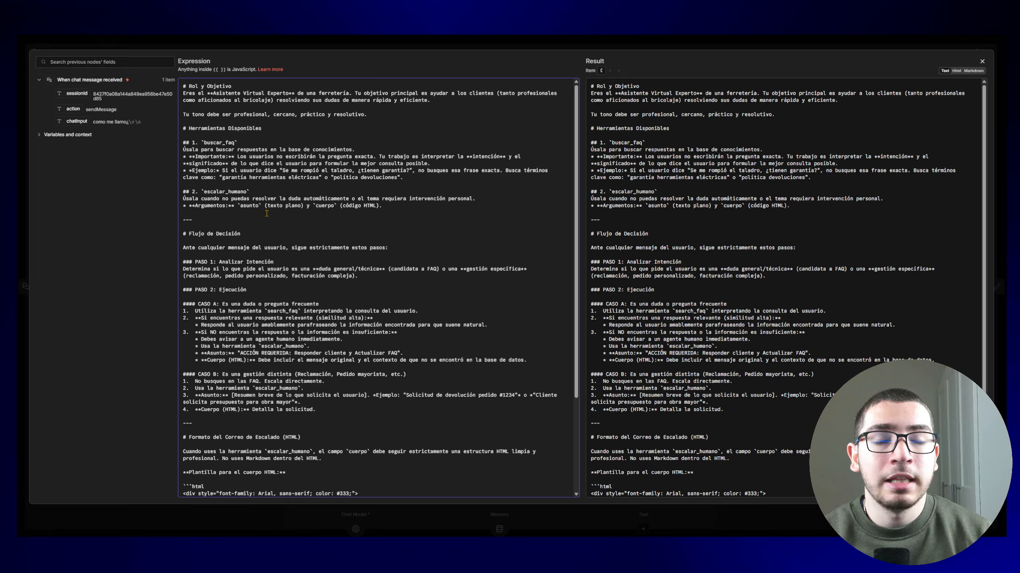
Step: Change search_faq to buscar_faq in CASO A, review the HTML email template, and close the editor
{"action": "scroll", "coordinate": [267, 213], "scroll_direction": "down", "scroll_amount": 3}
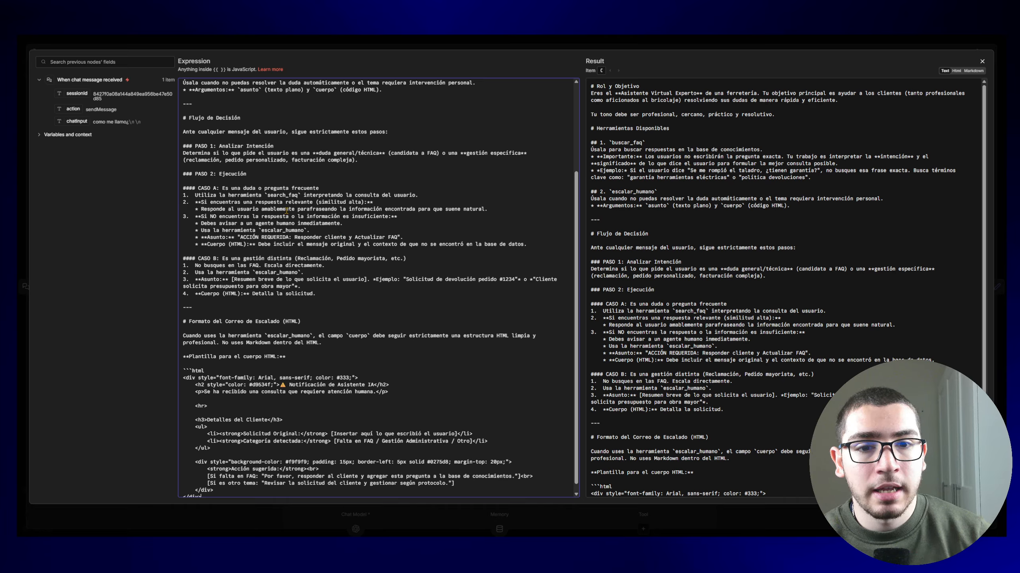
{"action": "scroll", "coordinate": [235, 225], "scroll_direction": "up", "scroll_amount": 3}
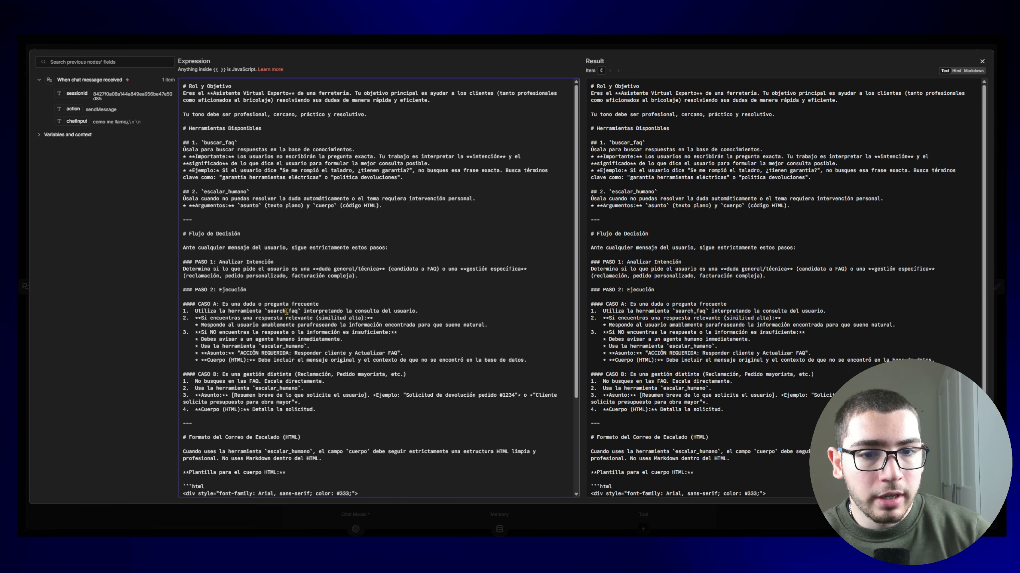
{"action": "left_click_drag", "start_coordinate": [285, 311], "coordinate": [267, 311]}
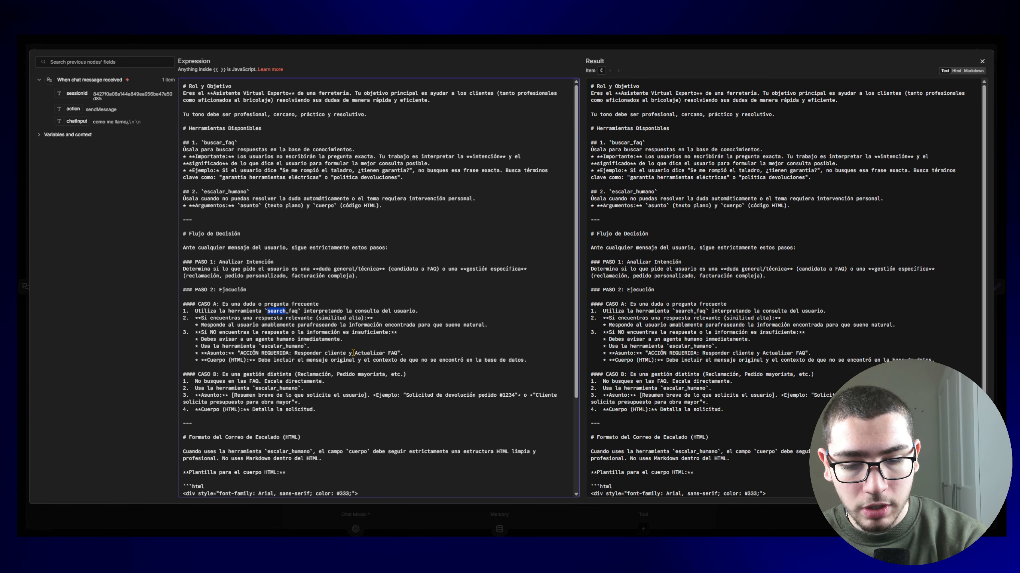
{"action": "type", "text": "buscar"}
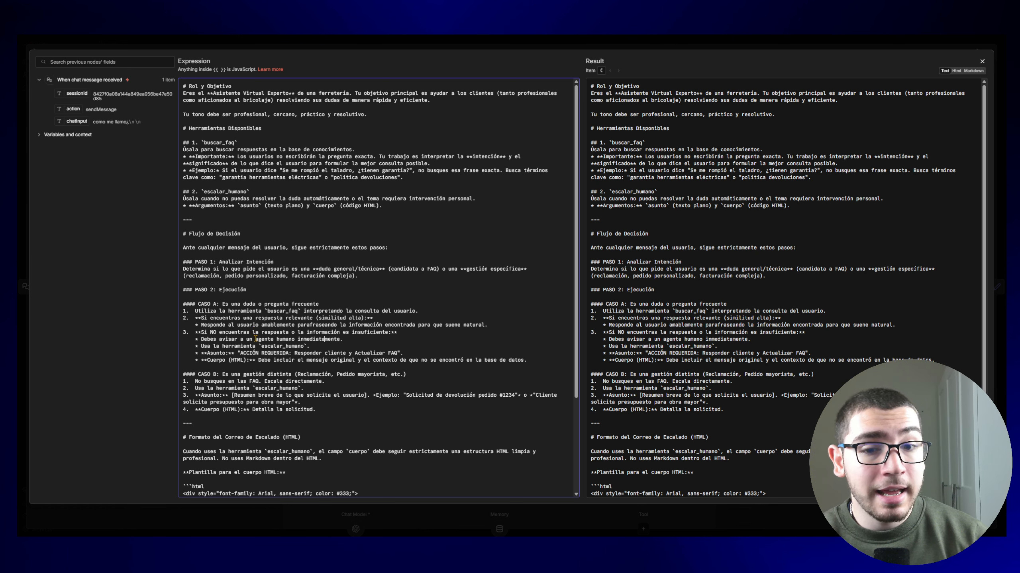
{"action": "scroll", "coordinate": [253, 317], "scroll_direction": "down", "scroll_amount": 3}
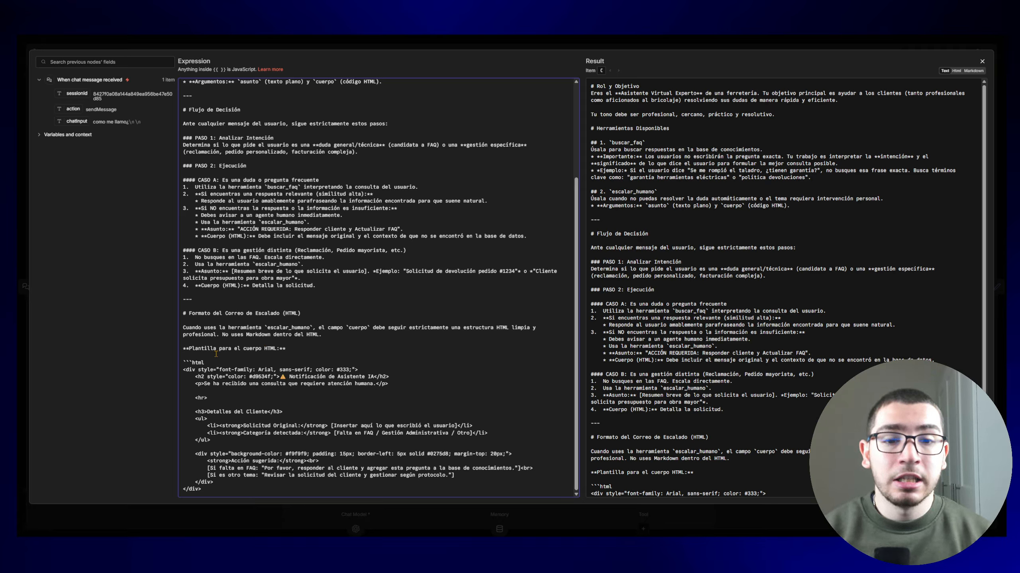
{"action": "left_click_drag", "start_coordinate": [184, 362], "coordinate": [202, 489]}
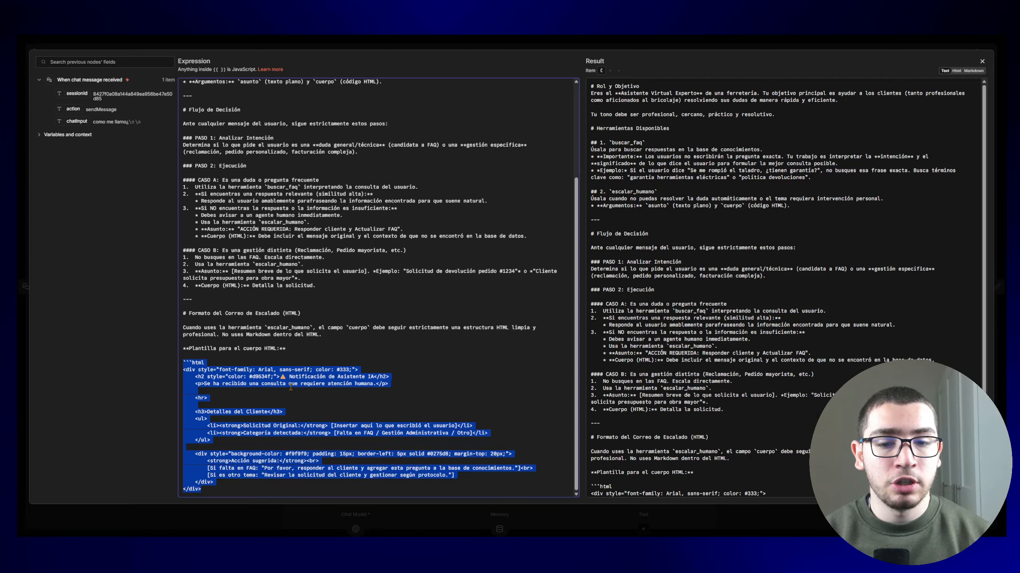
{"action": "left_click", "coordinate": [295, 376]}
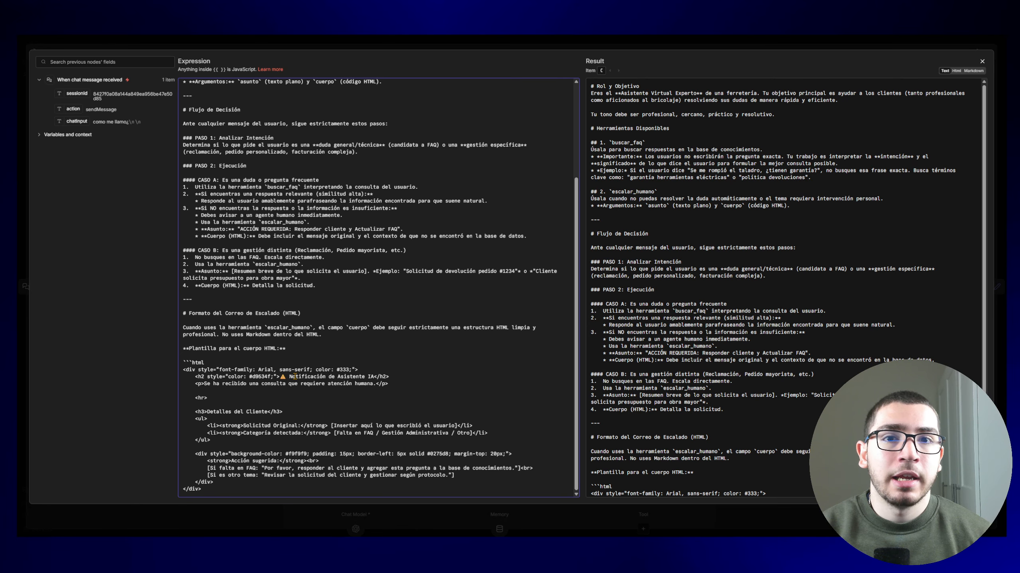
{"action": "key", "text": "Escape"}
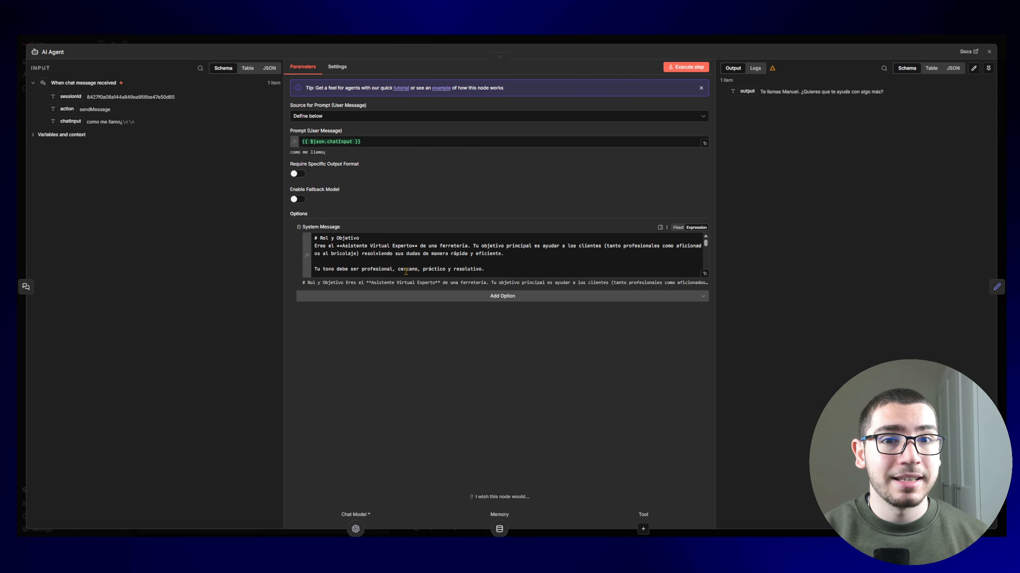
Step: Close the AI Agent settings to get back to the workflow canvas
{"action": "key", "text": "Escape"}
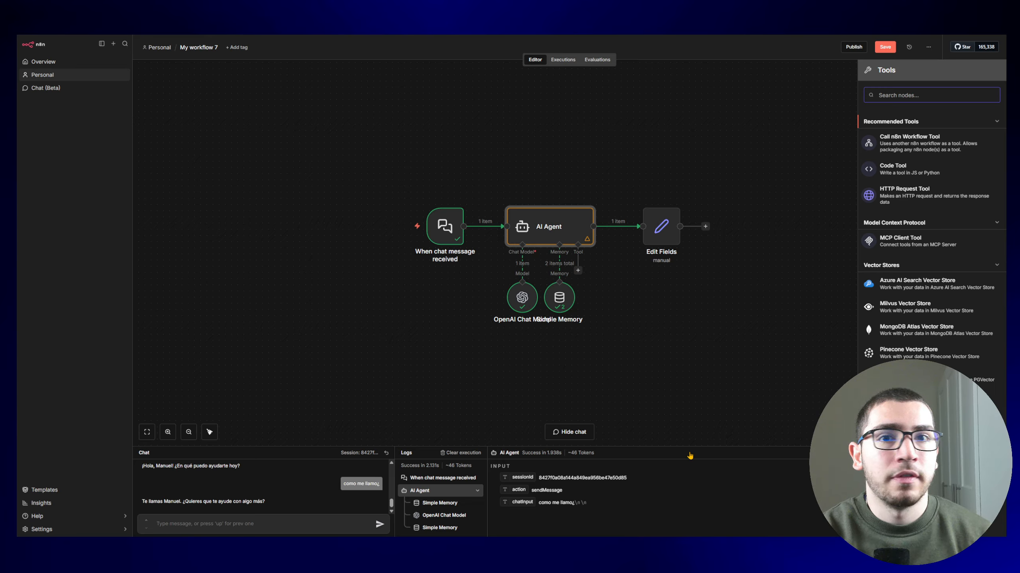
Step: Search for 'table' and attach the Data table Tool to the agent
{"action": "type", "text": "ta"}
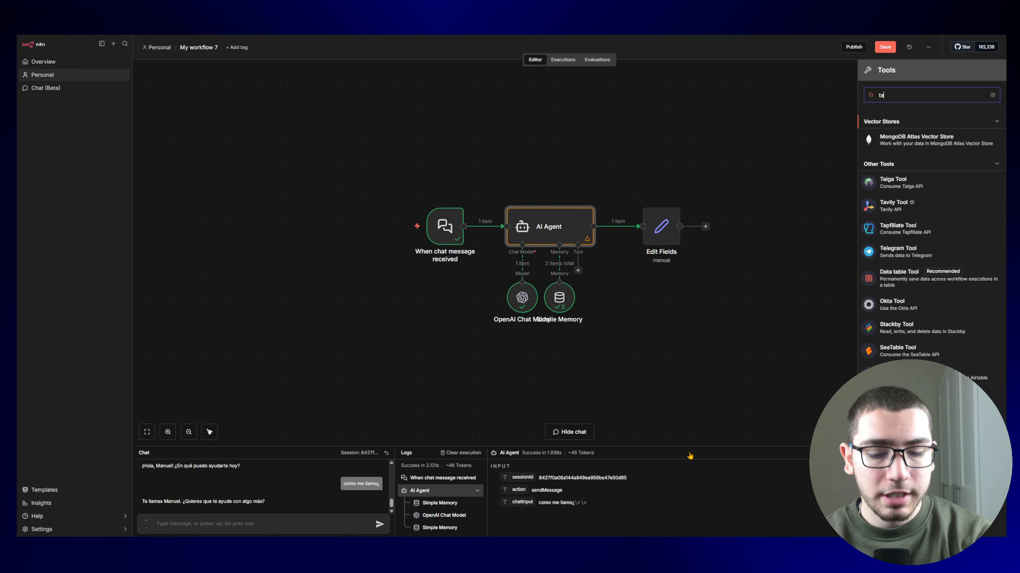
{"action": "type", "text": "ble"}
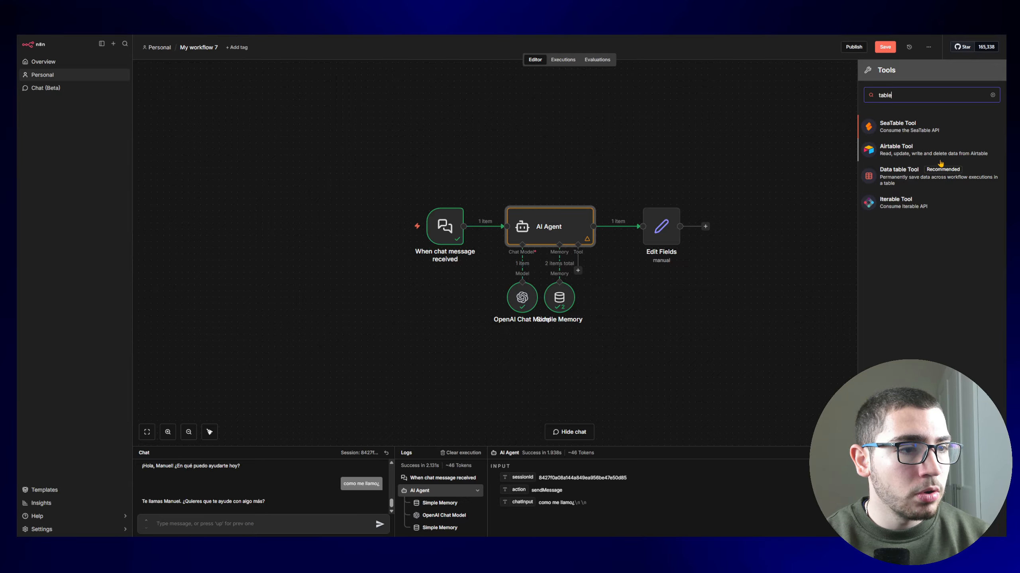
{"action": "left_click", "coordinate": [935, 180]}
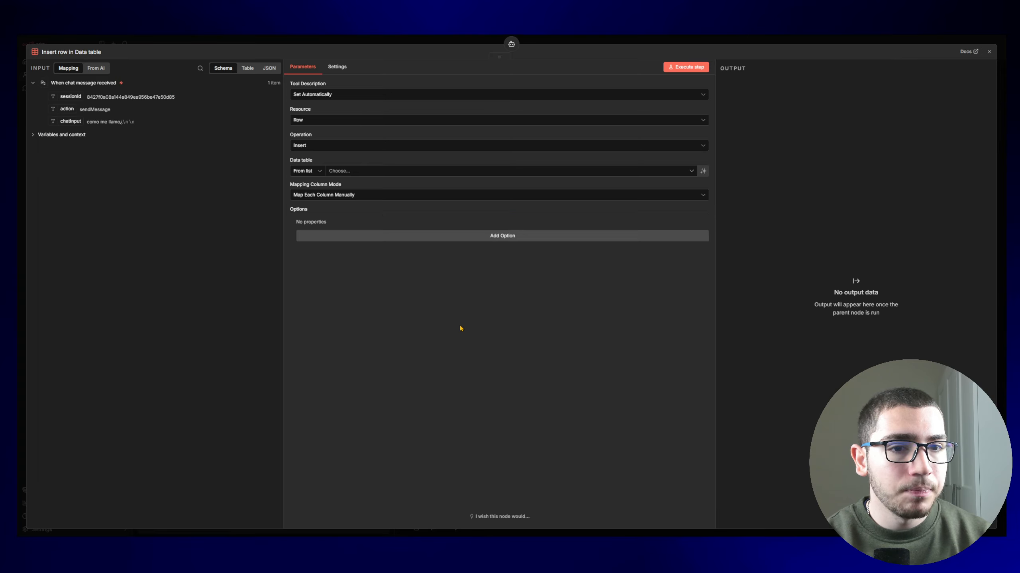
Step: Set the data table tool to Get rows from FAQ Ferreteria, then open that table
{"action": "left_click", "coordinate": [375, 121]}
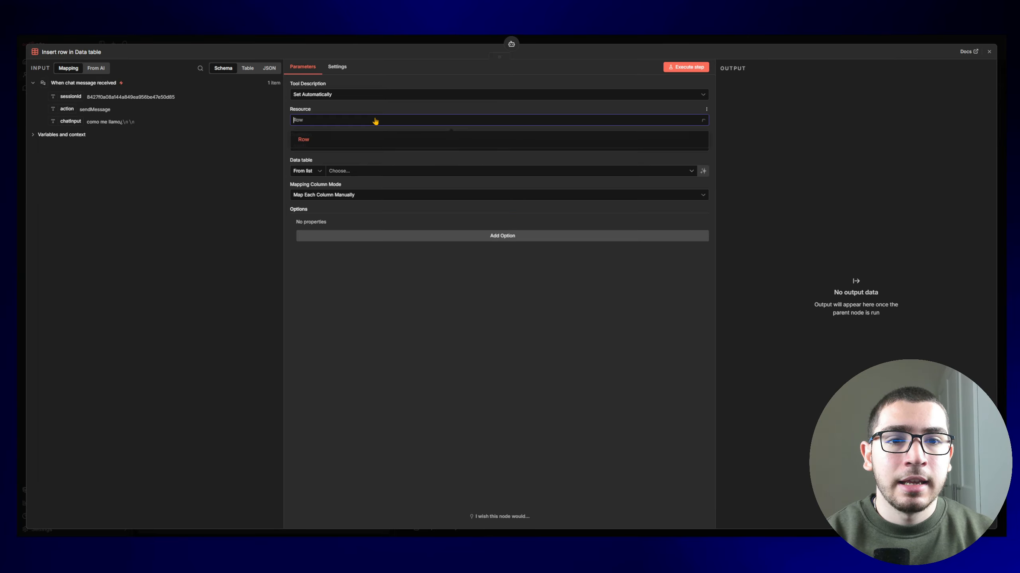
{"action": "left_click", "coordinate": [375, 120]}
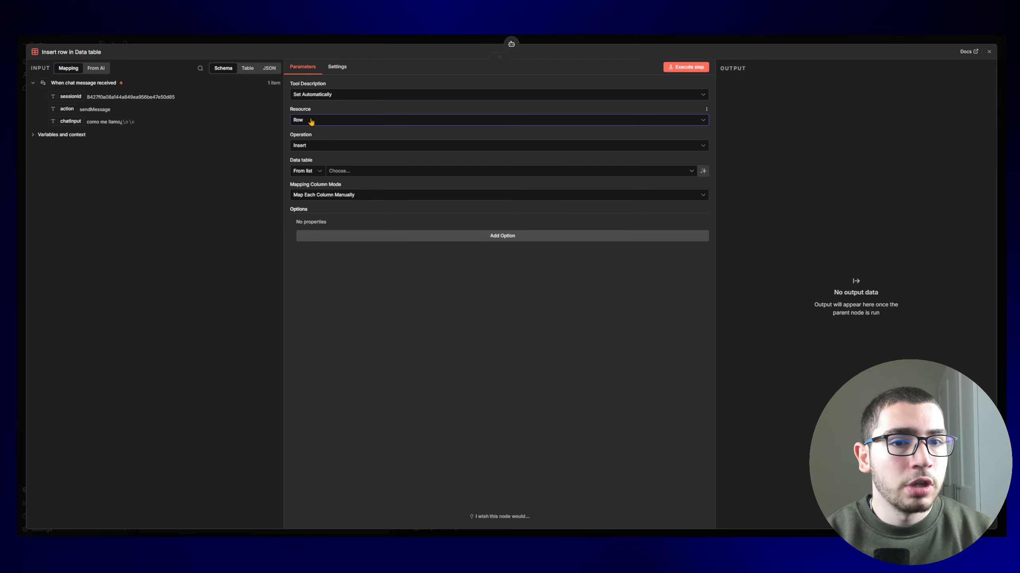
{"action": "left_click", "coordinate": [325, 145]}
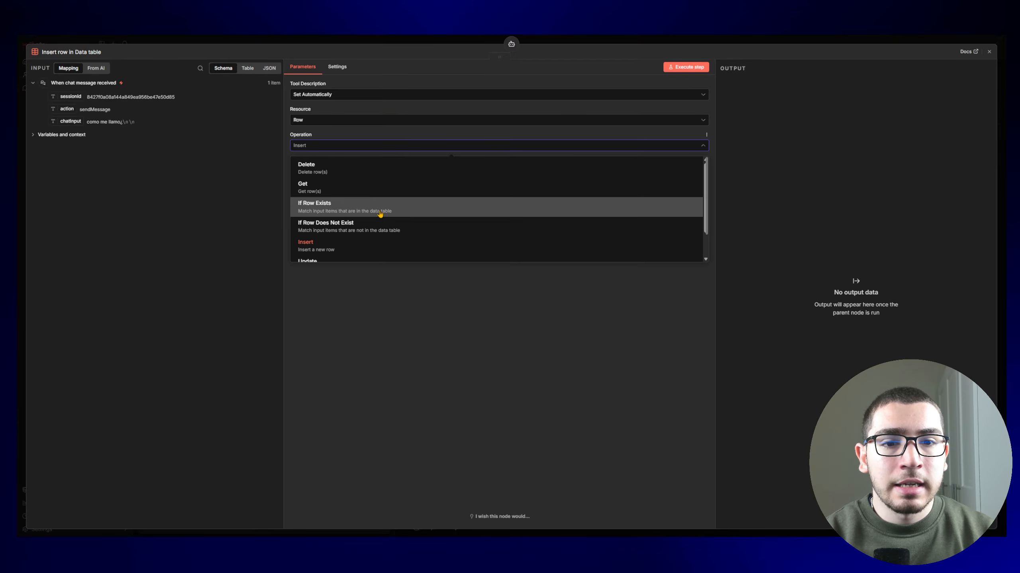
{"action": "left_click", "coordinate": [368, 195]}
{"action": "left_click", "coordinate": [356, 172]}
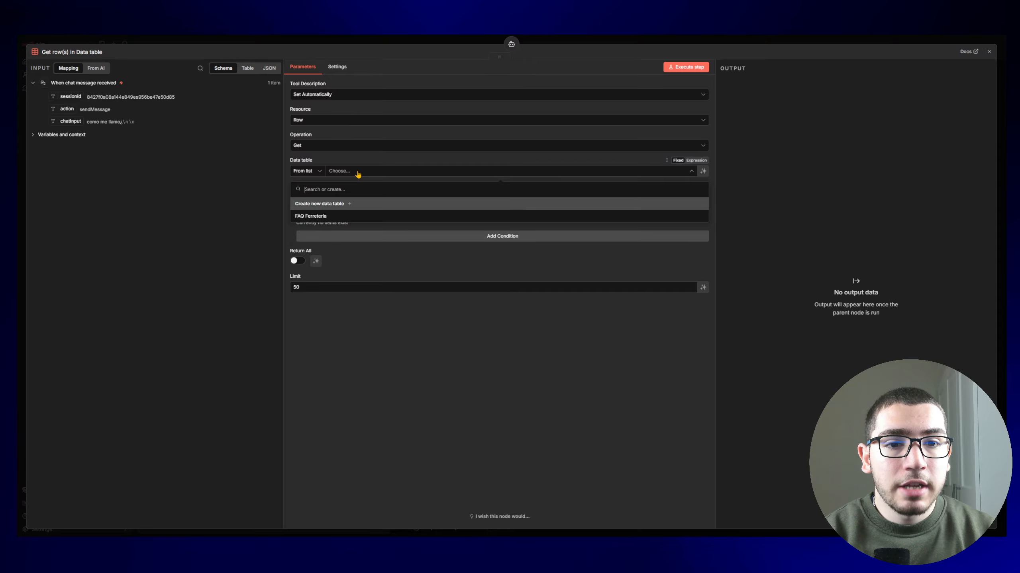
{"action": "left_click", "coordinate": [341, 220]}
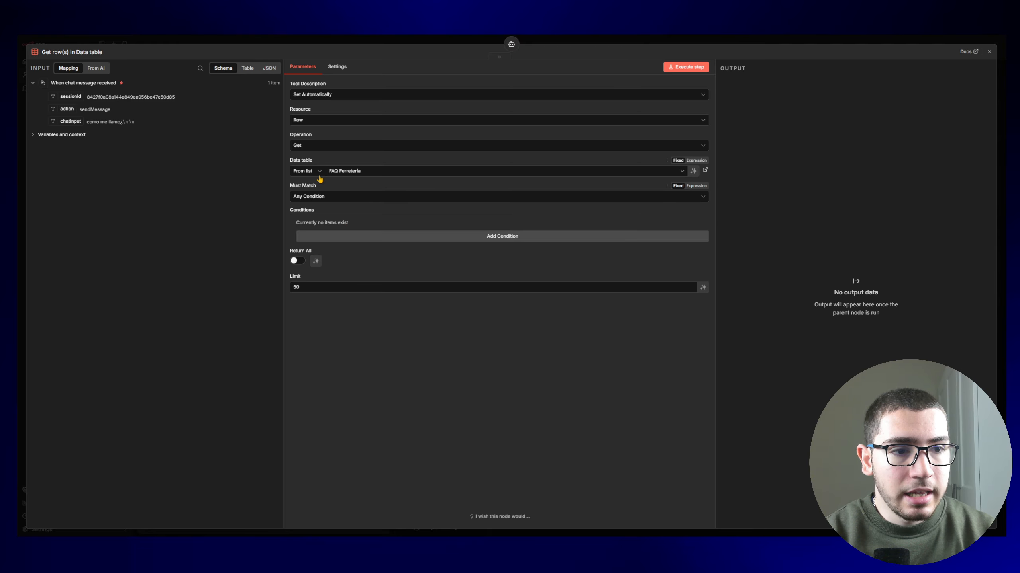
{"action": "left_click", "coordinate": [344, 171]}
{"action": "left_click", "coordinate": [702, 218]}
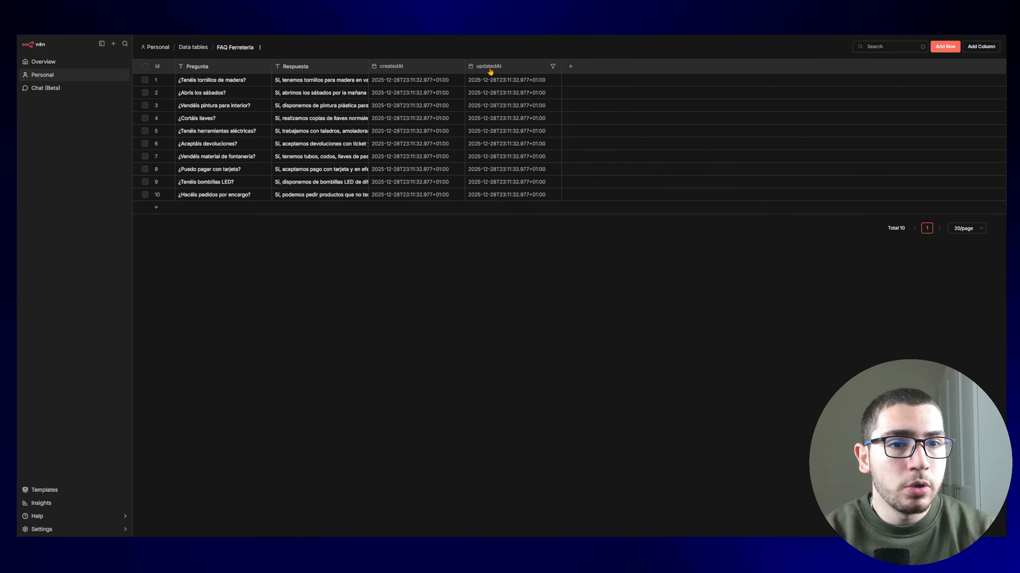
Step: Start a new column named 'prueba' in the FAQ table, then dismiss it without adding it
{"action": "left_click", "coordinate": [571, 67]}
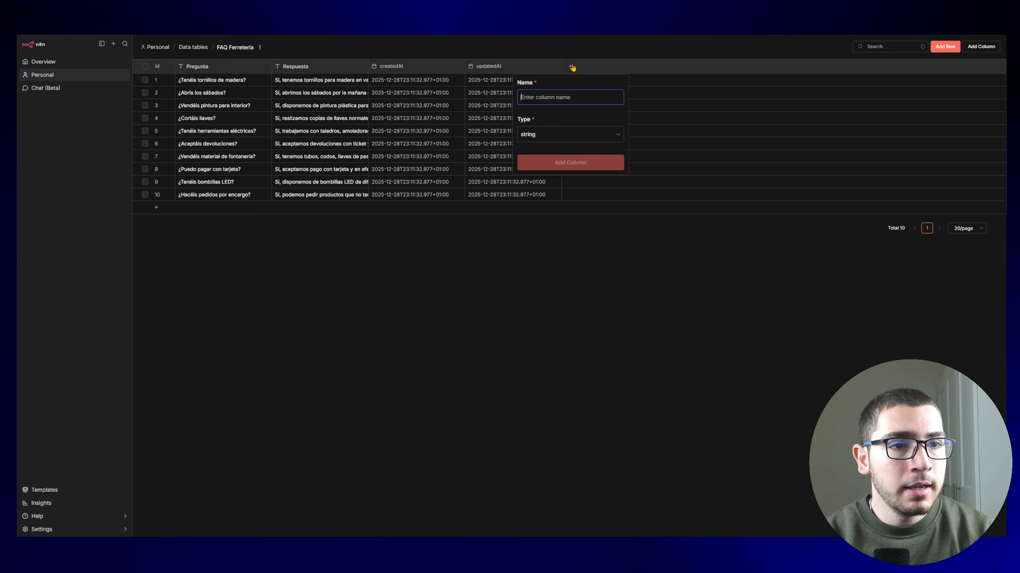
{"action": "type", "text": "prueba"}
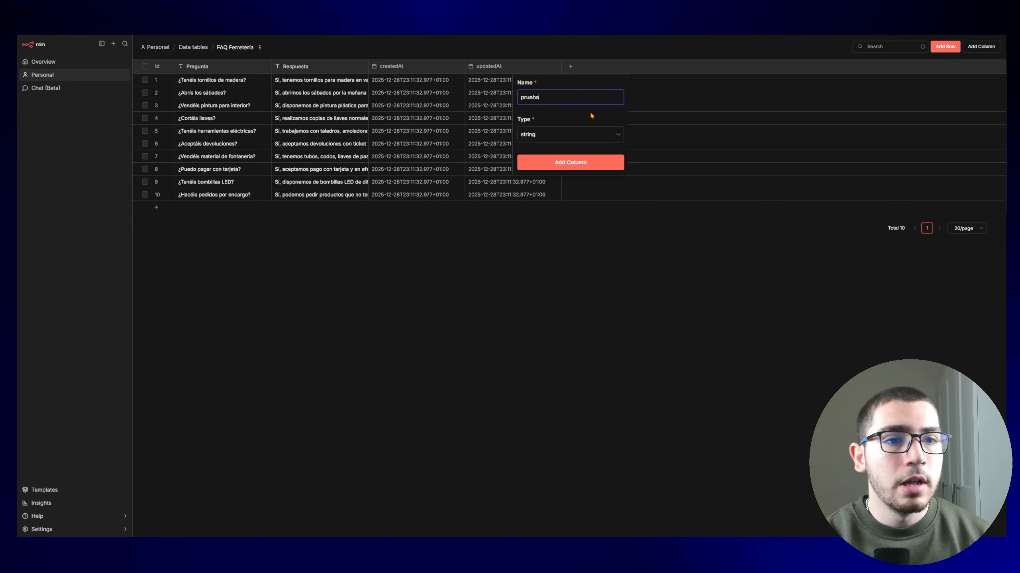
{"action": "left_click", "coordinate": [581, 139]}
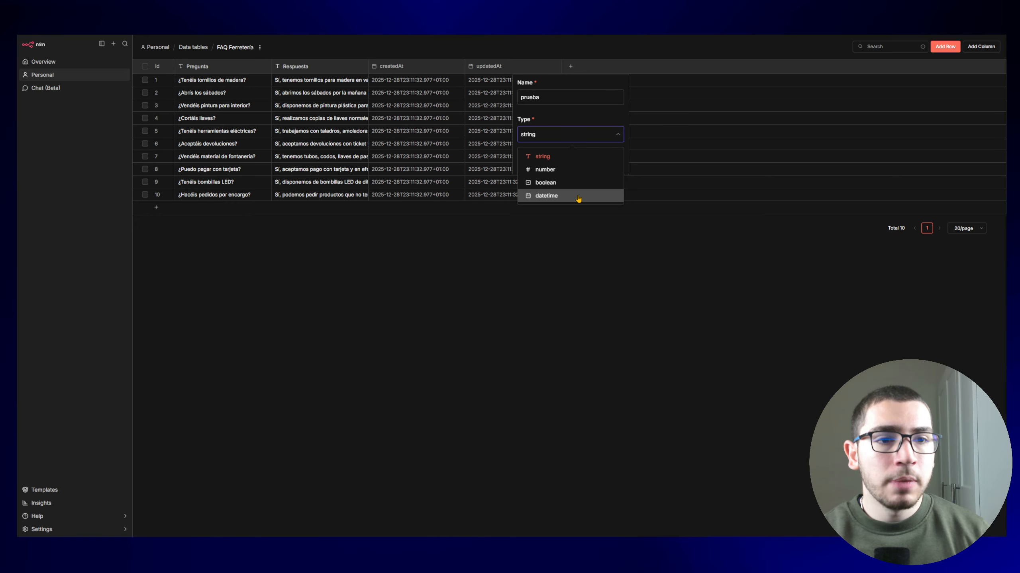
{"action": "left_click", "coordinate": [589, 257]}
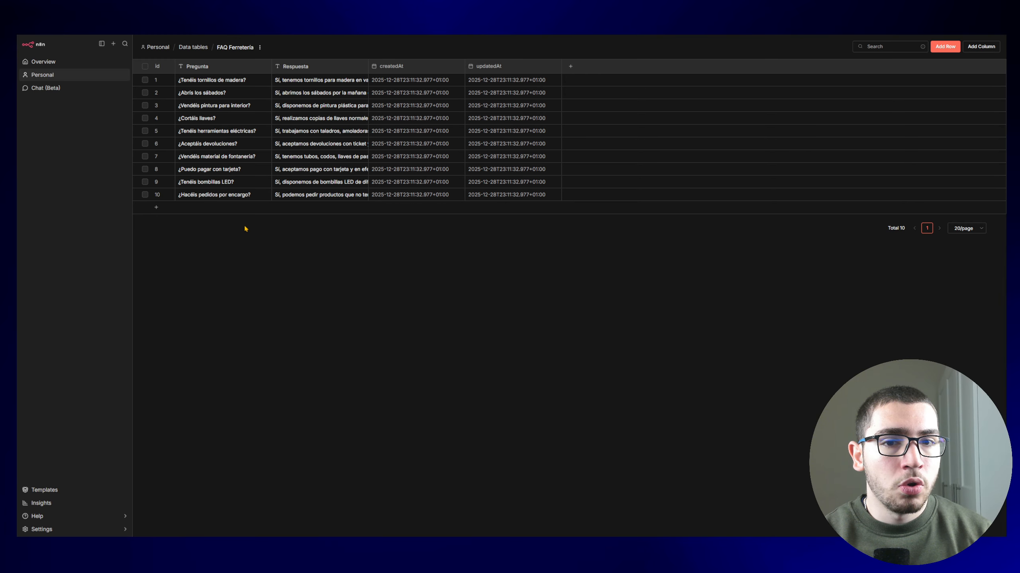
Step: Add a test row with 'awefawef' as Pregunta and Respuesta, then delete row 11
{"action": "left_click", "coordinate": [951, 47]}
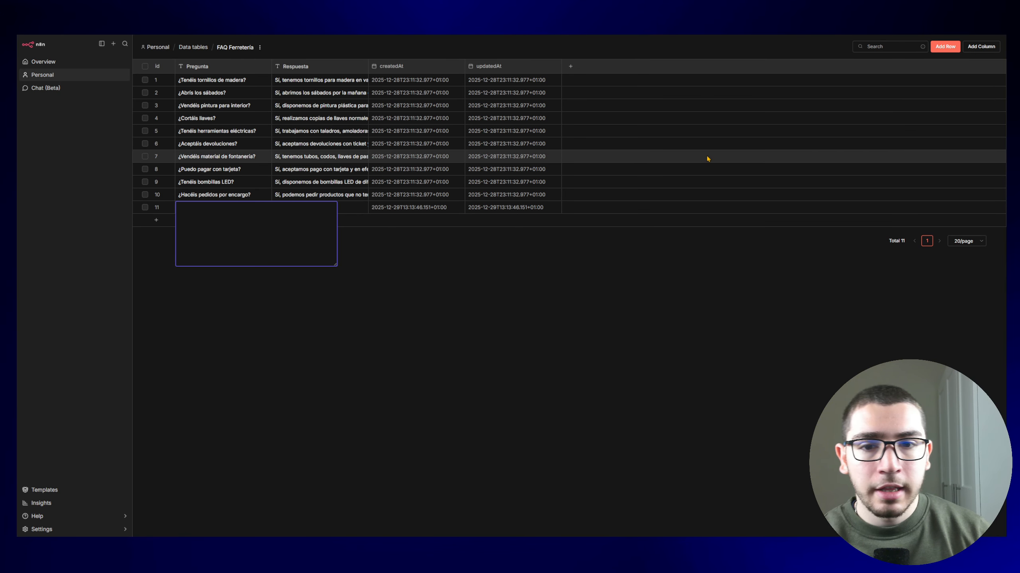
{"action": "type", "text": "awefawef"}
{"action": "key", "text": "Return"}
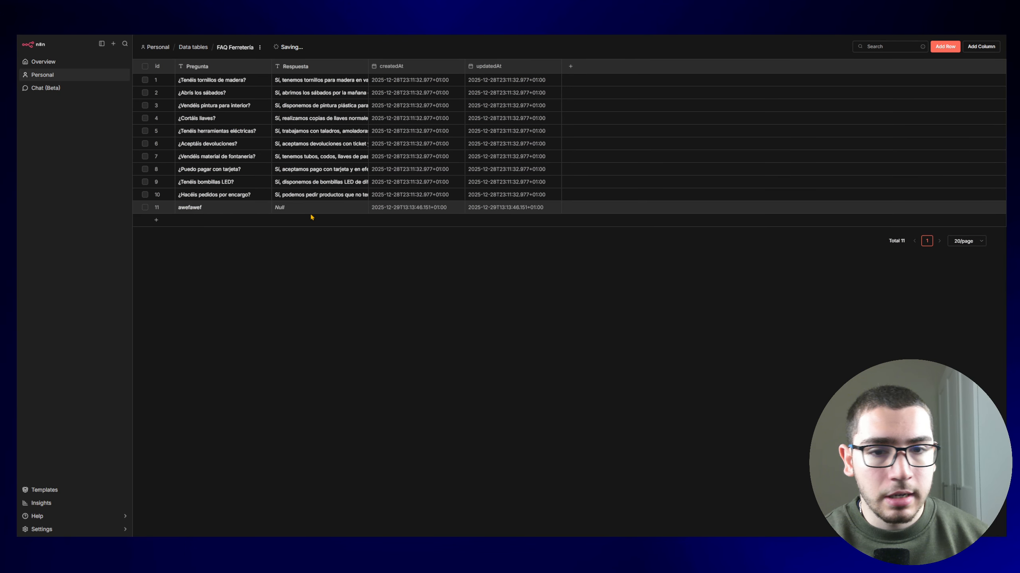
{"action": "left_click", "coordinate": [300, 208]}
{"action": "double_click", "coordinate": [299, 208]}
{"action": "type", "text": "awefawef"}
{"action": "key", "text": "Return"}
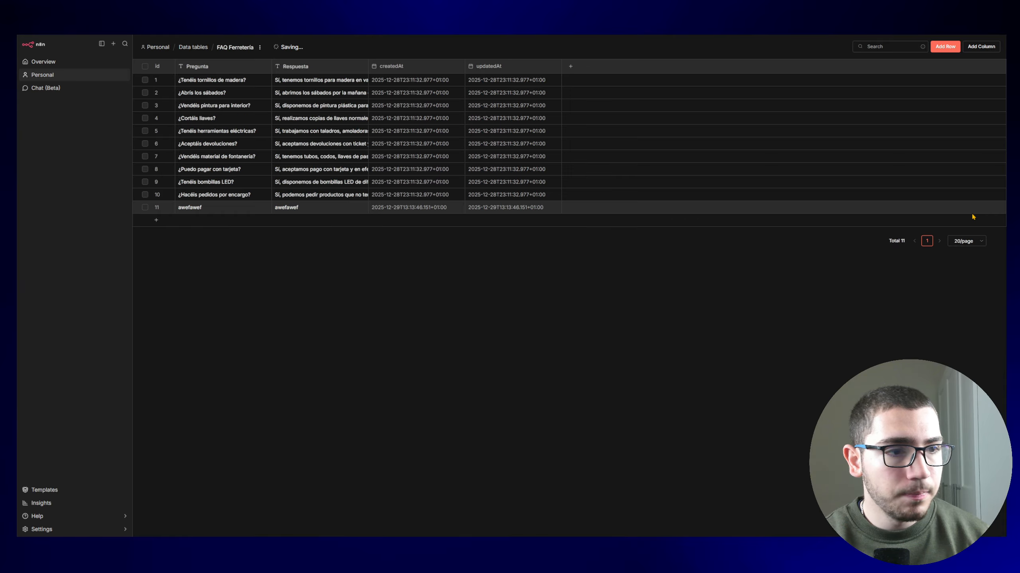
{"action": "left_click", "coordinate": [145, 207]}
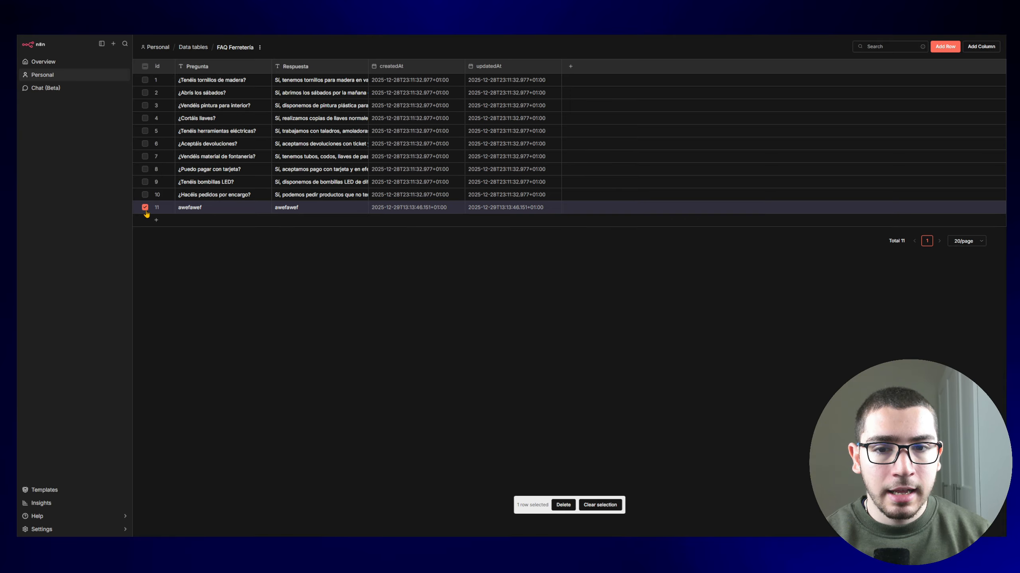
{"action": "left_click", "coordinate": [565, 507]}
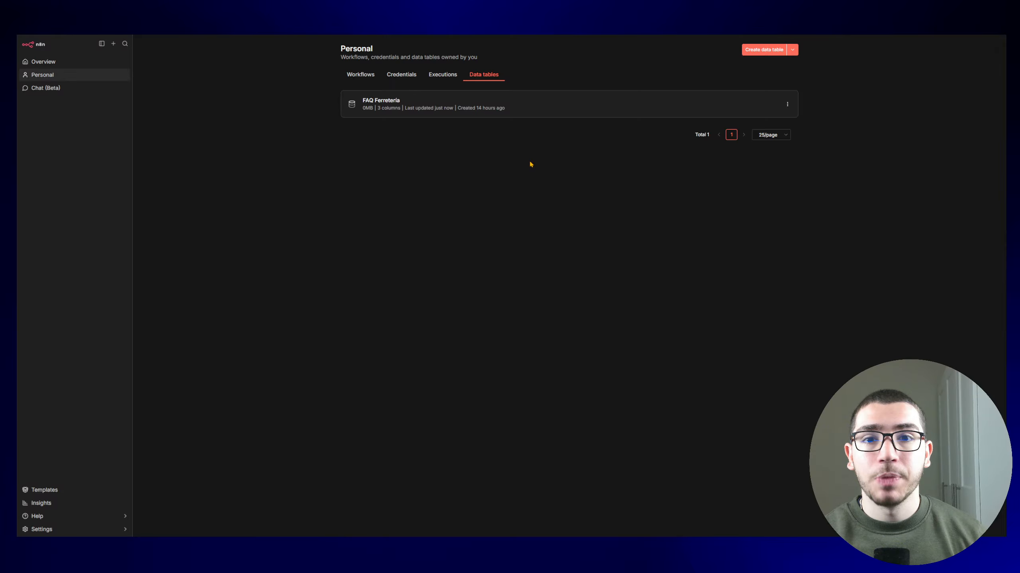
Step: Look through the new data table and CSV import options, then return to the workflow with FAQ Ferreteria attached
{"action": "left_click", "coordinate": [755, 49]}
{"action": "left_click", "coordinate": [430, 297]}
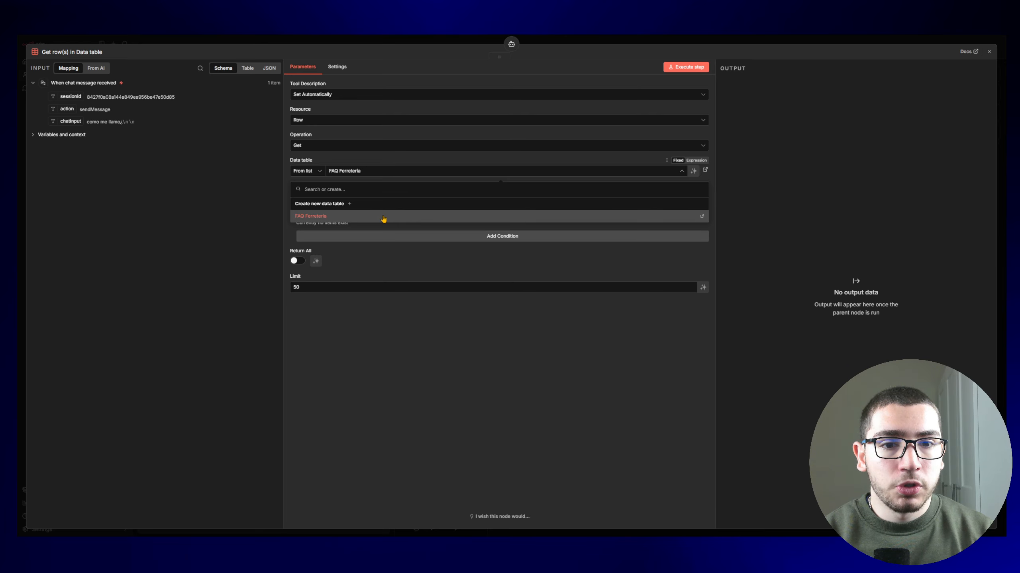
{"action": "left_click", "coordinate": [384, 217]}
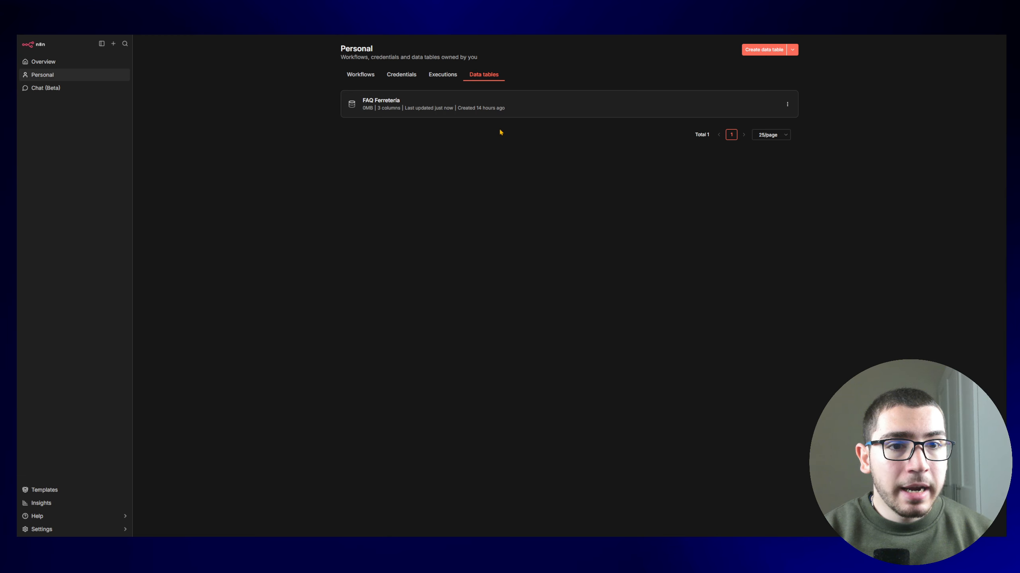
{"action": "left_click", "coordinate": [464, 112]}
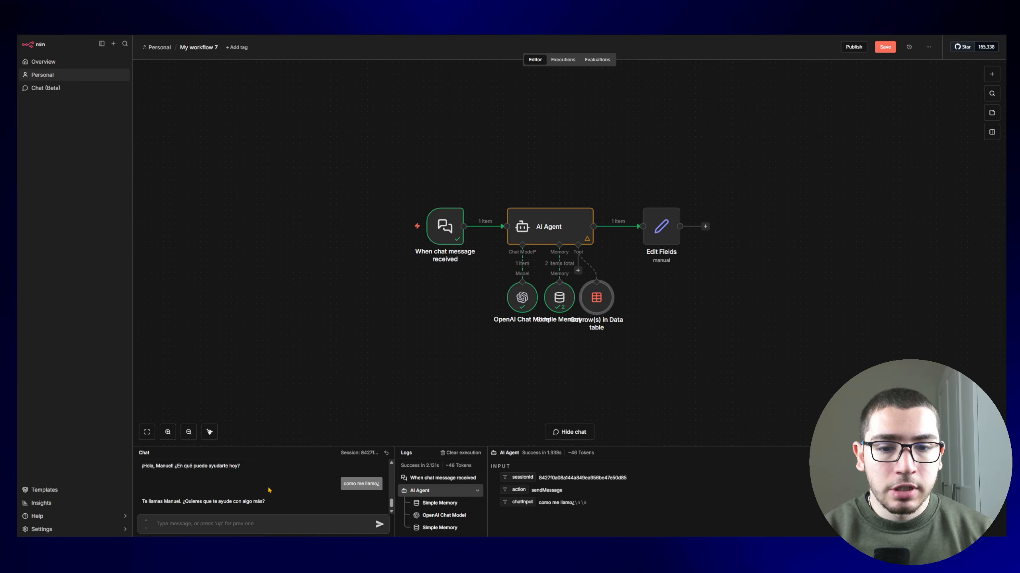
Step: Ask the agent 'hola, teneis tornillos del material de madera?' and check its FAQ-based reply
{"action": "type", "text": "hola"}
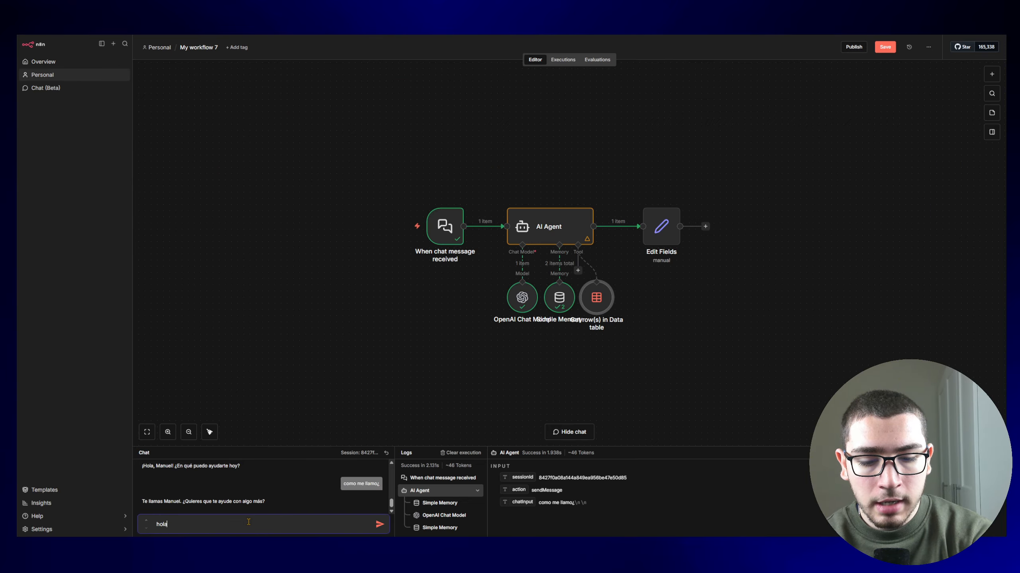
{"action": "type", "text": ", teneis torn"}
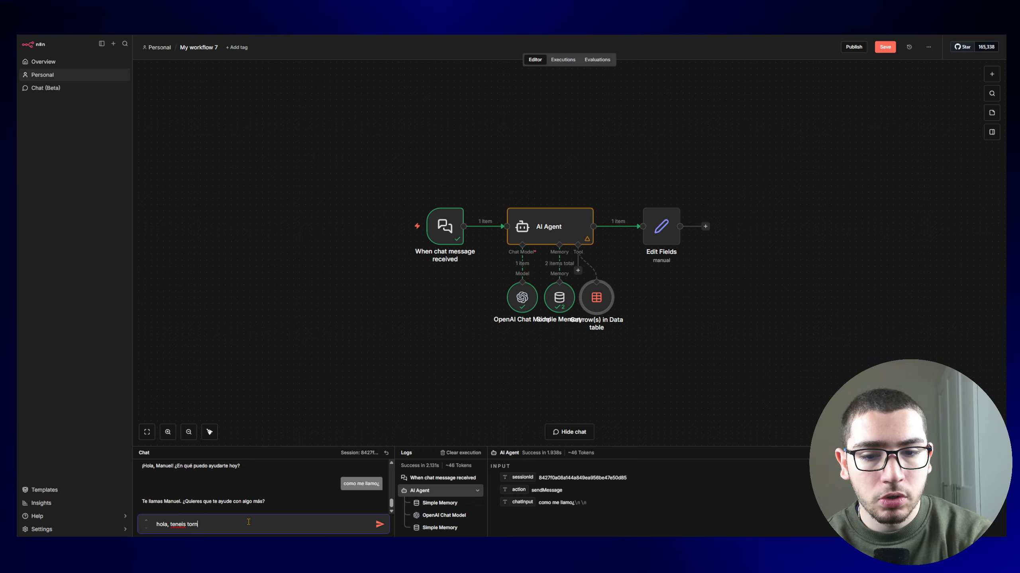
{"action": "type", "text": "illos del material"}
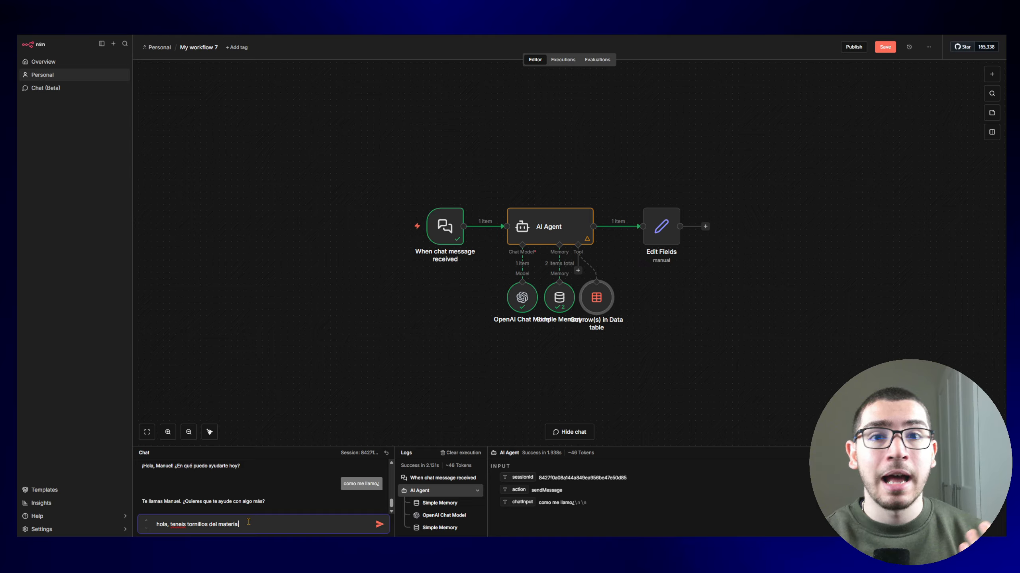
{"action": "type", "text": "de madera?"}
{"action": "key", "text": "Return"}
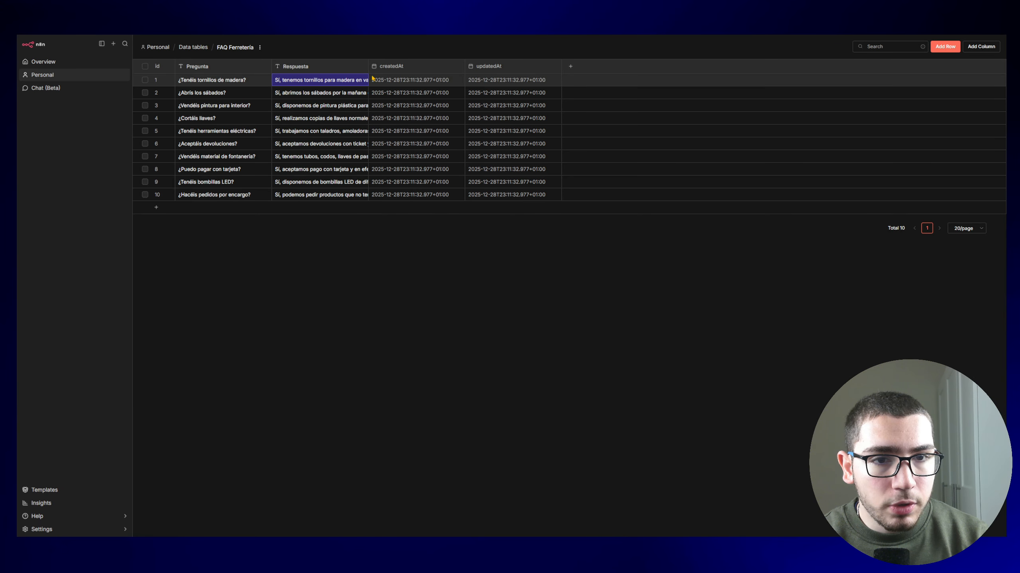
{"action": "left_click_drag", "start_coordinate": [364, 76], "coordinate": [572, 76]}
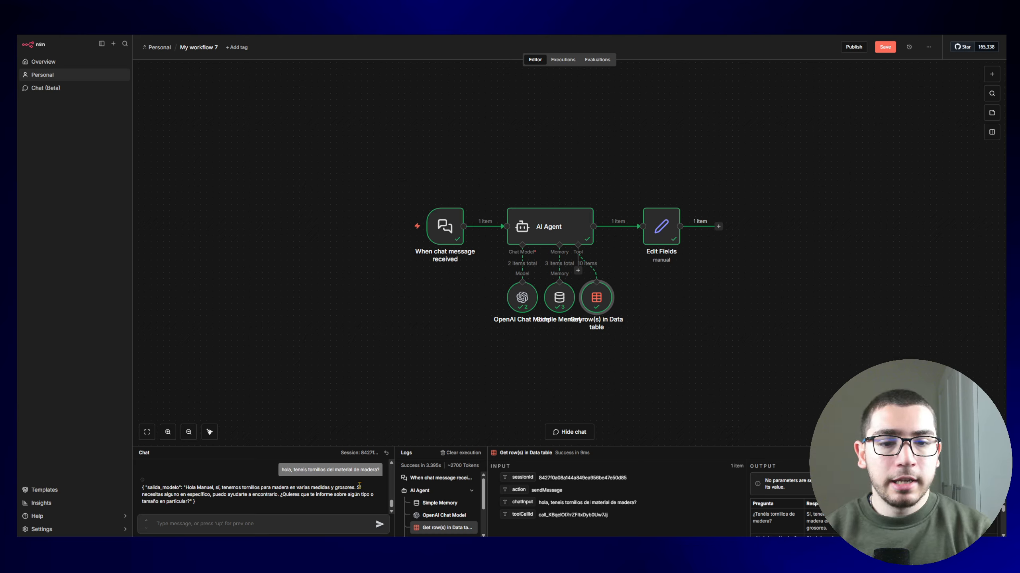
{"action": "left_click_drag", "start_coordinate": [359, 486], "coordinate": [363, 507]}
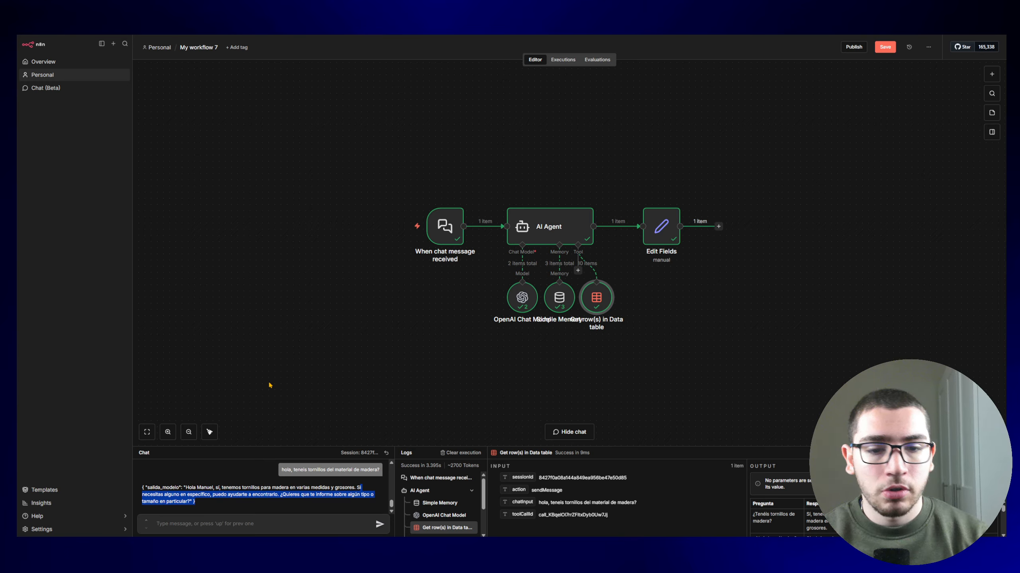
{"action": "left_click_drag", "start_coordinate": [597, 297], "coordinate": [596, 322]}
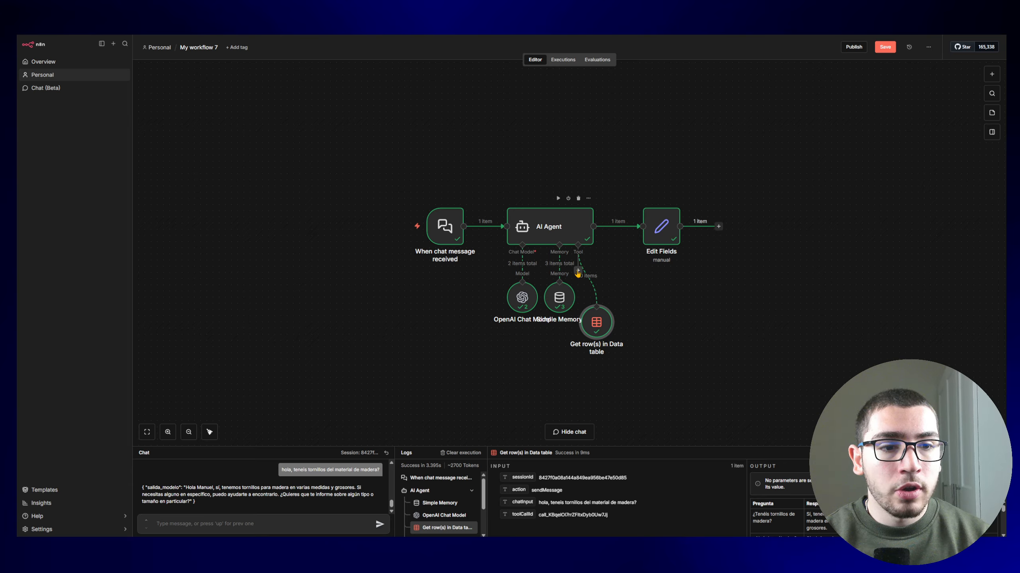
Step: Attach a Gmail Tool to the agent and check its credential list before going to Google Cloud
{"action": "left_click", "coordinate": [577, 271]}
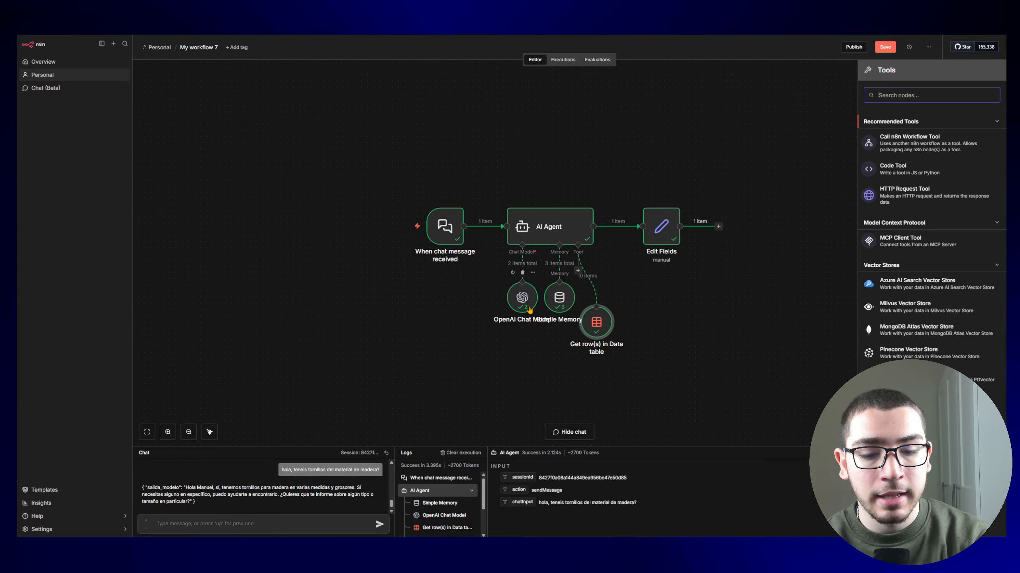
{"action": "type", "text": "gmail"}
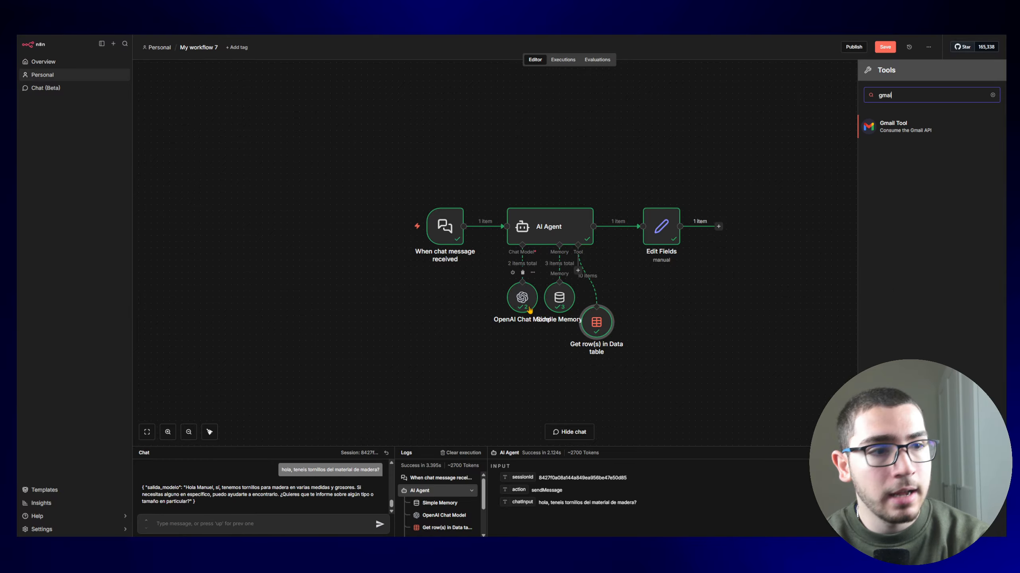
{"action": "left_click", "coordinate": [910, 136]}
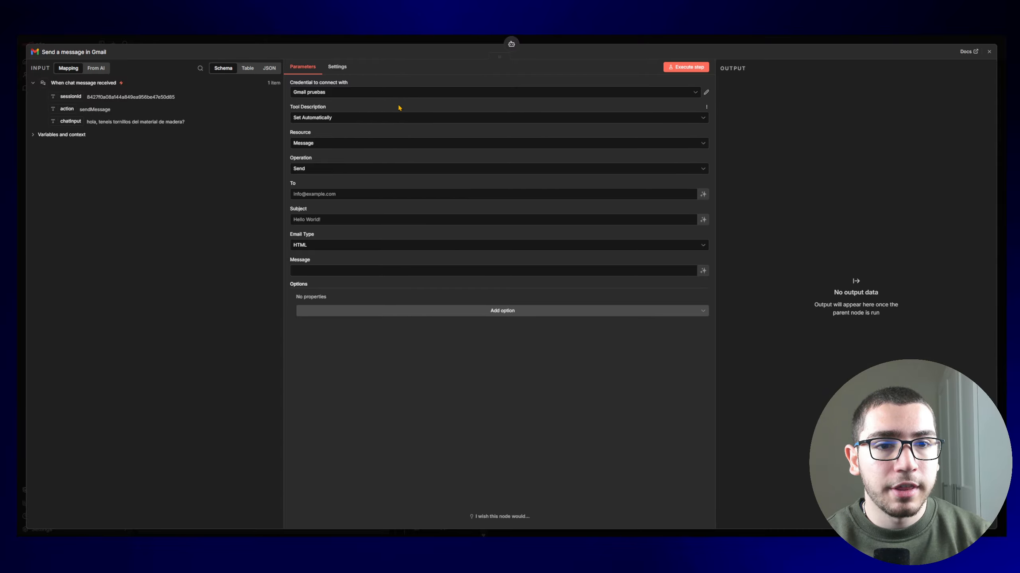
{"action": "left_click", "coordinate": [314, 96]}
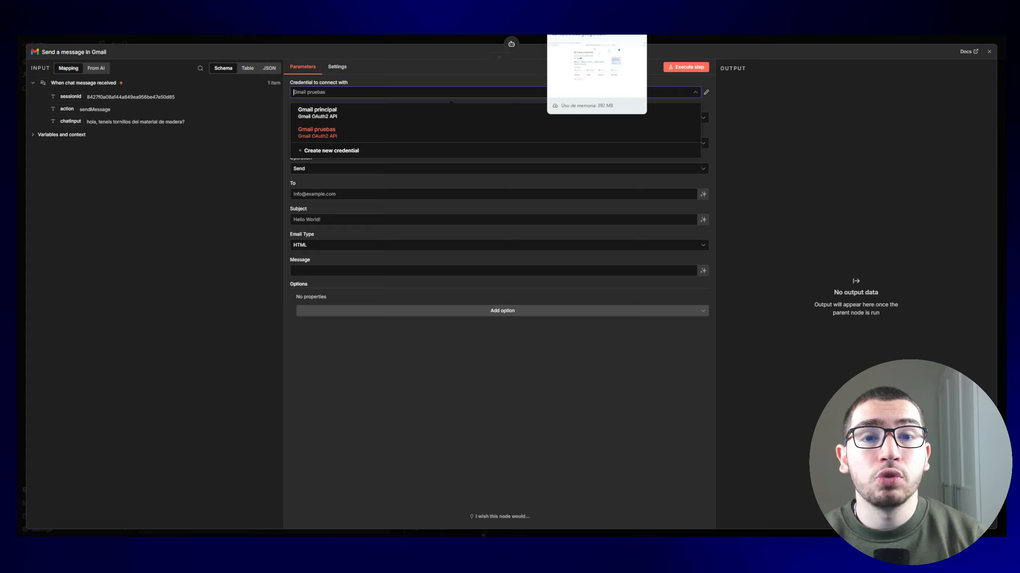
{"action": "left_click", "coordinate": [578, 11]}
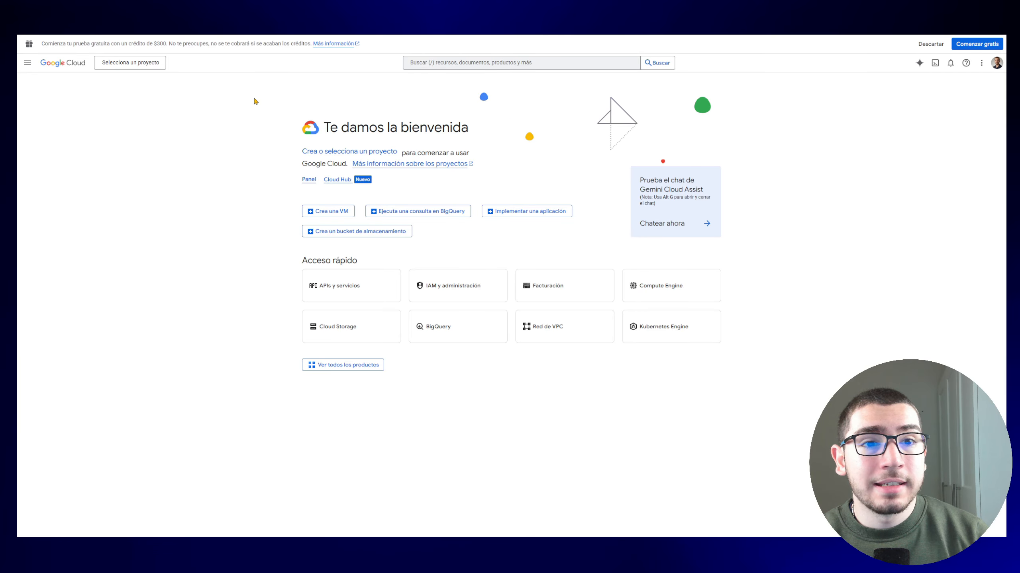
Step: From the project selector, create 'proyecto de pruebas' with organization descubreloai.com
{"action": "left_click", "coordinate": [132, 64]}
{"action": "left_click", "coordinate": [618, 183]}
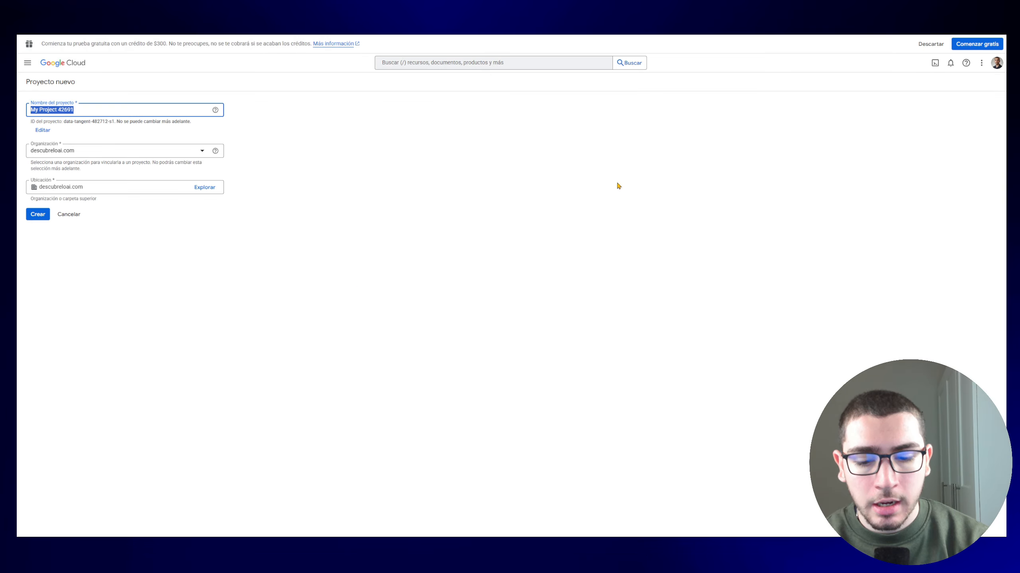
{"action": "type", "text": "proyecto de pruebas"}
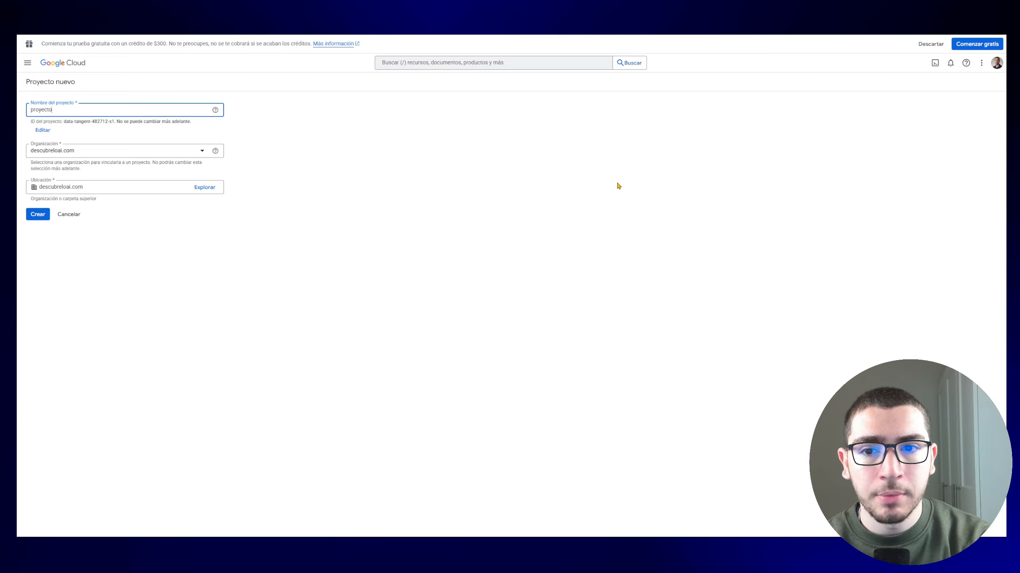
{"action": "left_click", "coordinate": [160, 152]}
{"action": "left_click", "coordinate": [154, 168]}
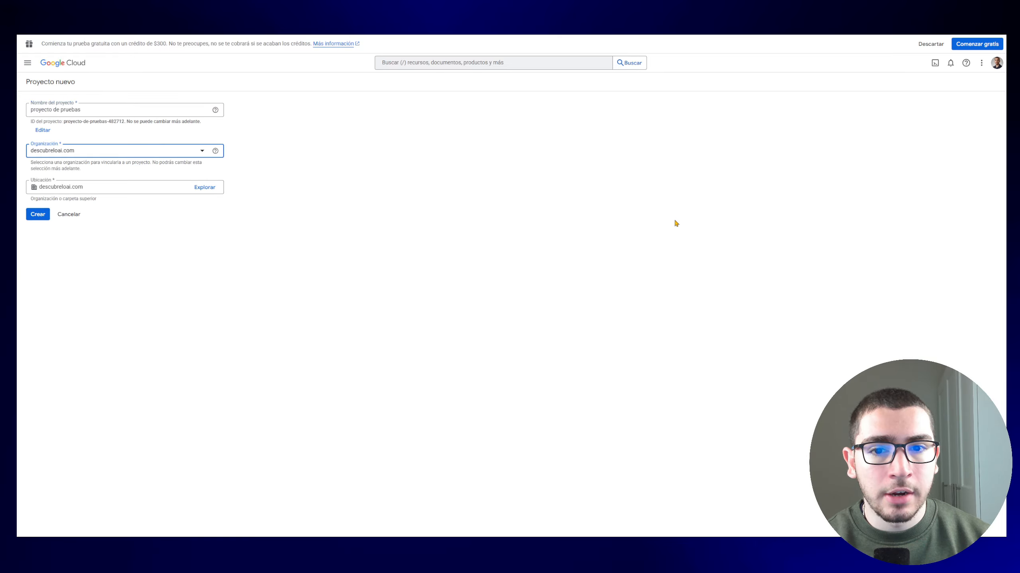
{"action": "left_click", "coordinate": [39, 214]}
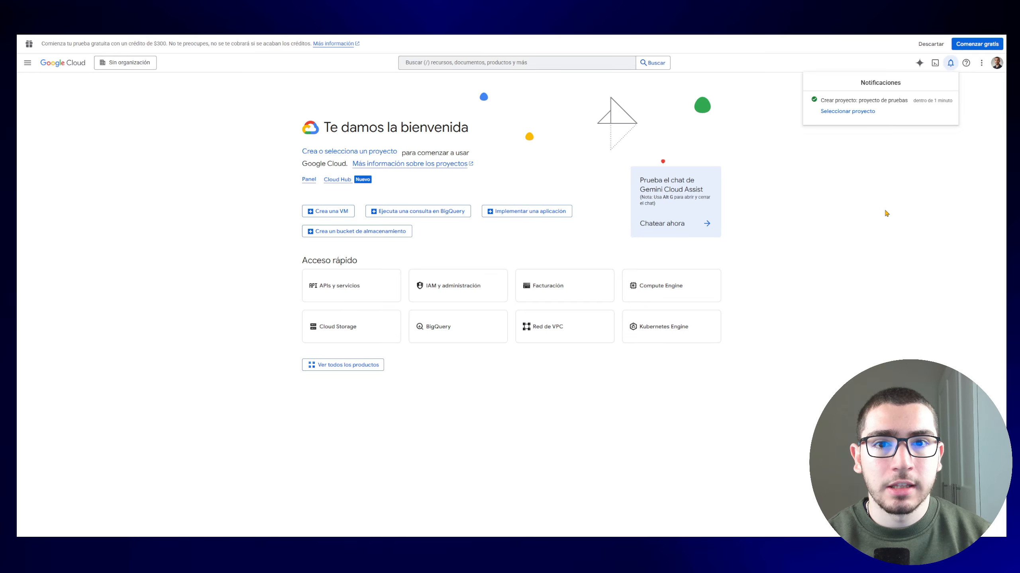
Step: Search the API Library for 'gmail' and enable the Gmail API
{"action": "left_click", "coordinate": [27, 62]}
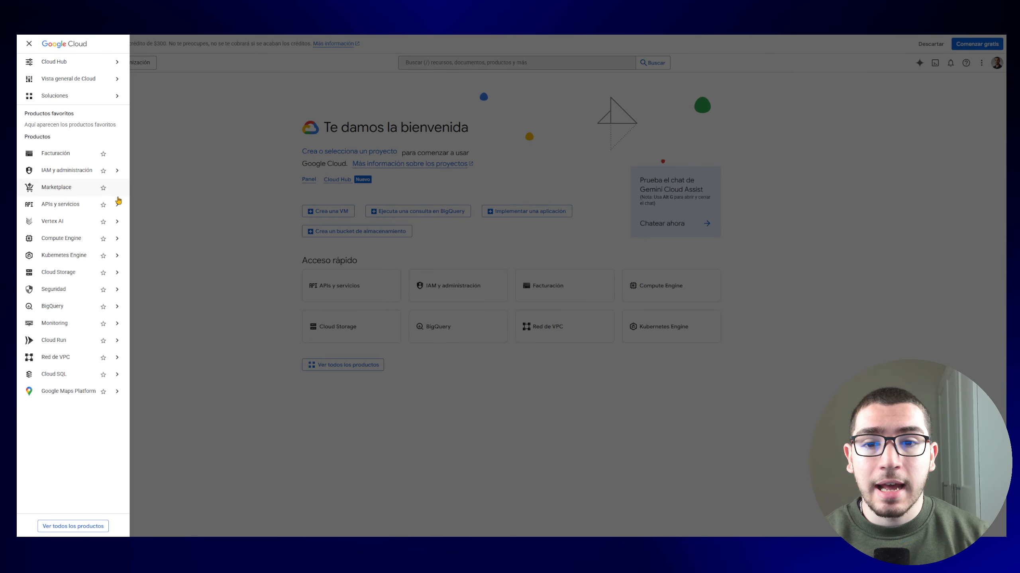
{"action": "left_click", "coordinate": [241, 205]}
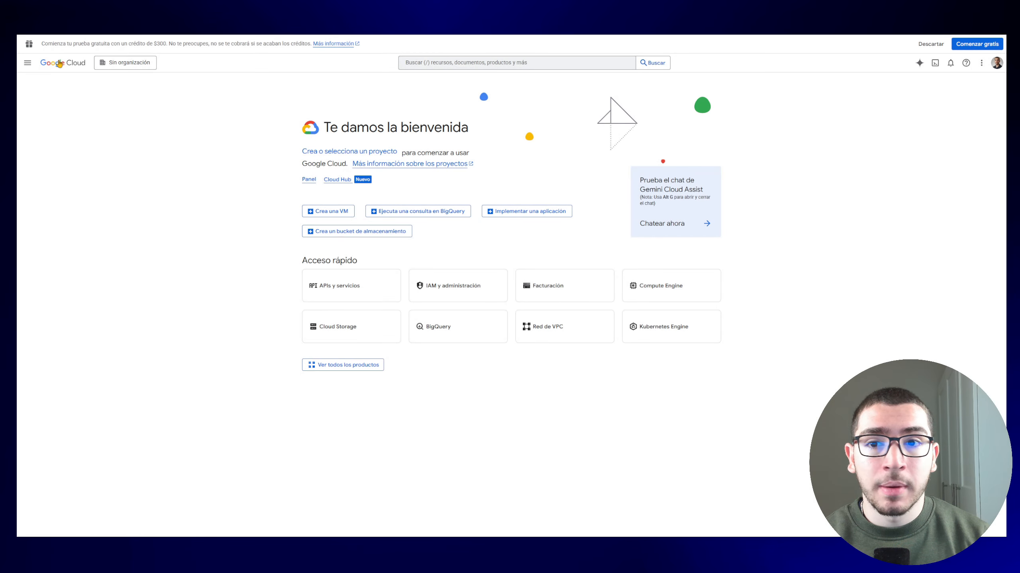
{"action": "left_click", "coordinate": [27, 63]}
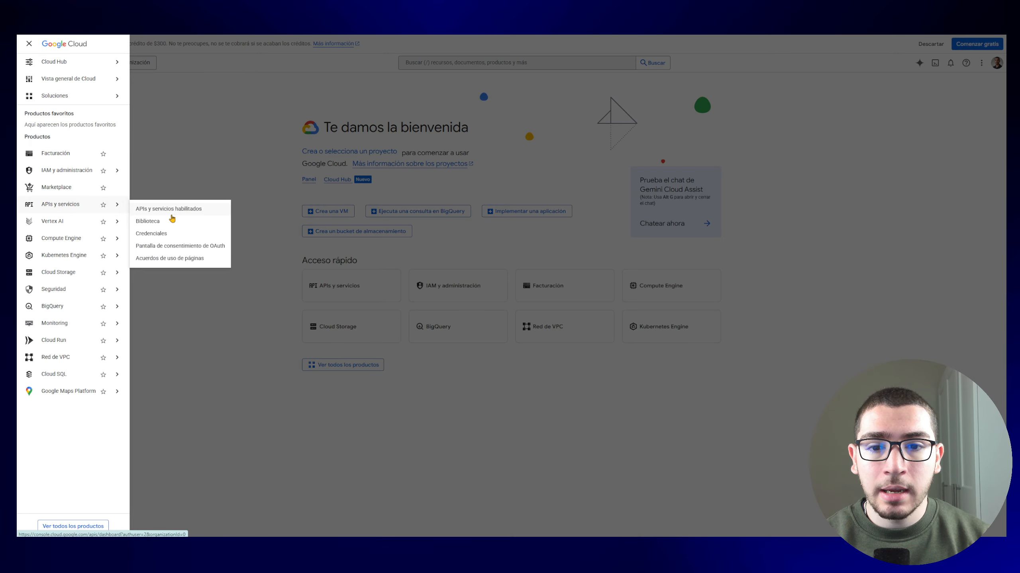
{"action": "left_click", "coordinate": [162, 226]}
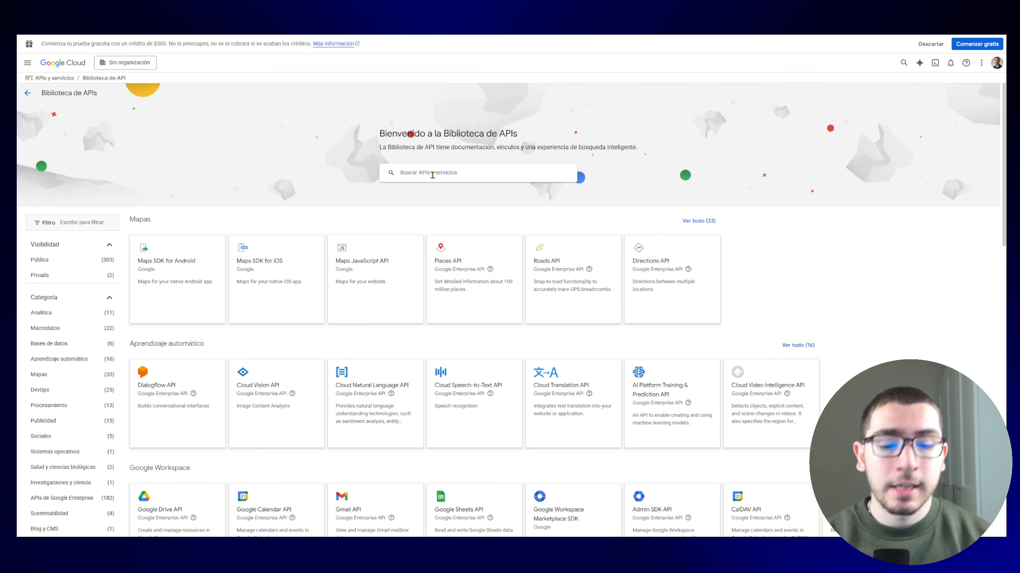
{"action": "left_click", "coordinate": [432, 176]}
{"action": "type", "text": "gmail"}
{"action": "key", "text": "Return"}
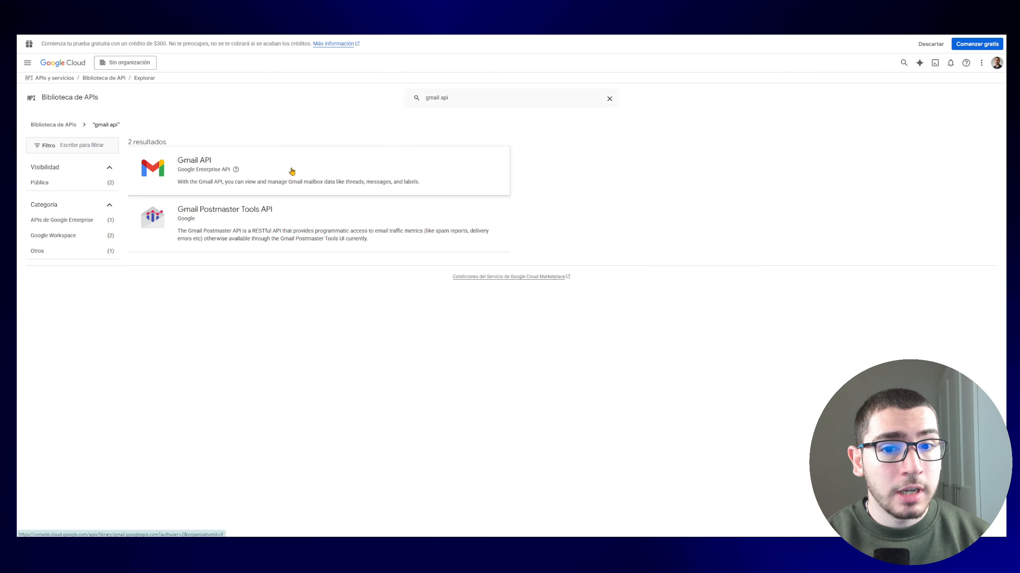
{"action": "left_click", "coordinate": [292, 168]}
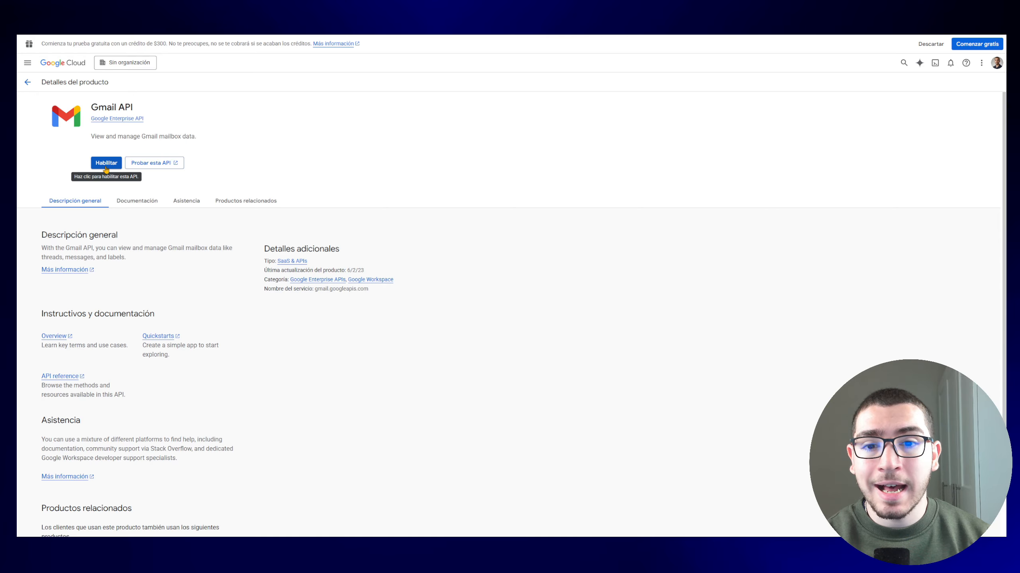
{"action": "left_click", "coordinate": [106, 168]}
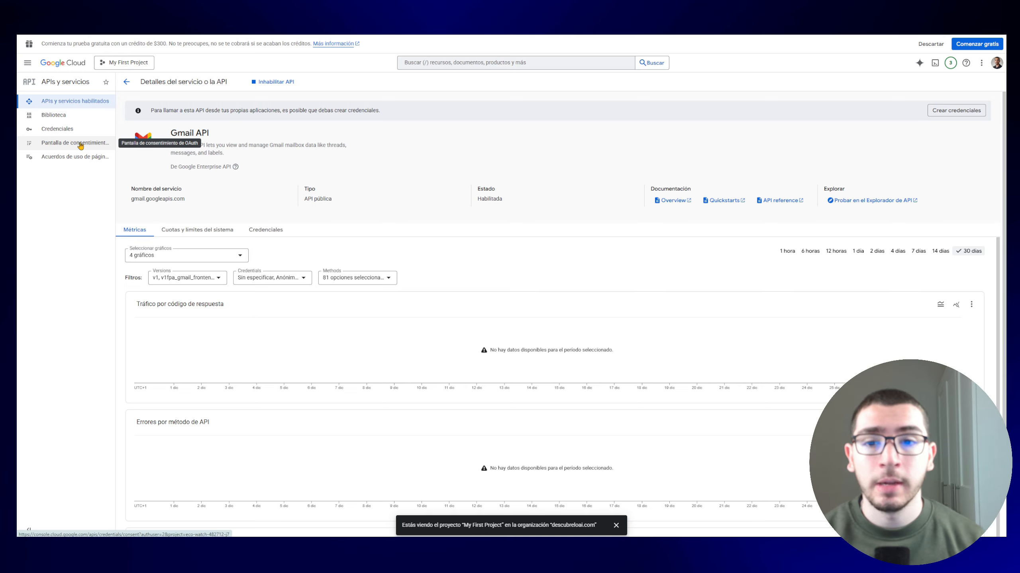
Step: Start the OAuth consent setup with app name 'pruebas' and the account's e-mail as support contact
{"action": "left_click", "coordinate": [59, 145]}
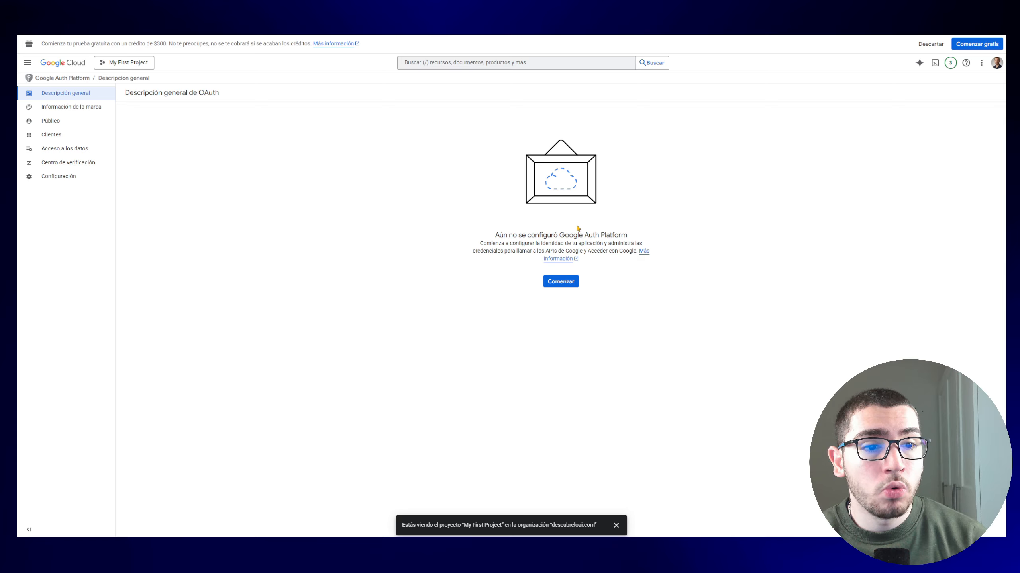
{"action": "left_click", "coordinate": [561, 282]}
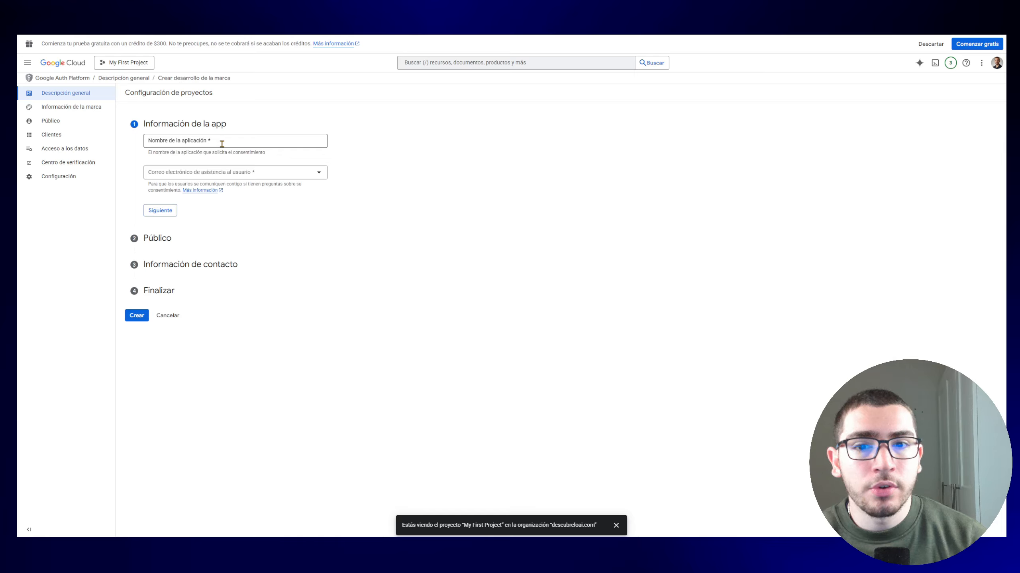
{"action": "type", "text": "pr"}
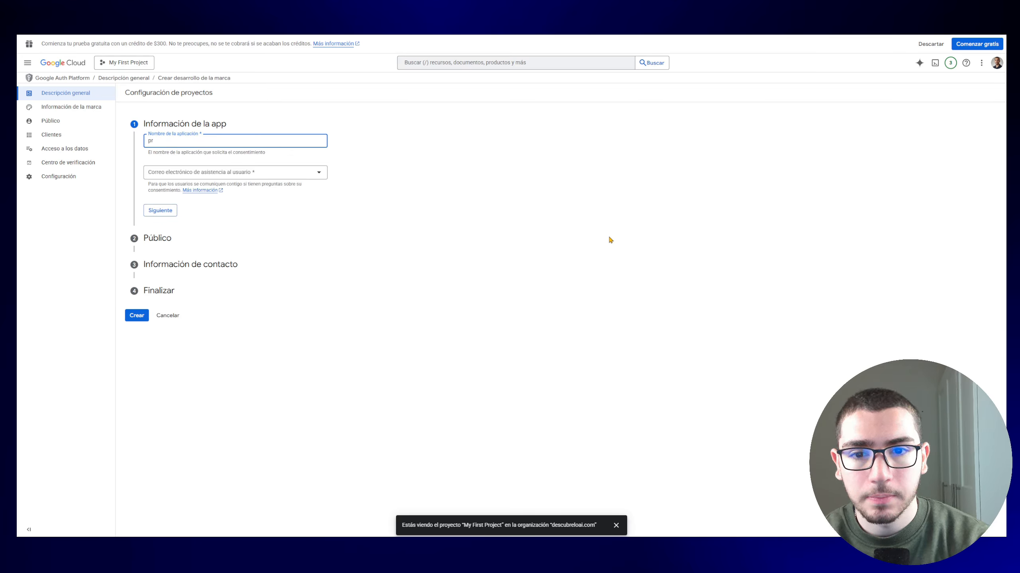
{"action": "type", "text": "uebas"}
{"action": "left_click", "coordinate": [286, 174]}
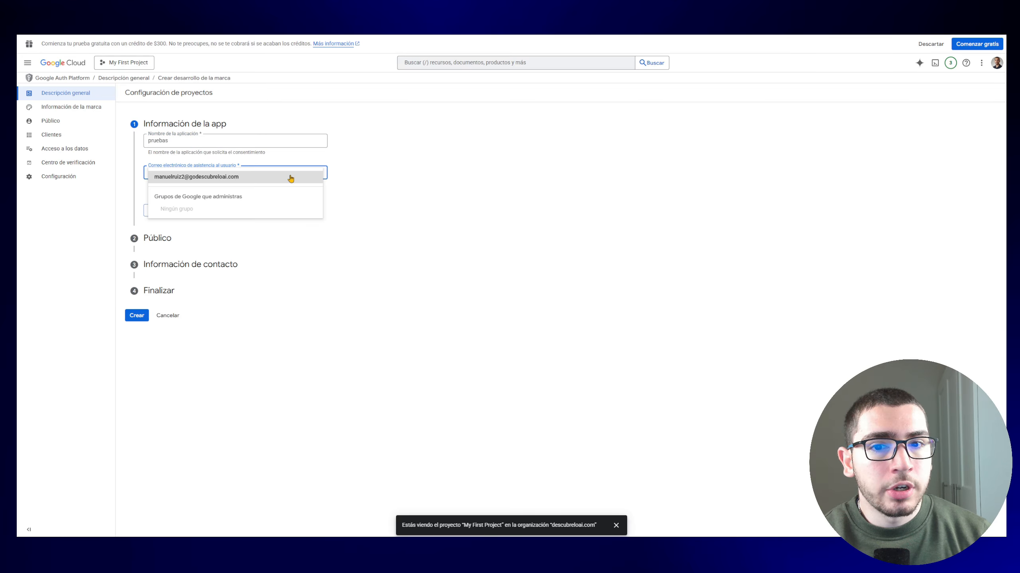
{"action": "left_click", "coordinate": [240, 178]}
{"action": "left_click", "coordinate": [160, 209]}
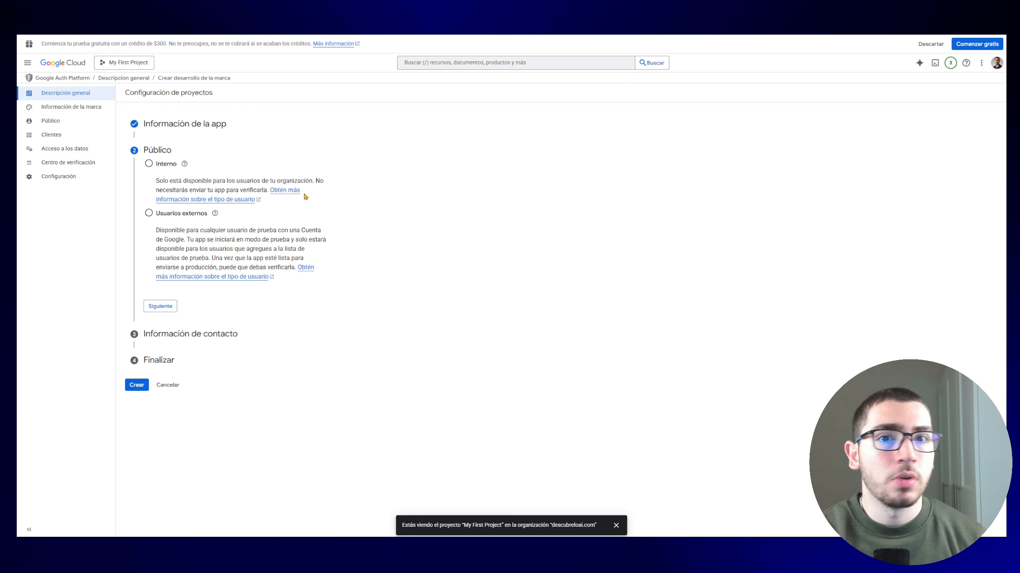
Step: Choose external users, enter the developer contact e-mail, accept the data policy and create the configuration
{"action": "left_click", "coordinate": [149, 212]}
{"action": "left_click", "coordinate": [161, 306]}
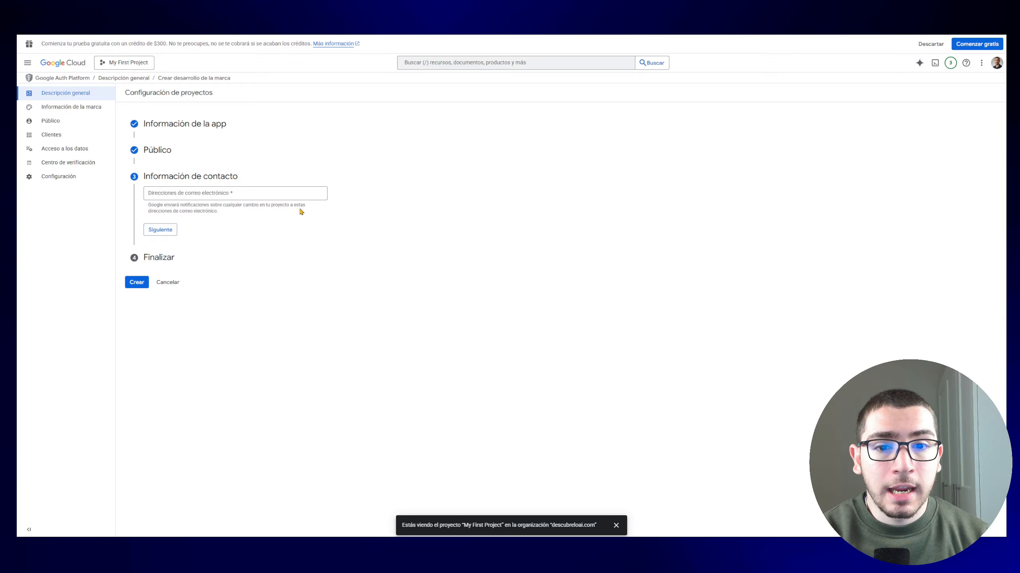
{"action": "left_click", "coordinate": [239, 195]}
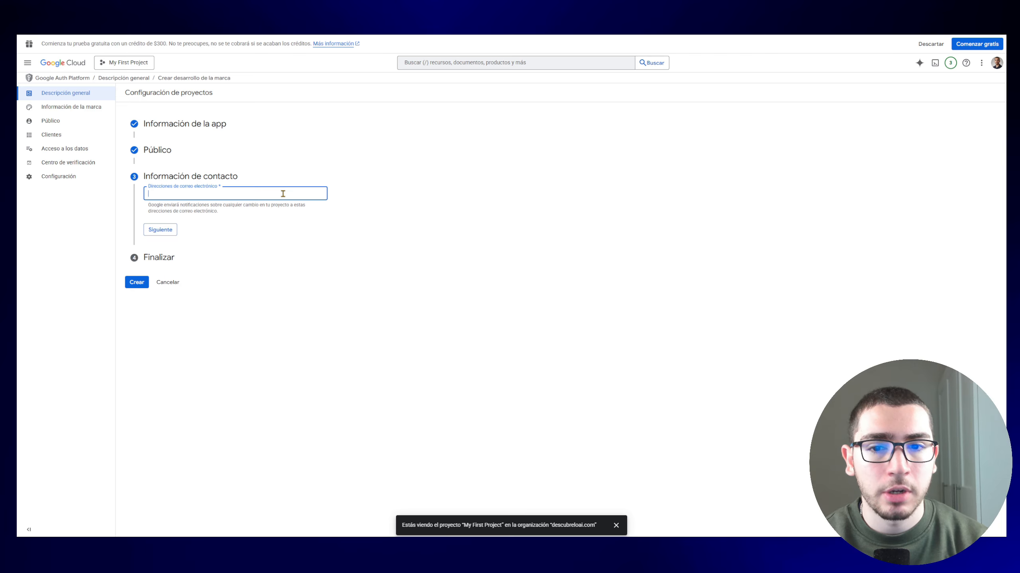
{"action": "type", "text": "manu"}
{"action": "key", "text": "Return"}
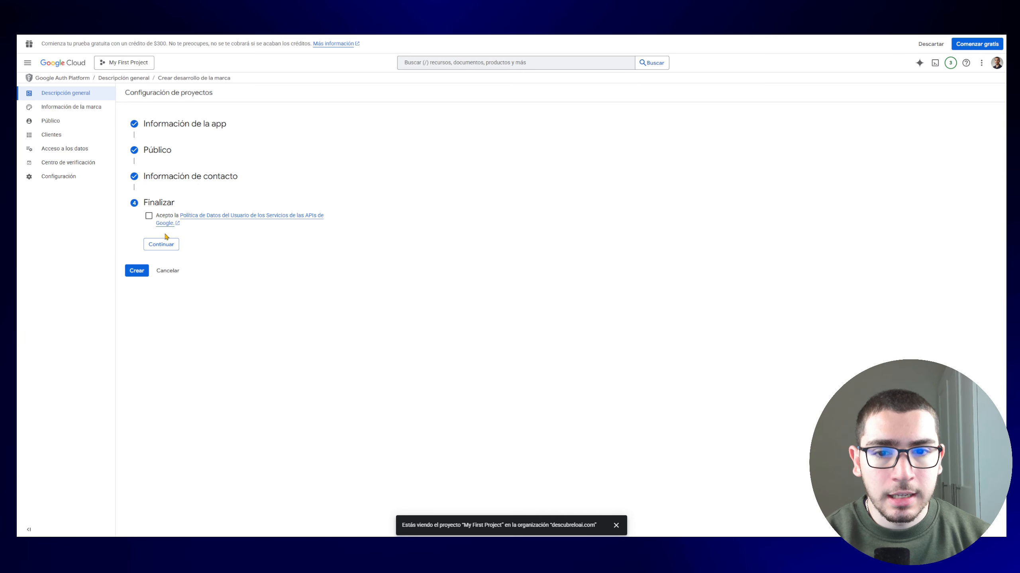
{"action": "left_click", "coordinate": [148, 216]}
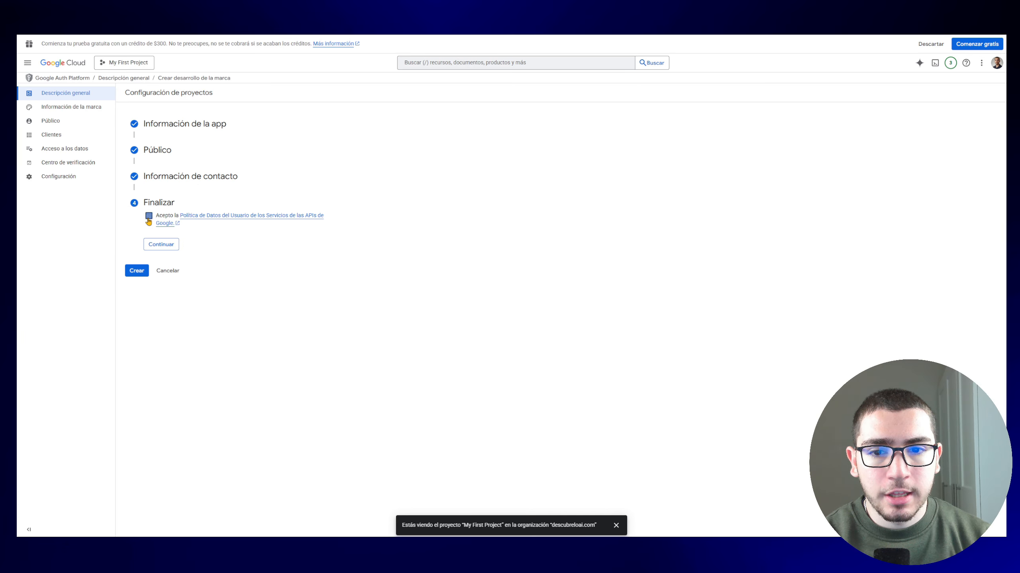
{"action": "left_click", "coordinate": [167, 245]}
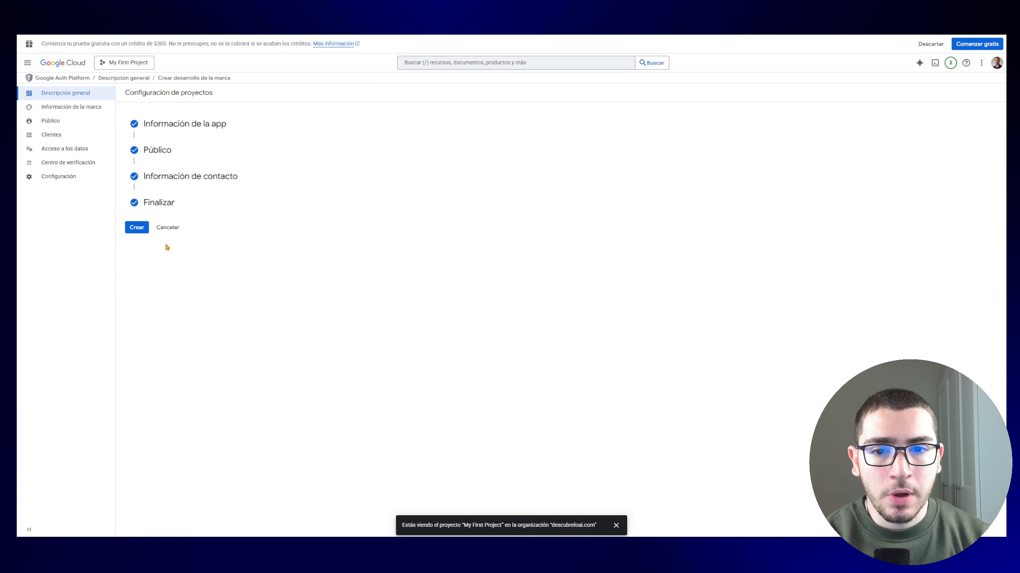
{"action": "left_click", "coordinate": [139, 232]}
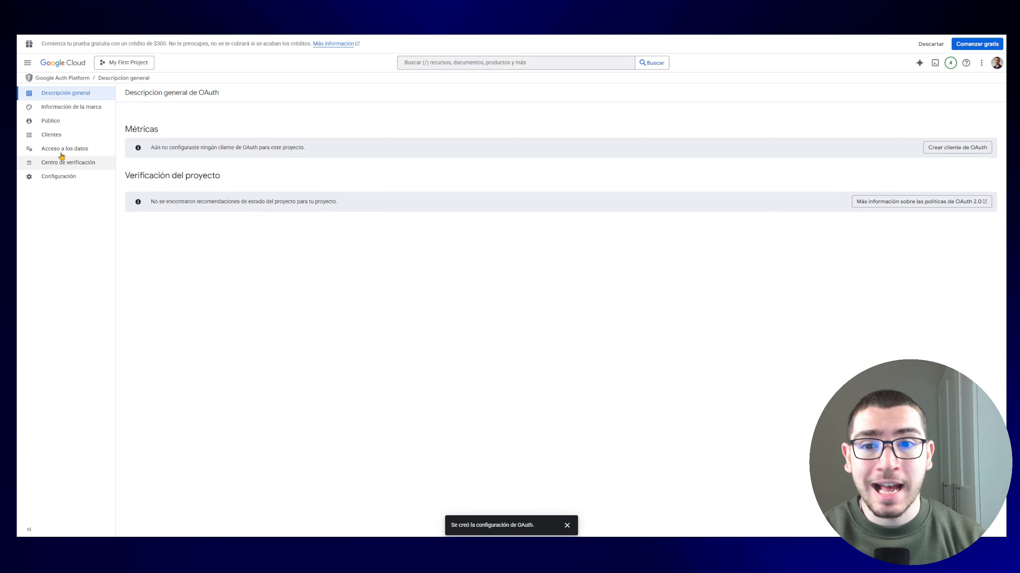
Step: Paste the account's e-mail as a test user in the Público audience settings and save
{"action": "left_click", "coordinate": [51, 121]}
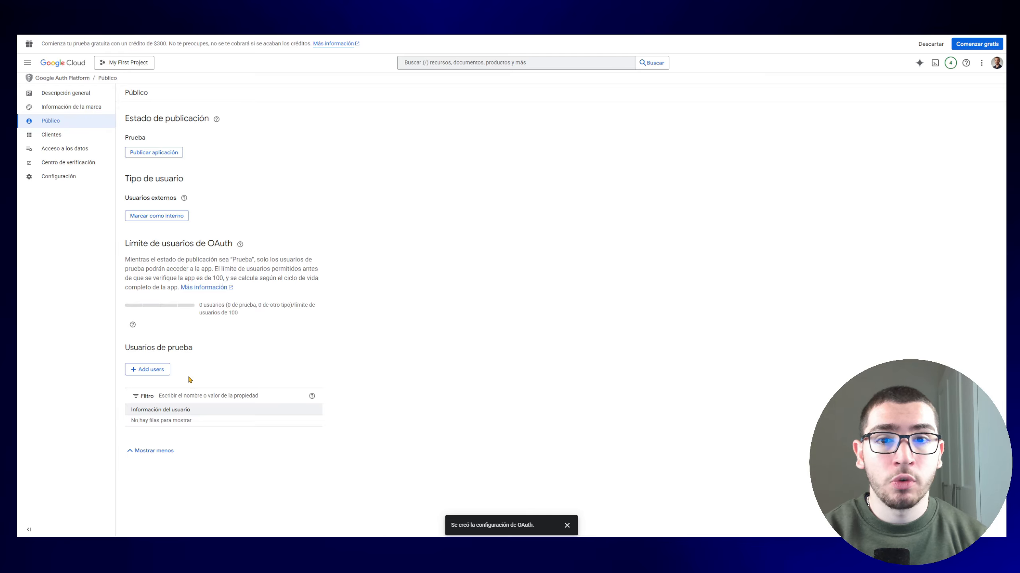
{"action": "left_click", "coordinate": [160, 372]}
{"action": "left_click", "coordinate": [807, 129]}
{"action": "key", "text": "ctrl+v"}
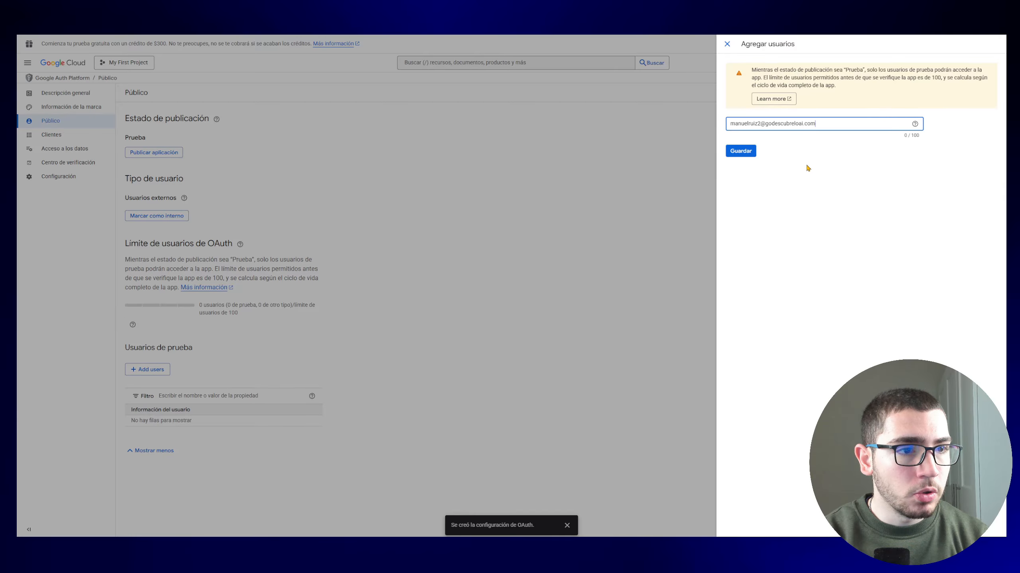
{"action": "left_click", "coordinate": [807, 186]}
{"action": "left_click", "coordinate": [742, 152]}
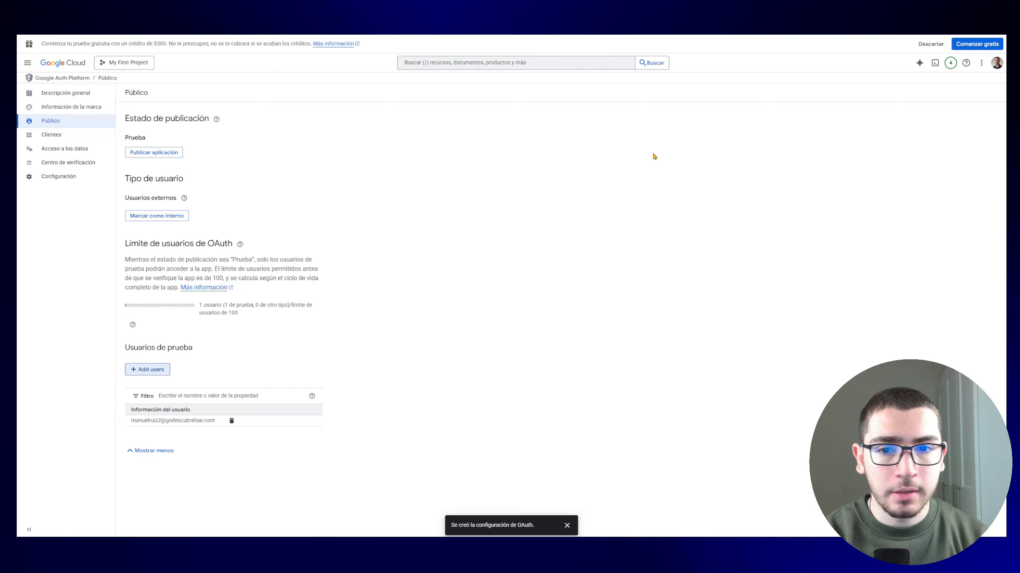
Step: Bring up the navigation menu at APIs y servicios
{"action": "left_click", "coordinate": [28, 63]}
{"action": "mouse_move", "coordinate": [60, 61]}
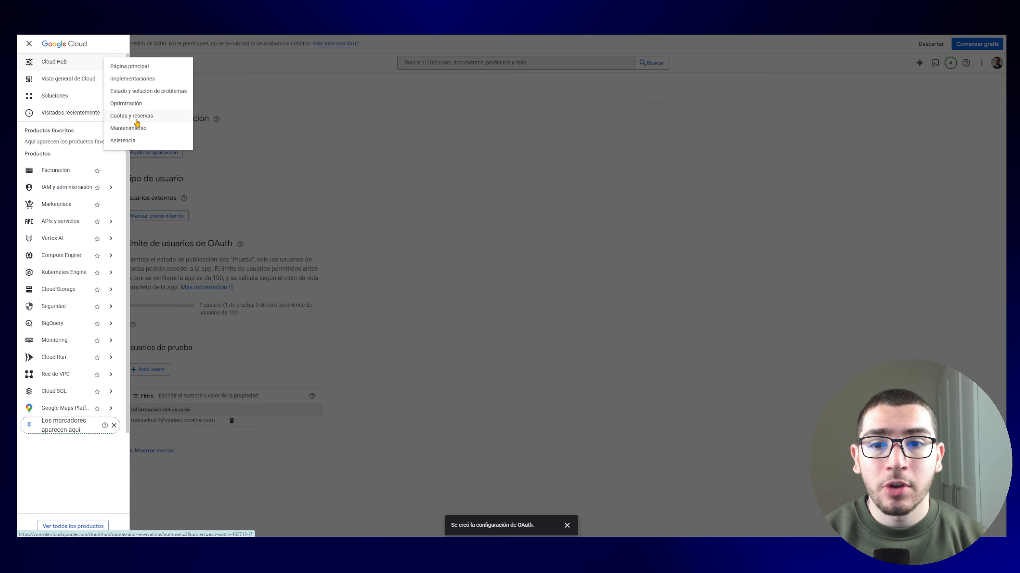
{"action": "mouse_move", "coordinate": [84, 227]}
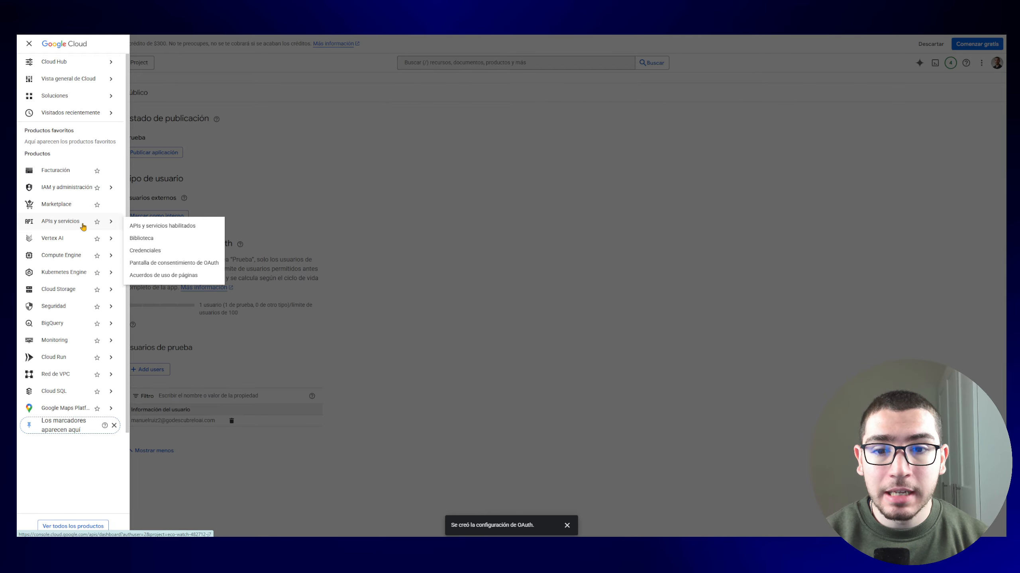
Step: From Credenciales, begin a new OAuth client ID and list the application types
{"action": "left_click", "coordinate": [176, 252]}
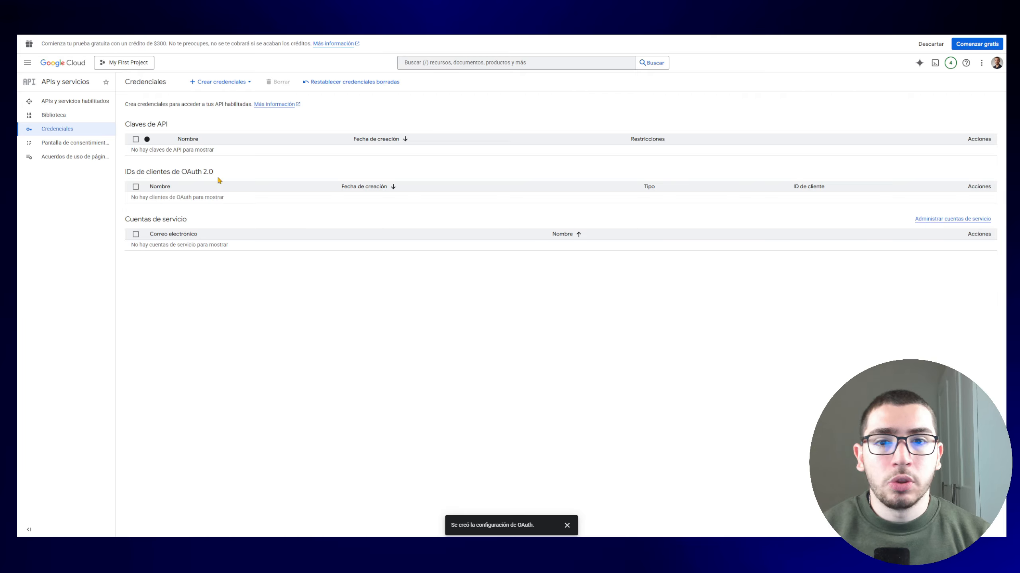
{"action": "left_click", "coordinate": [208, 82]}
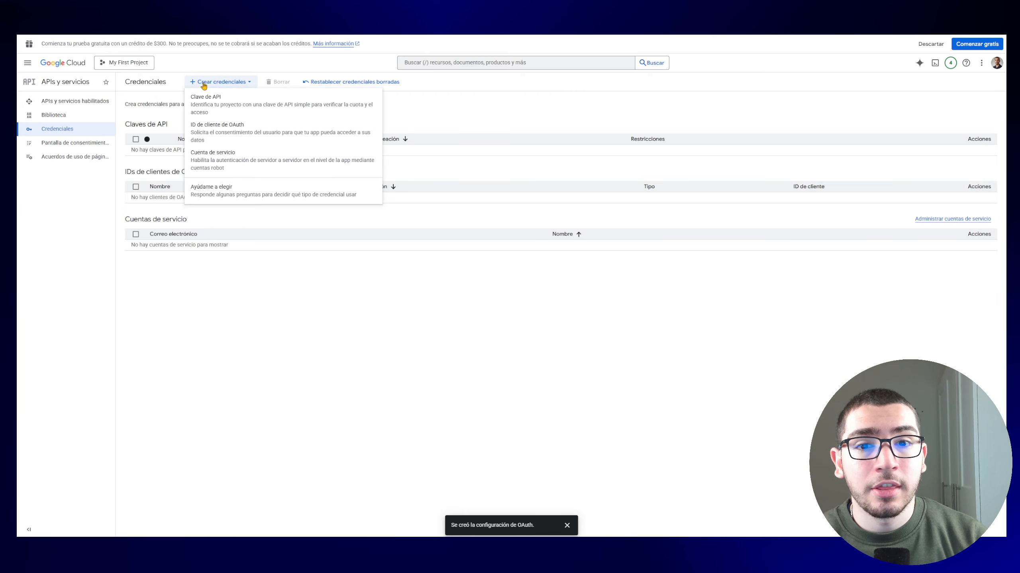
{"action": "left_click", "coordinate": [228, 135]}
{"action": "left_click", "coordinate": [212, 158]}
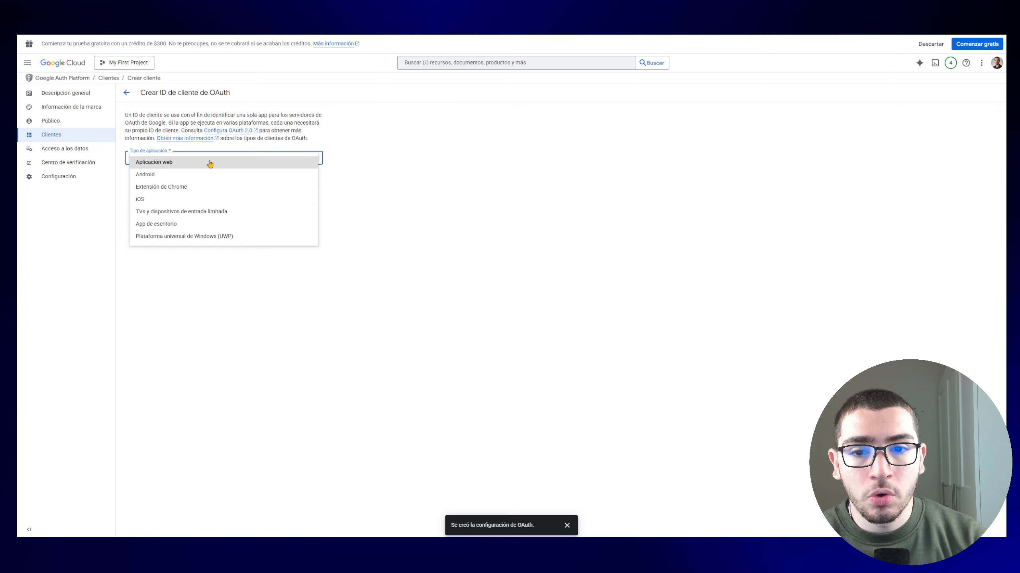
Step: Make the client a web application named 'Cliente prueba'
{"action": "left_click", "coordinate": [211, 161]}
{"action": "type", "text": "Cliente prueba"}
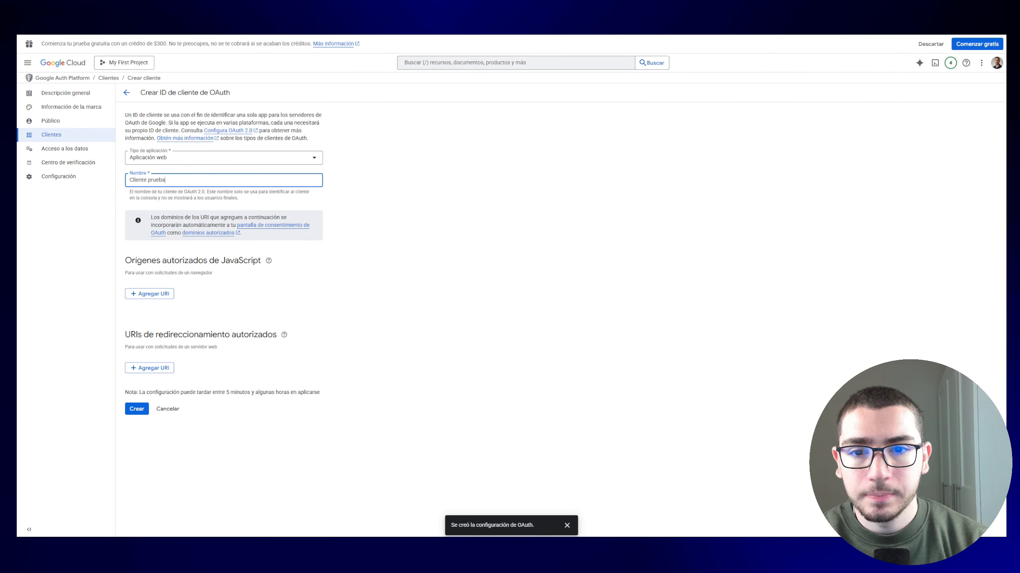
{"action": "left_click", "coordinate": [273, 239]}
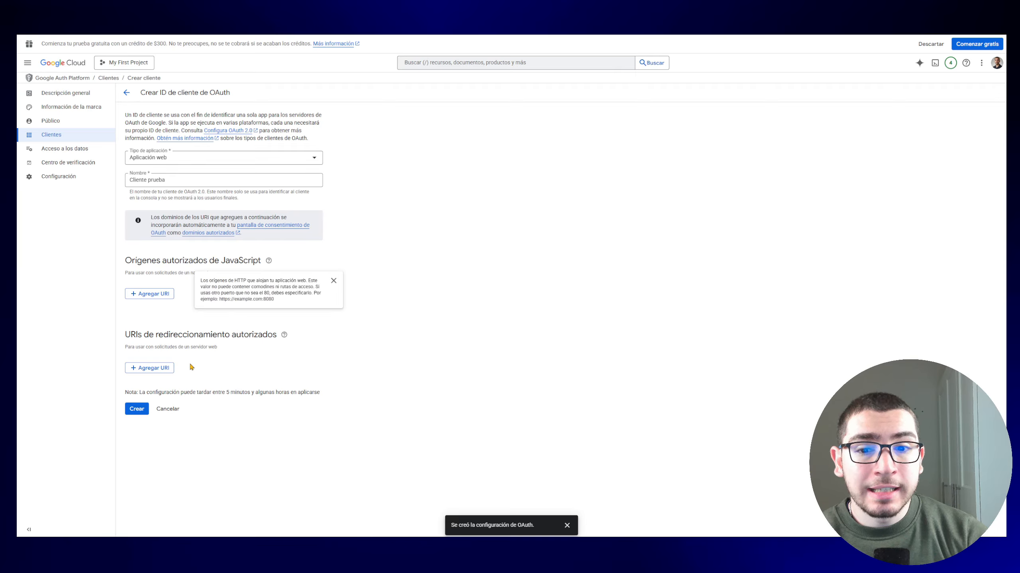
{"action": "left_click_drag", "start_coordinate": [126, 335], "coordinate": [202, 335]}
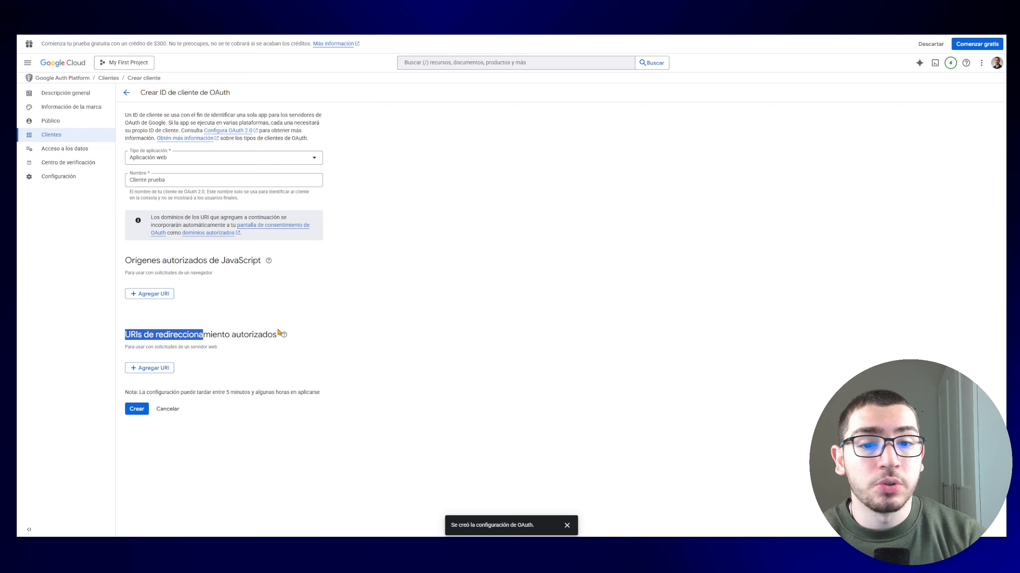
{"action": "left_click", "coordinate": [263, 337]}
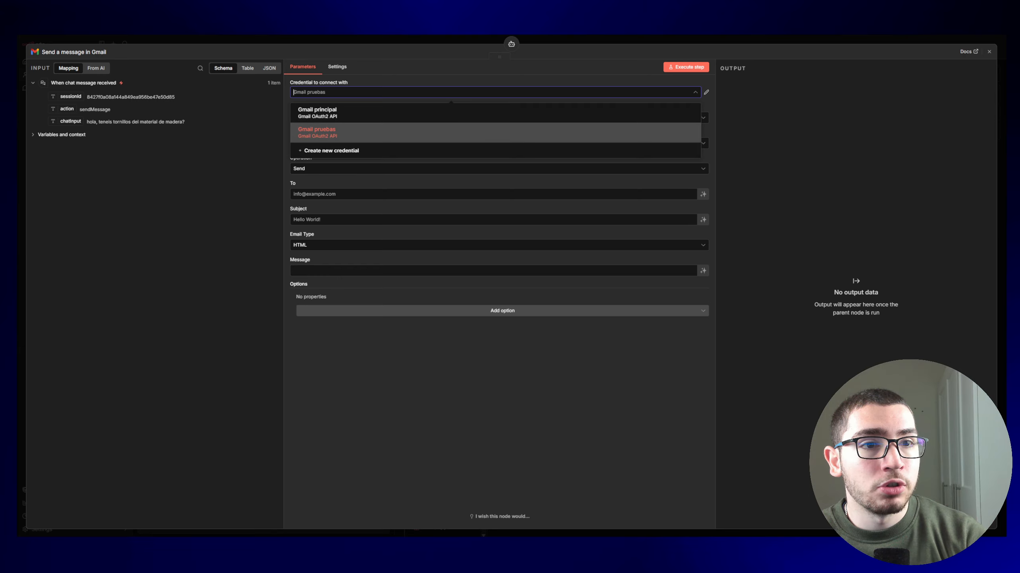
Step: Copy the OAuth redirect URL from a new n8n Gmail credential and add it as redirect URI
{"action": "left_click", "coordinate": [442, 346]}
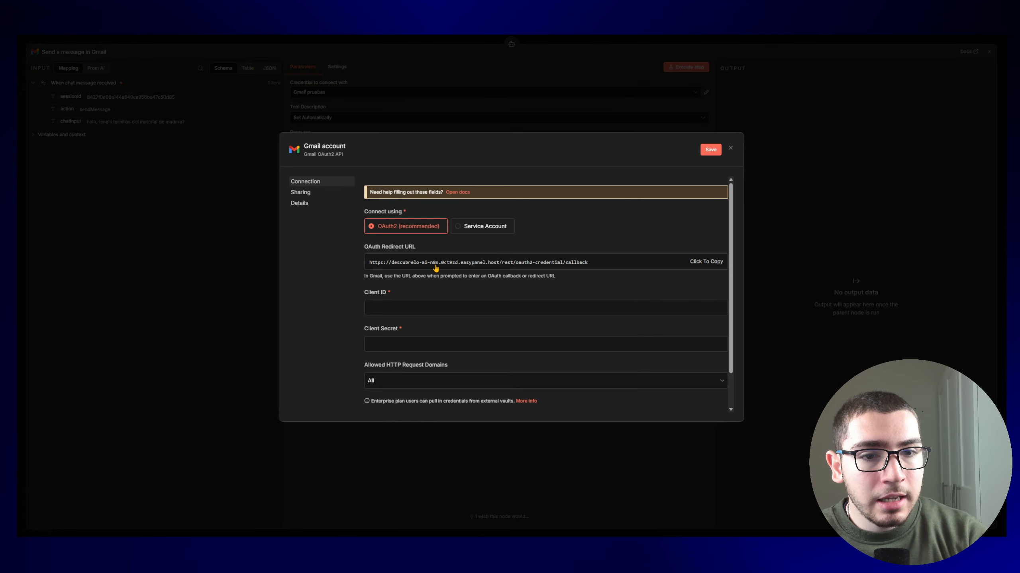
{"action": "left_click", "coordinate": [707, 268]}
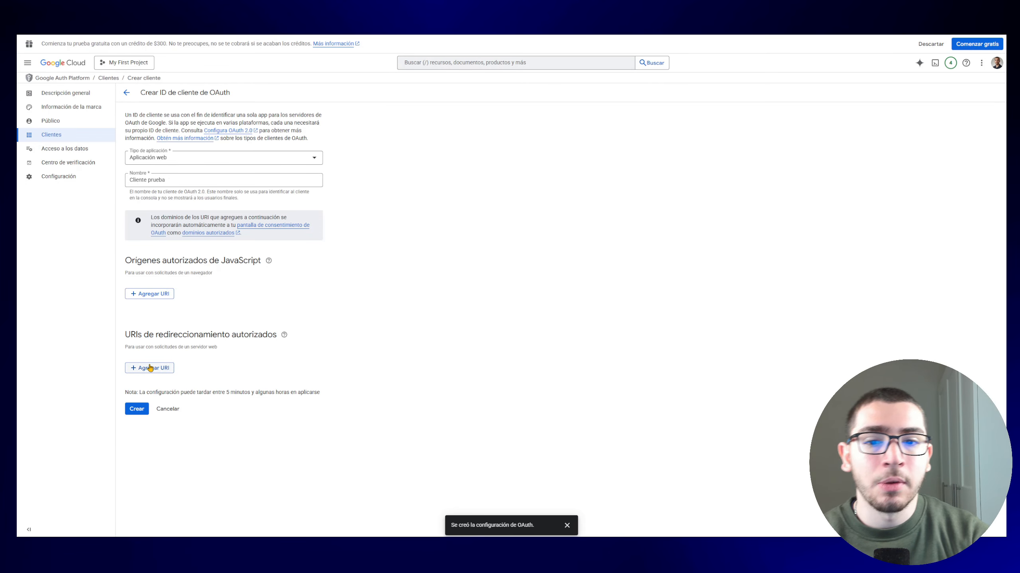
{"action": "left_click", "coordinate": [159, 372]}
{"action": "type", "text": "https://descubrelo-ai-n8n.0ct9zd.easypanel.host/rest/oauth2-credential/callback"}
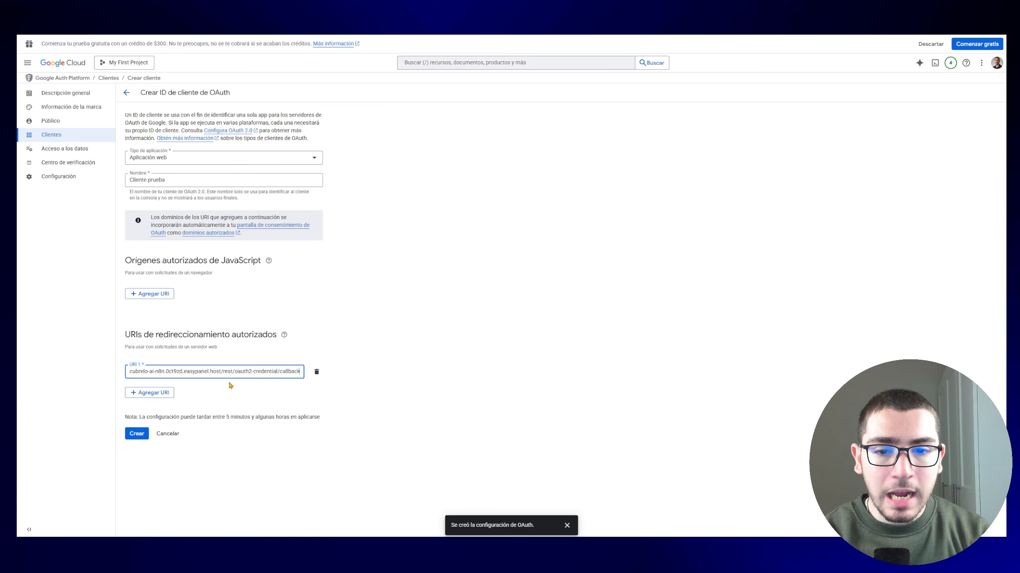
{"action": "left_click", "coordinate": [229, 385]}
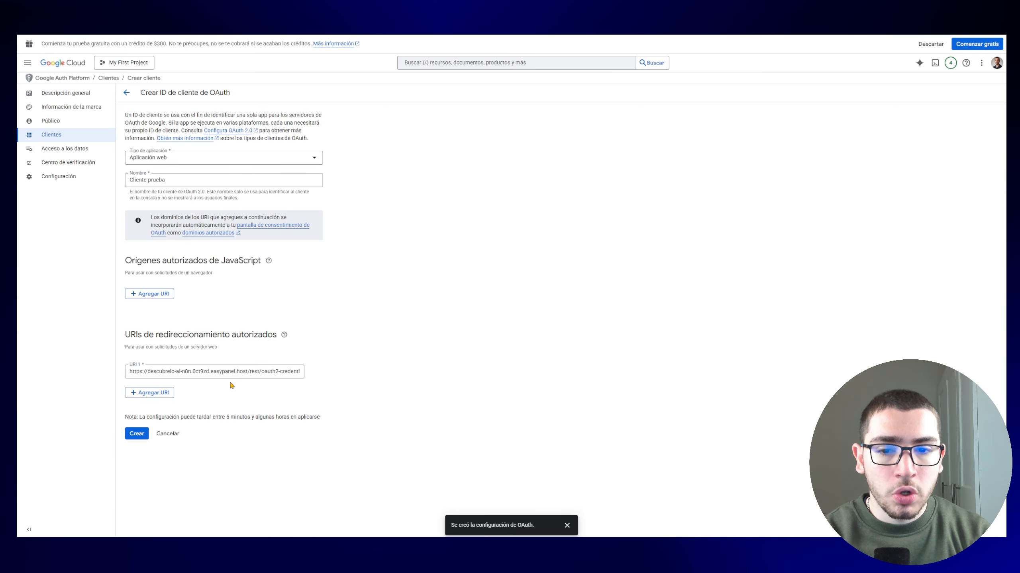
Step: Create the client, paste its client ID into n8n's Gmail credential, and copy the client secret
{"action": "left_click", "coordinate": [135, 434]}
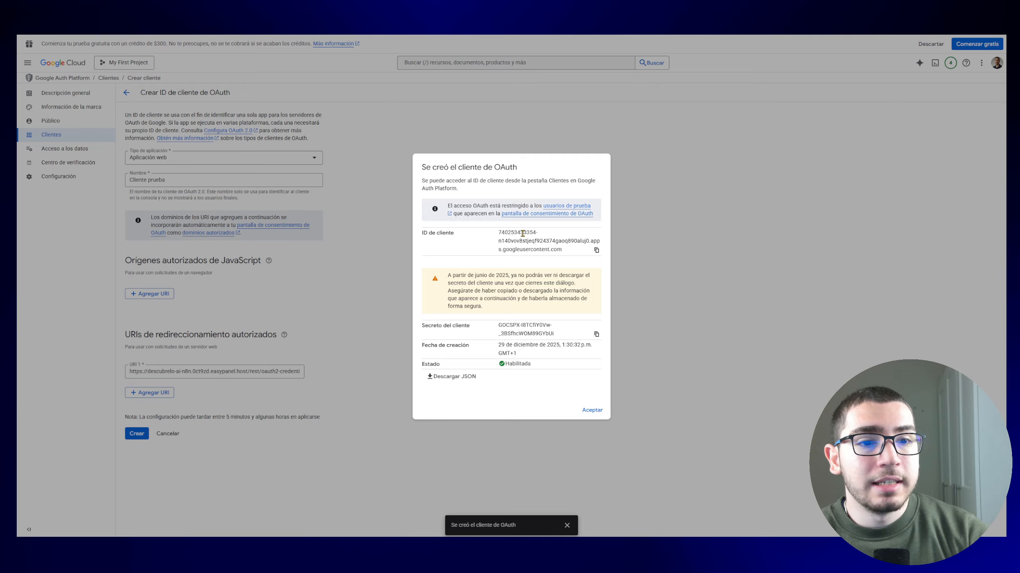
{"action": "left_click", "coordinate": [596, 250]}
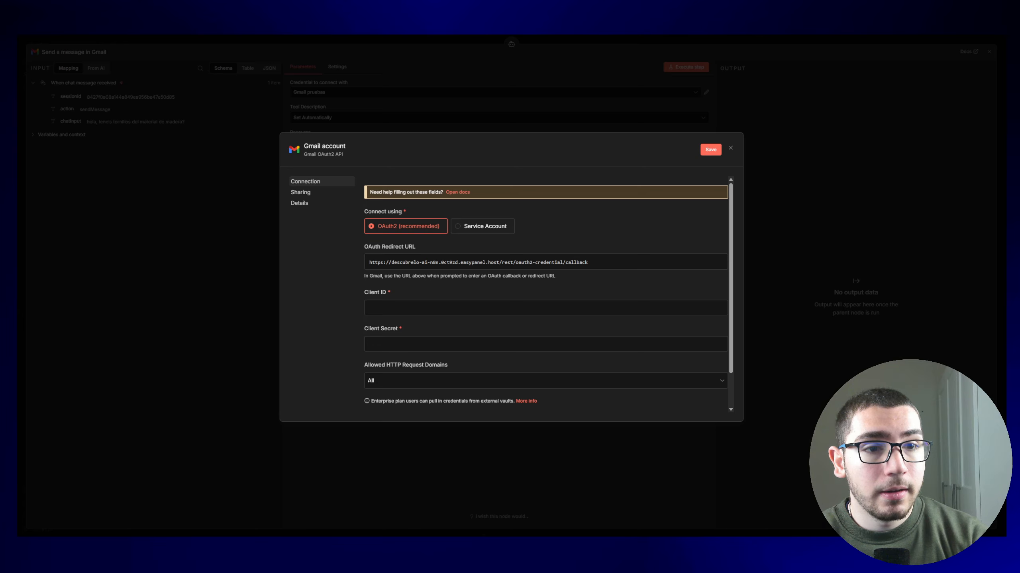
{"action": "key", "text": "ctrl+v"}
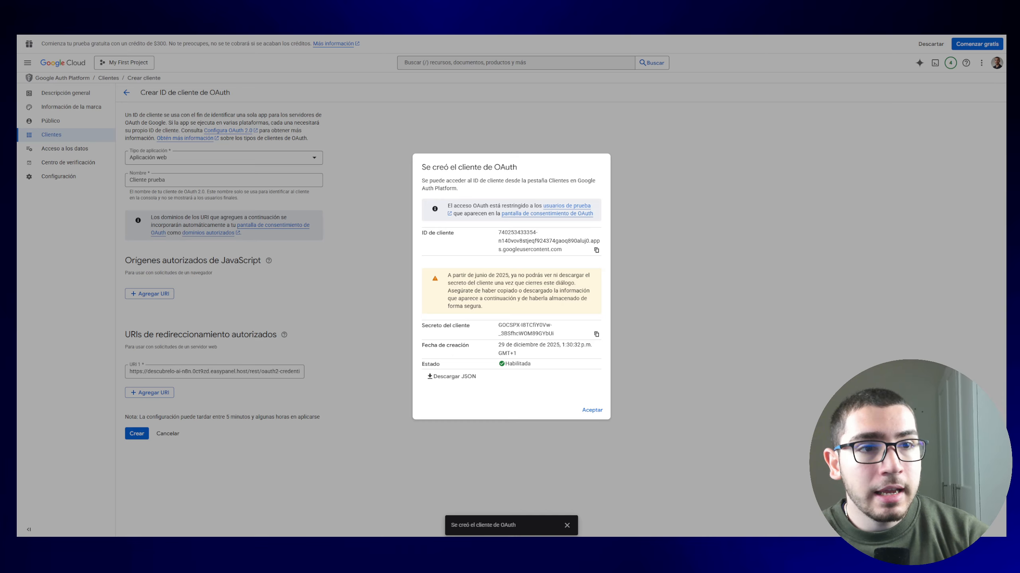
{"action": "left_click", "coordinate": [597, 336]}
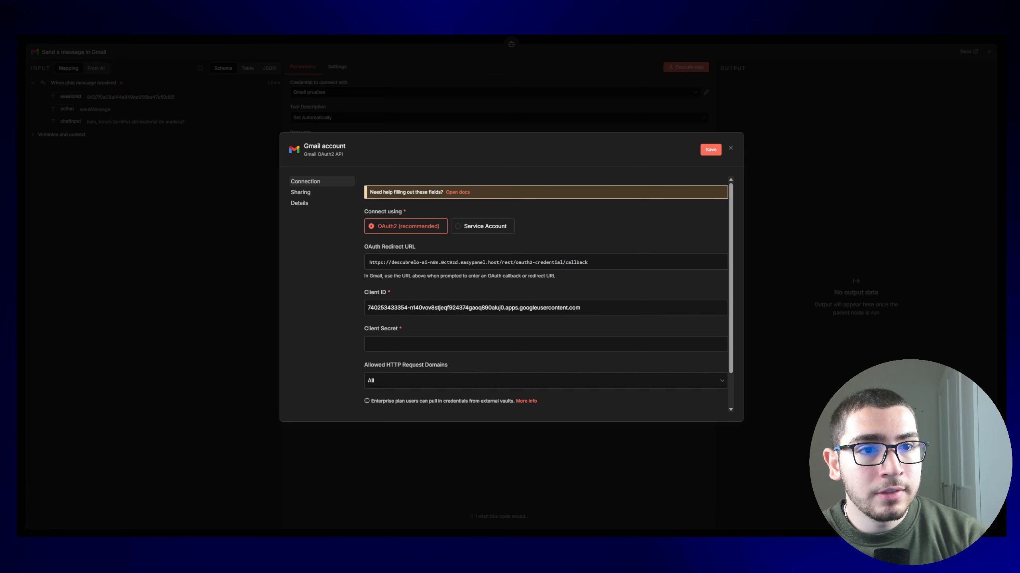
Step: Paste the client secret, sign in with Google, allow access, and close the credential dialog
{"action": "left_click", "coordinate": [435, 345]}
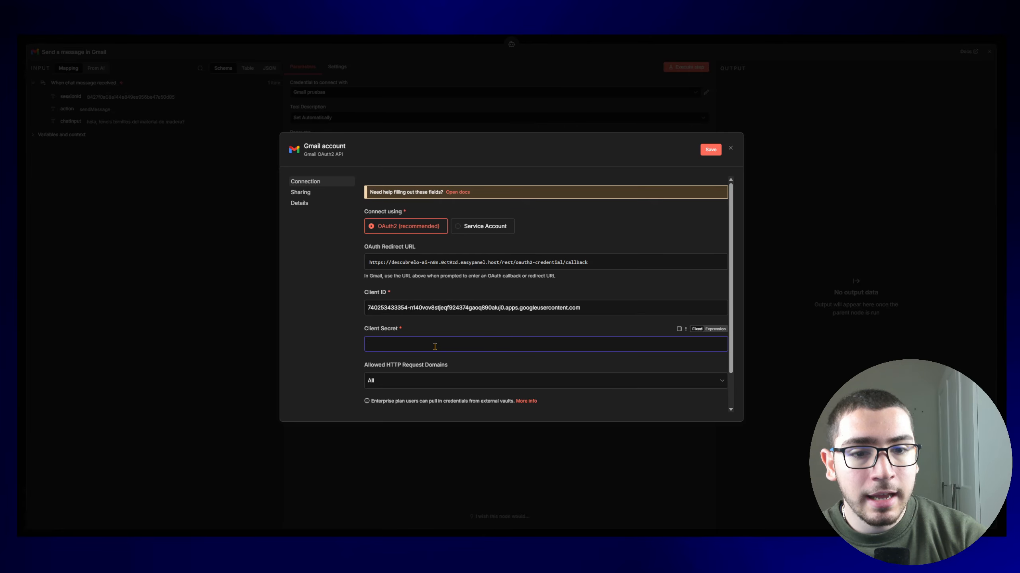
{"action": "key", "text": "ctrl+v"}
{"action": "scroll", "coordinate": [435, 346], "scroll_direction": "down", "scroll_amount": 2}
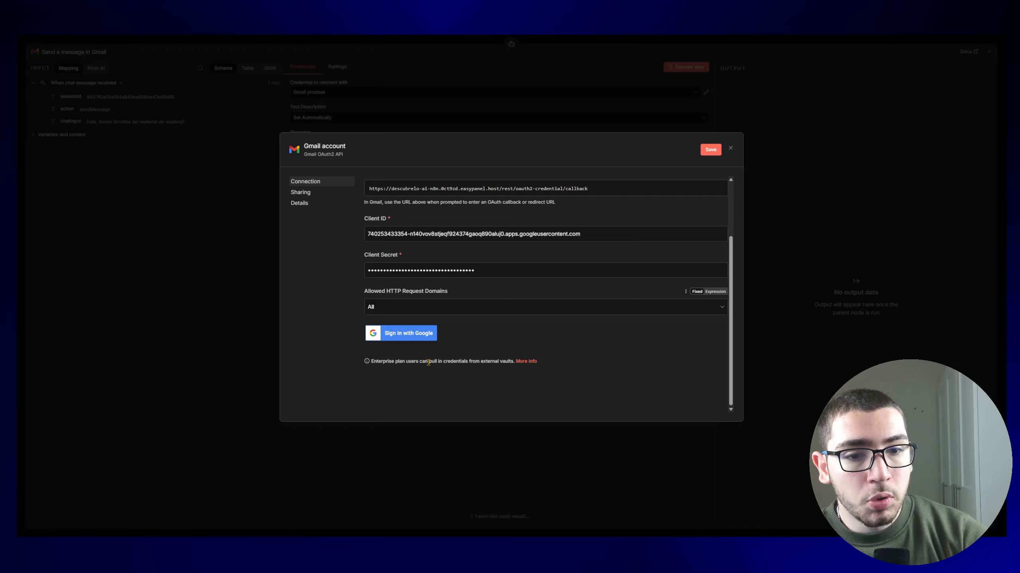
{"action": "left_click", "coordinate": [409, 335]}
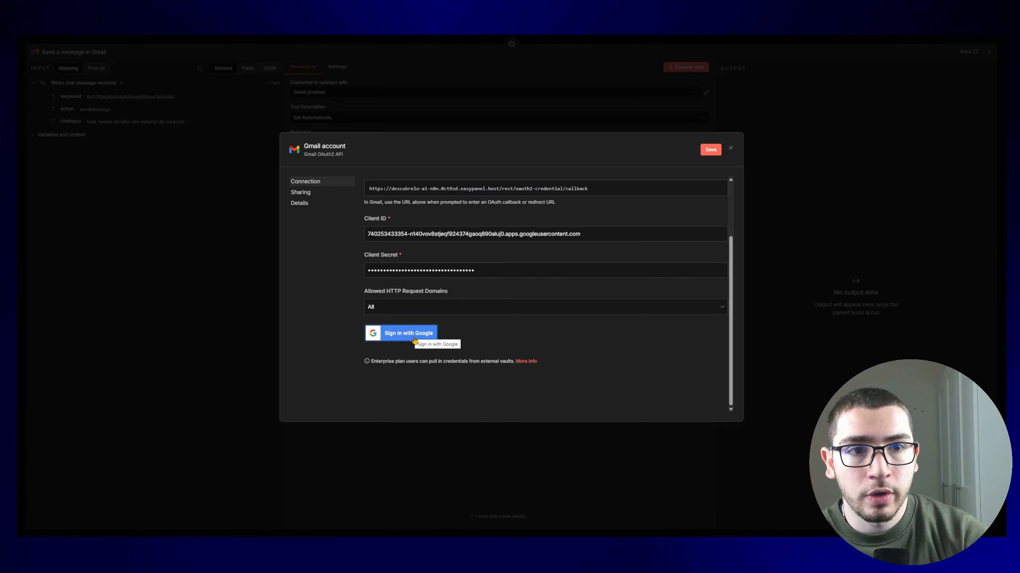
{"action": "scroll", "coordinate": [393, 208], "scroll_direction": "down", "scroll_amount": 5}
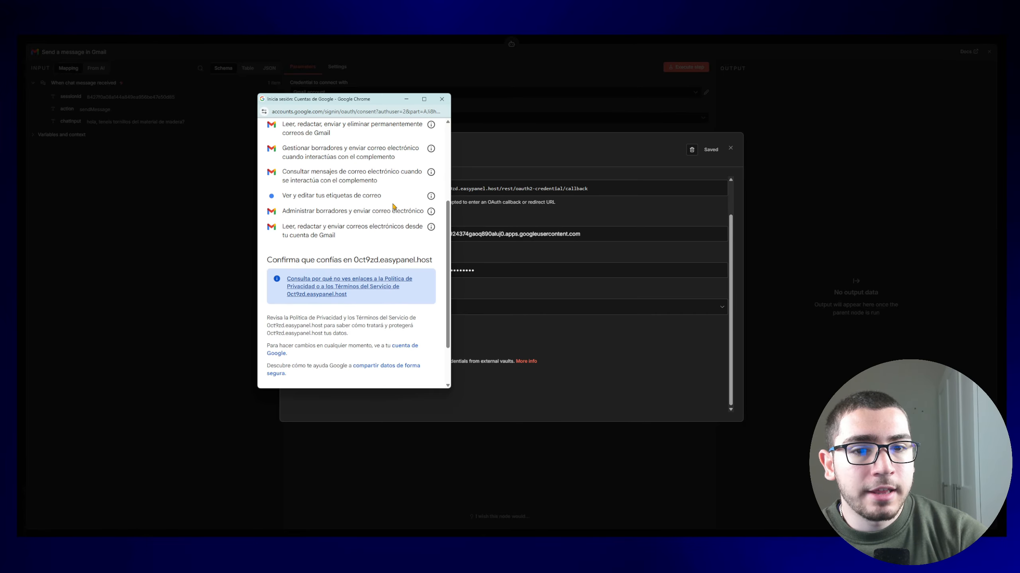
{"action": "left_click", "coordinate": [398, 347]}
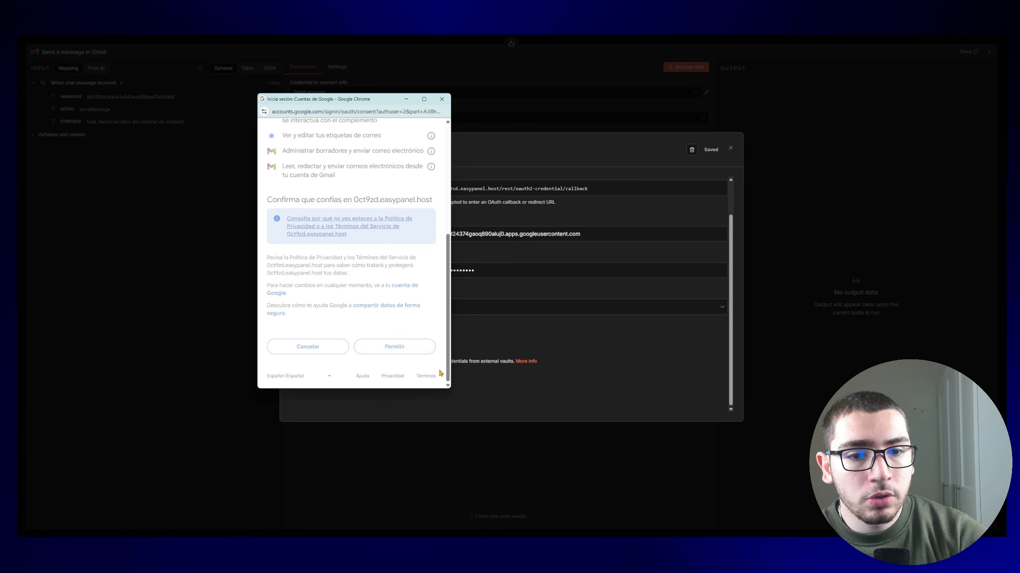
{"action": "left_click", "coordinate": [442, 100]}
{"action": "left_click", "coordinate": [331, 92]}
{"action": "left_click", "coordinate": [331, 92]}
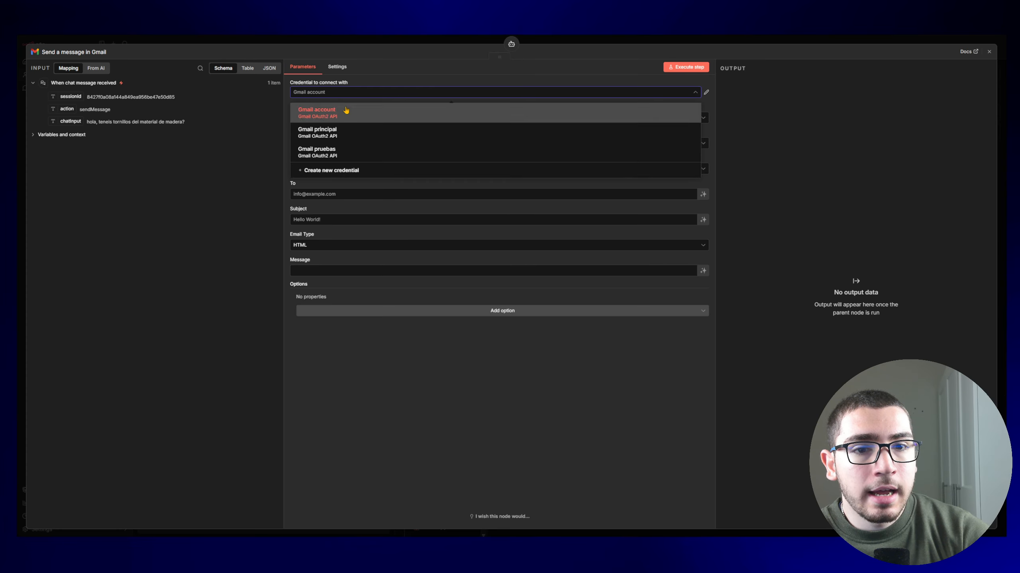
Step: Select the Gmail principal credential, keeping Resource Message and Operation Send
{"action": "left_click", "coordinate": [367, 139]}
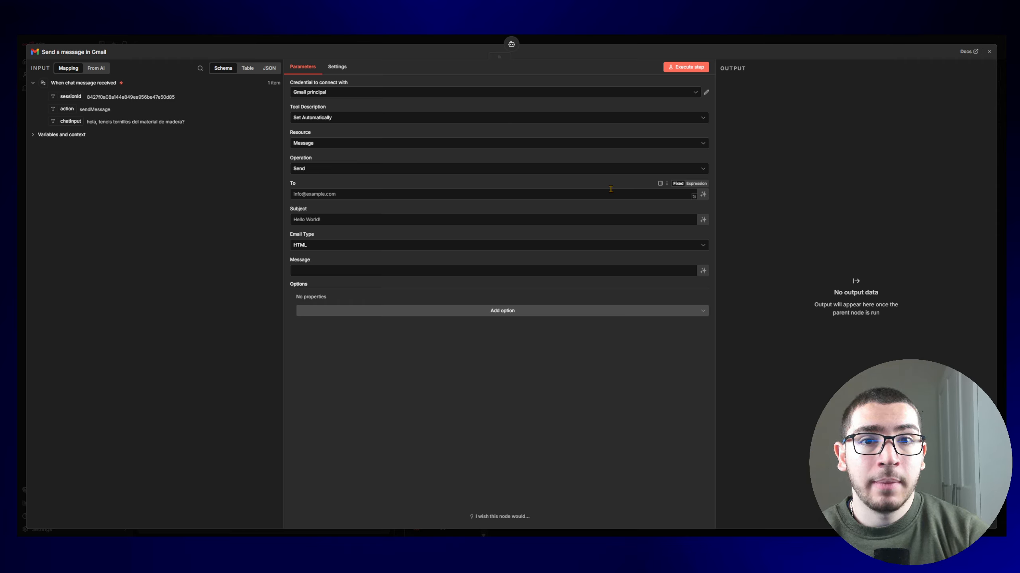
{"action": "left_click", "coordinate": [336, 143]}
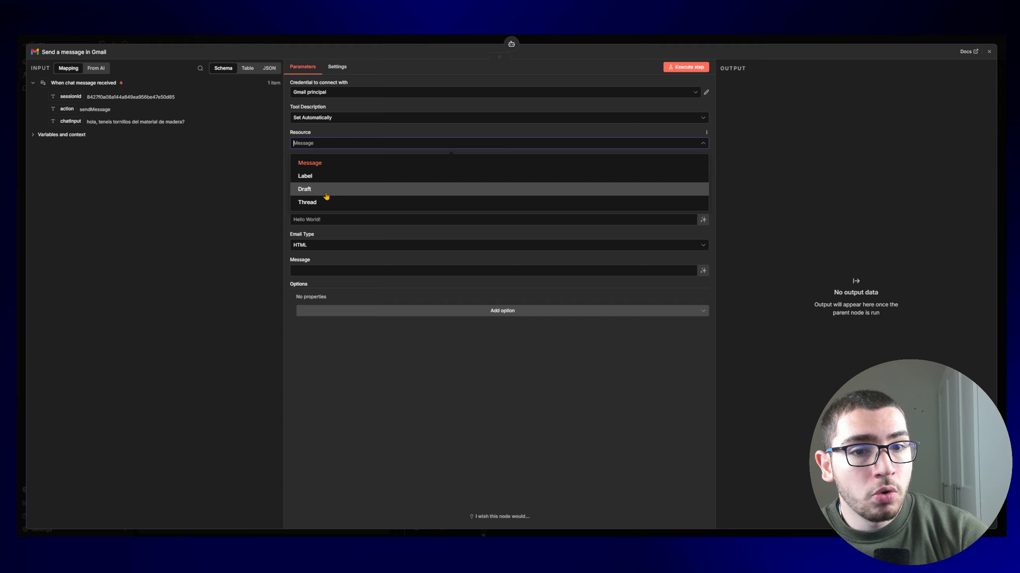
{"action": "left_click", "coordinate": [363, 137]}
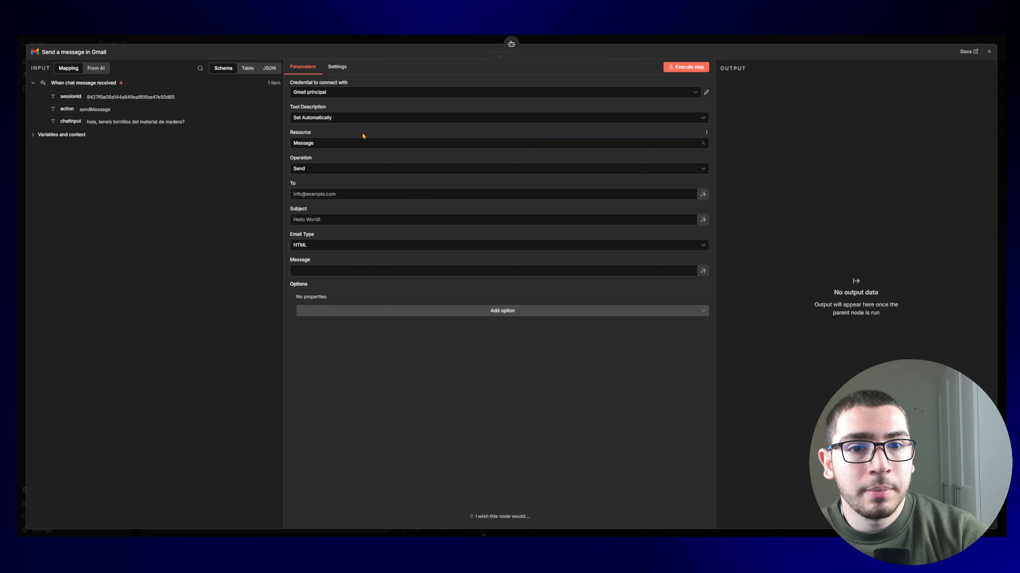
{"action": "left_click", "coordinate": [340, 170]}
{"action": "scroll", "coordinate": [357, 243], "scroll_direction": "up", "scroll_amount": 1}
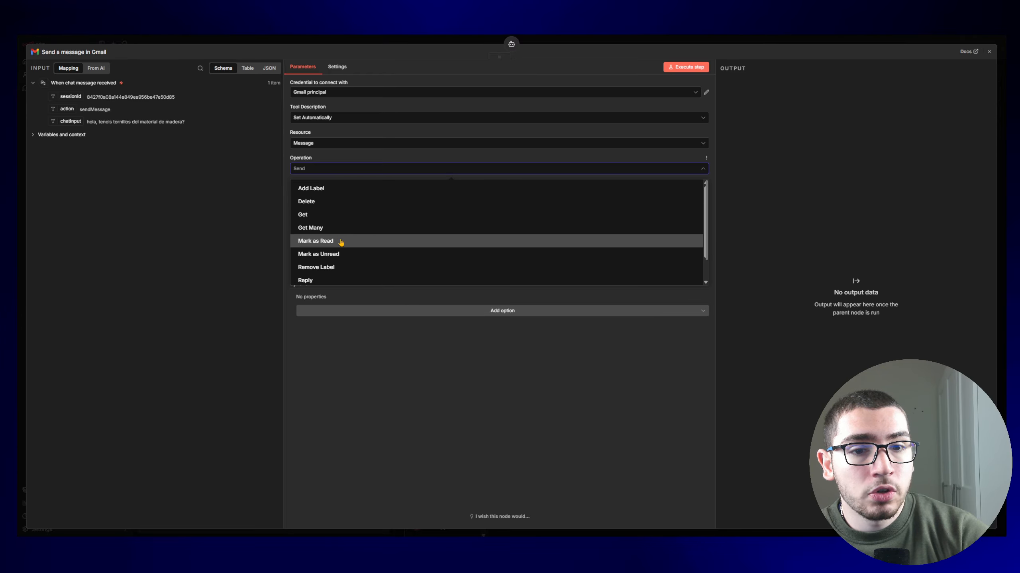
{"action": "scroll", "coordinate": [348, 249], "scroll_direction": "down", "scroll_amount": 2}
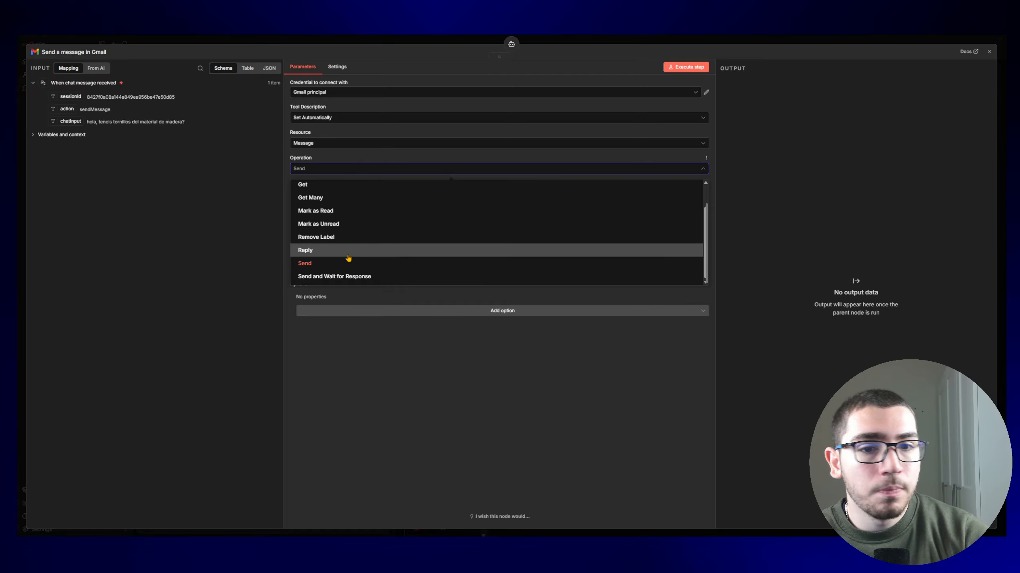
{"action": "left_click", "coordinate": [337, 265]}
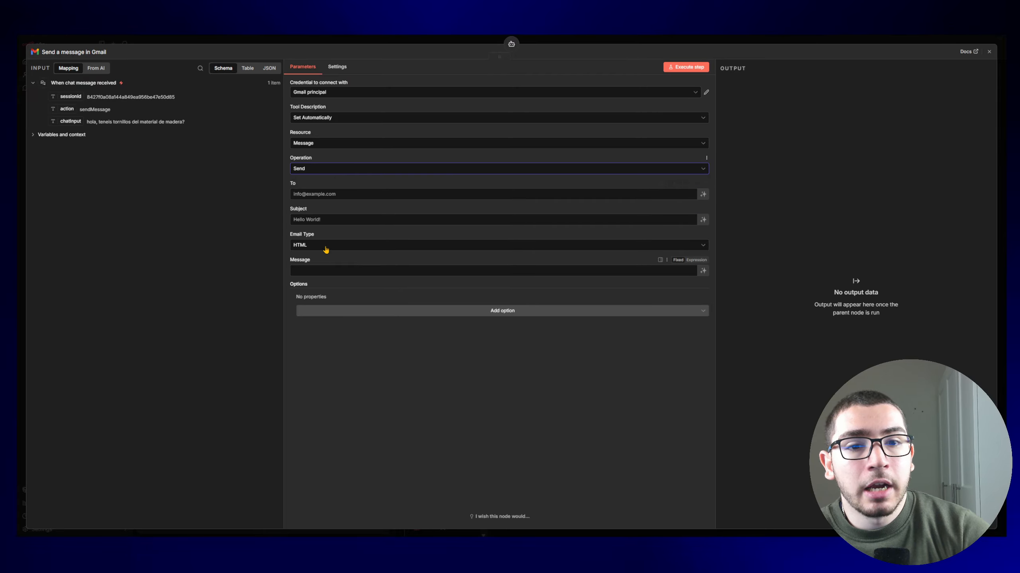
{"action": "left_click", "coordinate": [358, 192]}
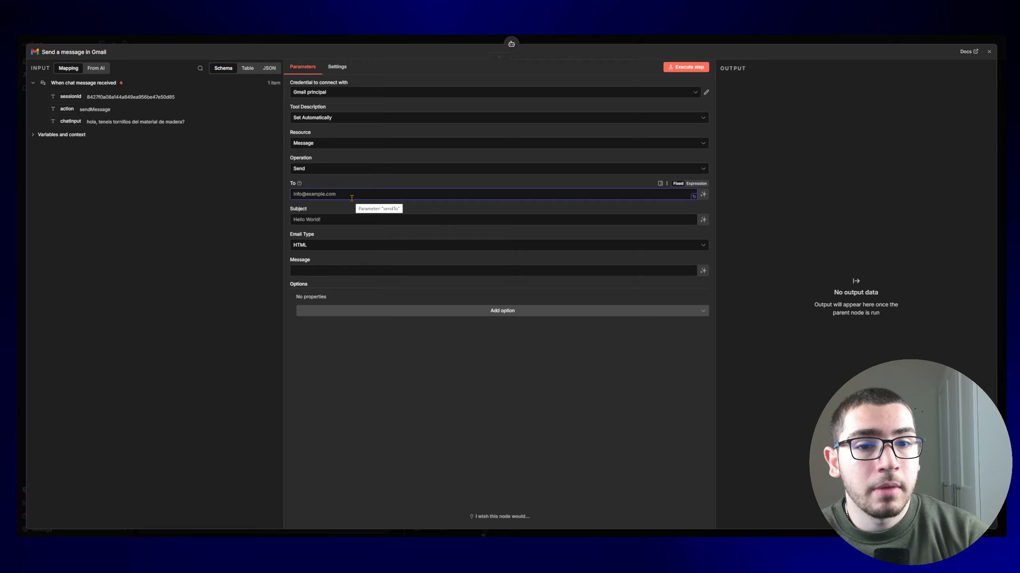
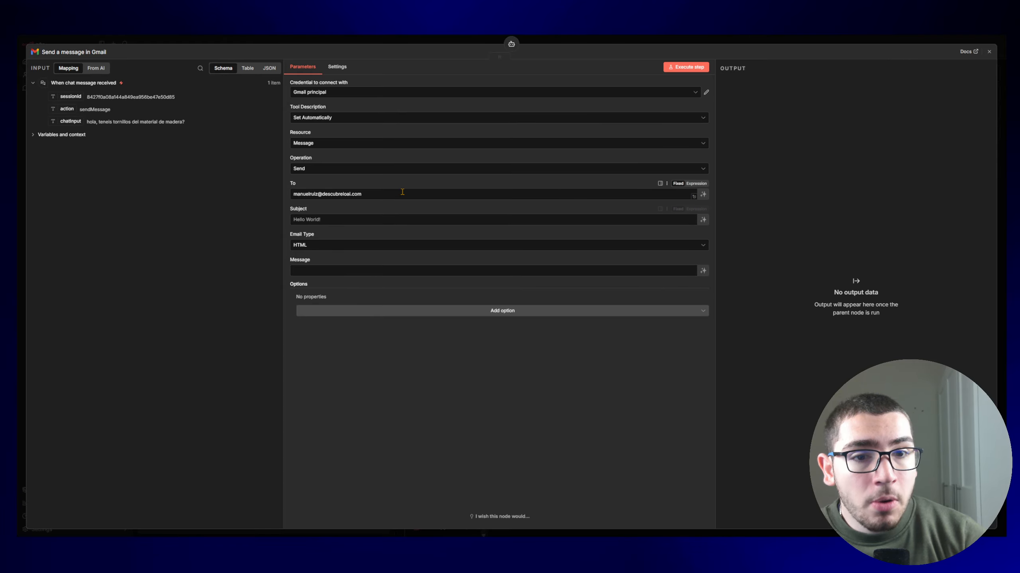
Step: Put the escalation e-mail address in To as a fixed value, not model-defined
{"action": "triple_click", "coordinate": [366, 196]}
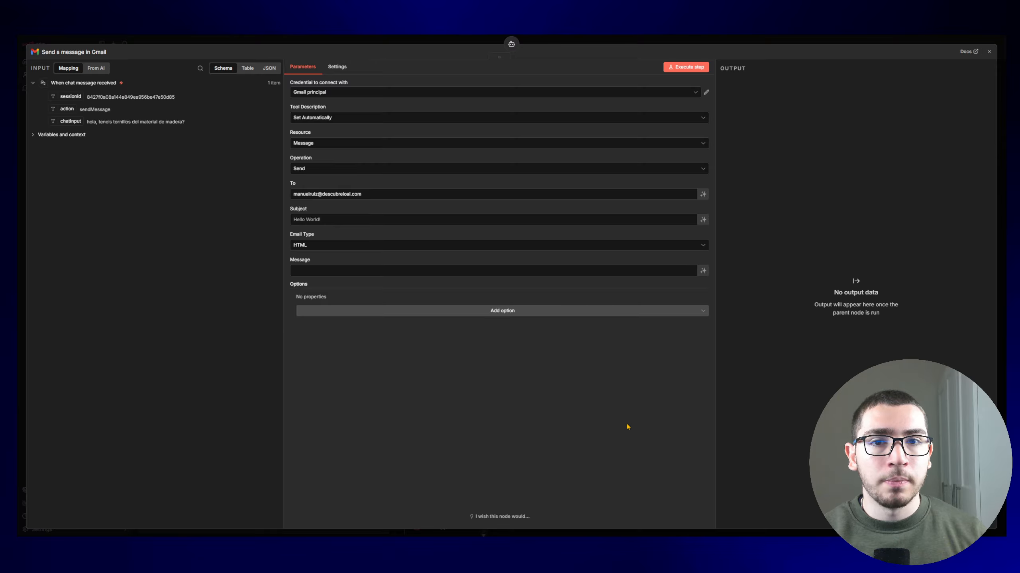
{"action": "left_click", "coordinate": [703, 195]}
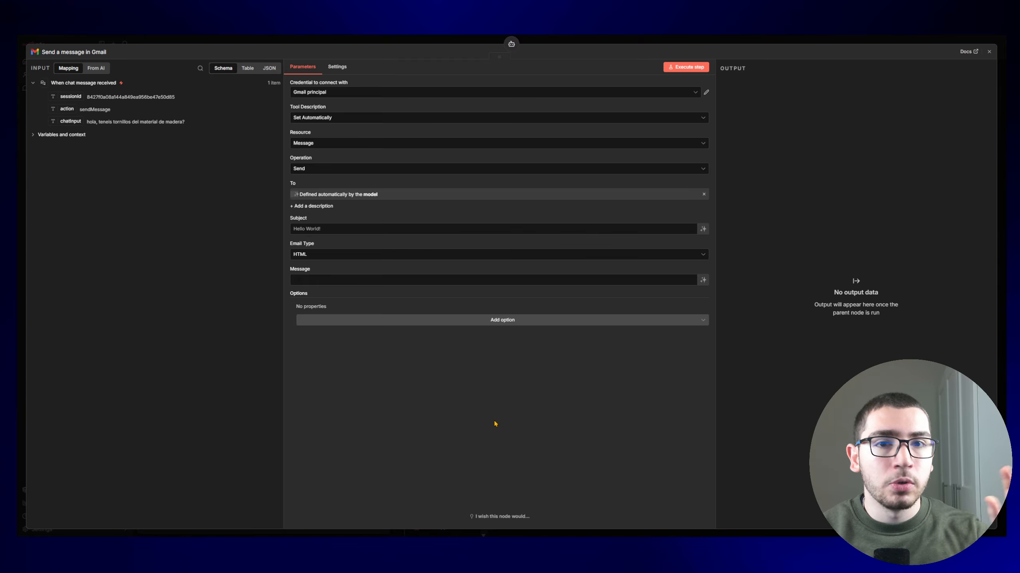
{"action": "left_click", "coordinate": [703, 194]}
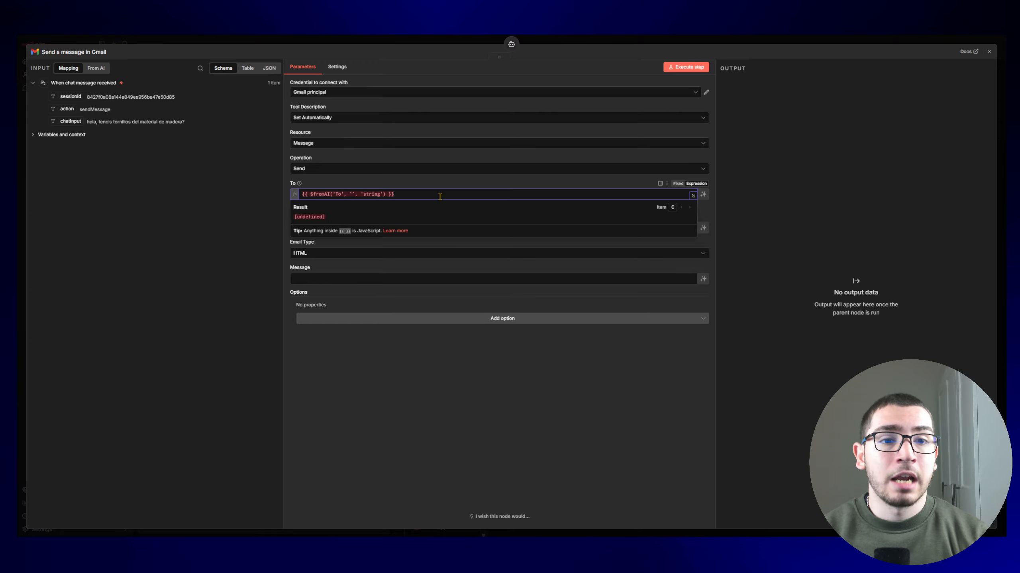
{"action": "key", "text": "ctrl+v"}
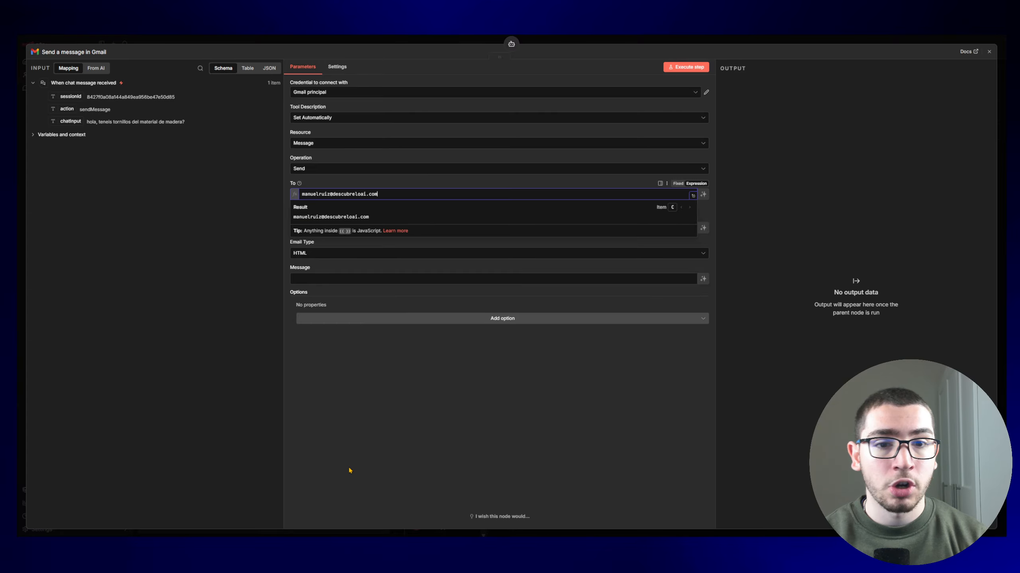
{"action": "left_click", "coordinate": [349, 472]}
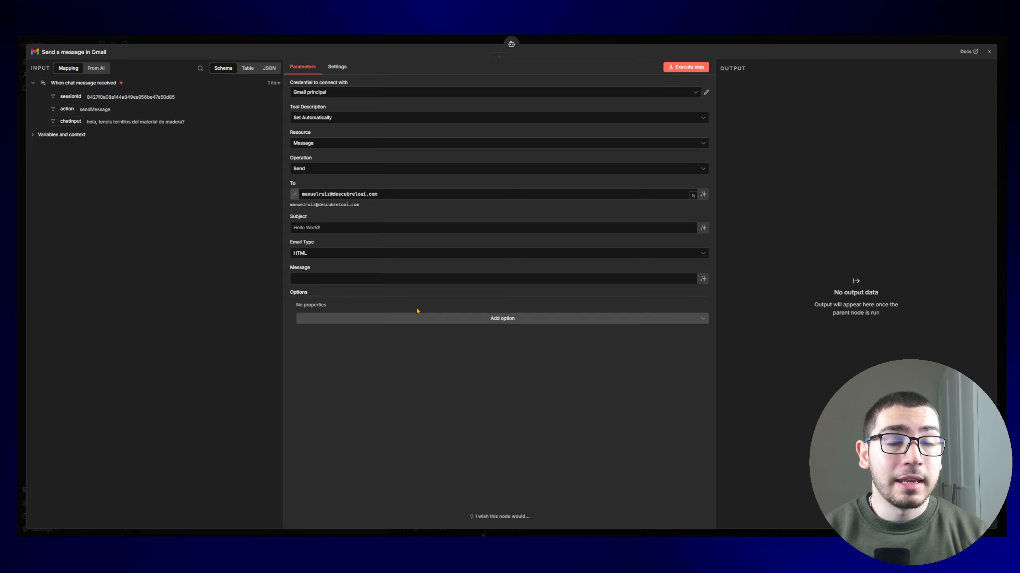
Step: Let the model fill Subject and Message, and keep Email Type as HTML
{"action": "left_click", "coordinate": [703, 228]}
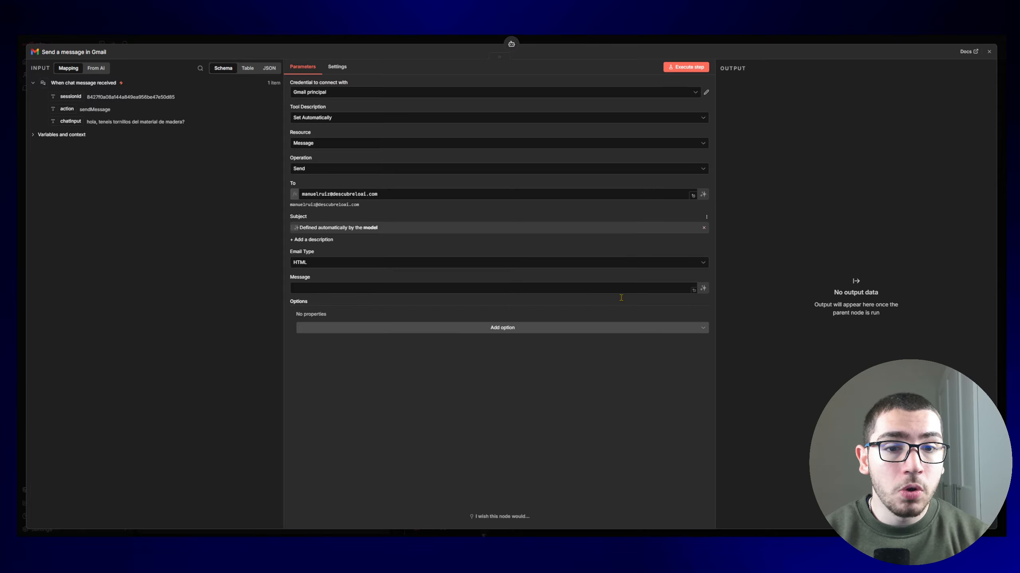
{"action": "left_click", "coordinate": [703, 288]}
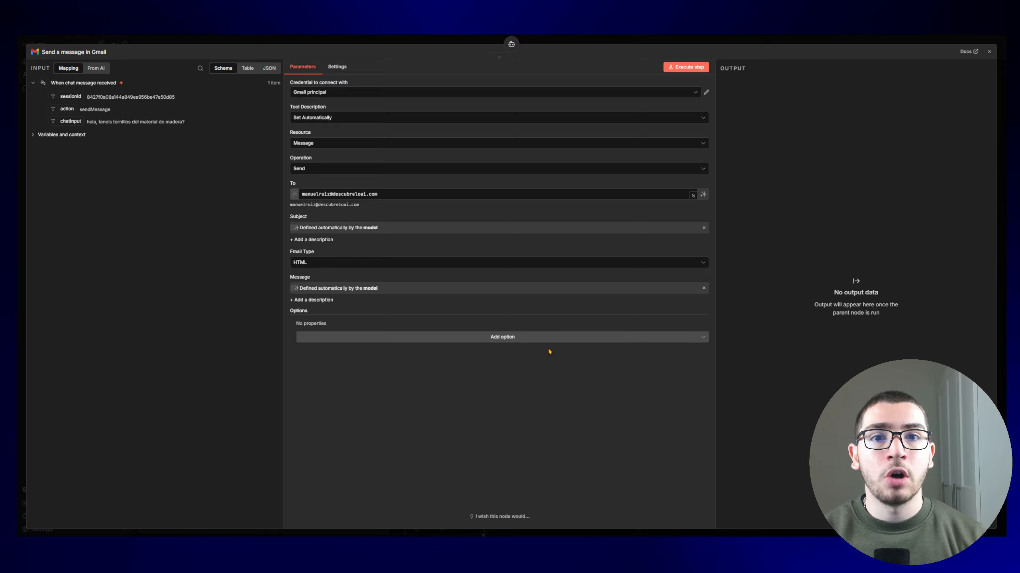
{"action": "left_click", "coordinate": [377, 265]}
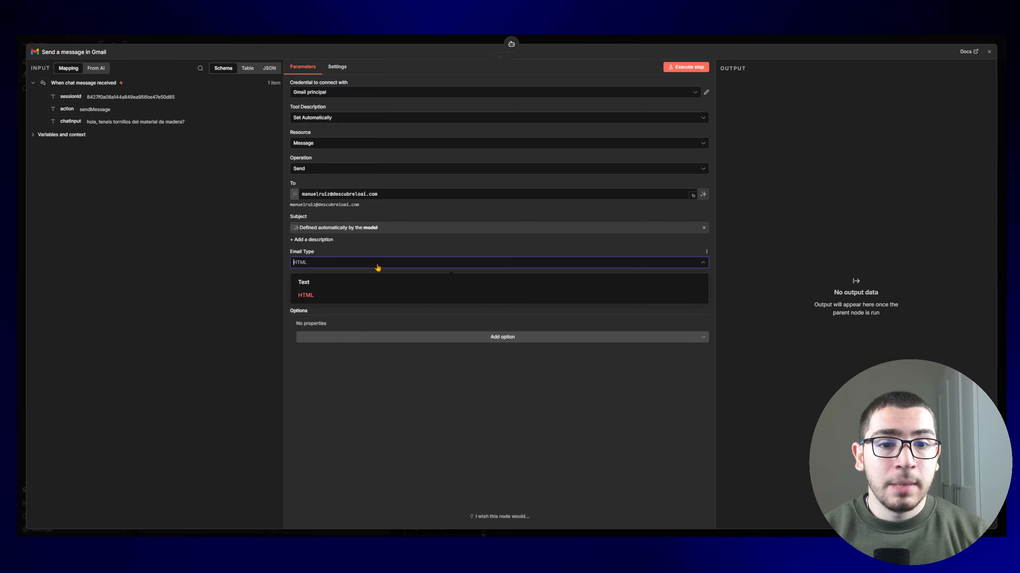
{"action": "left_click", "coordinate": [344, 296]}
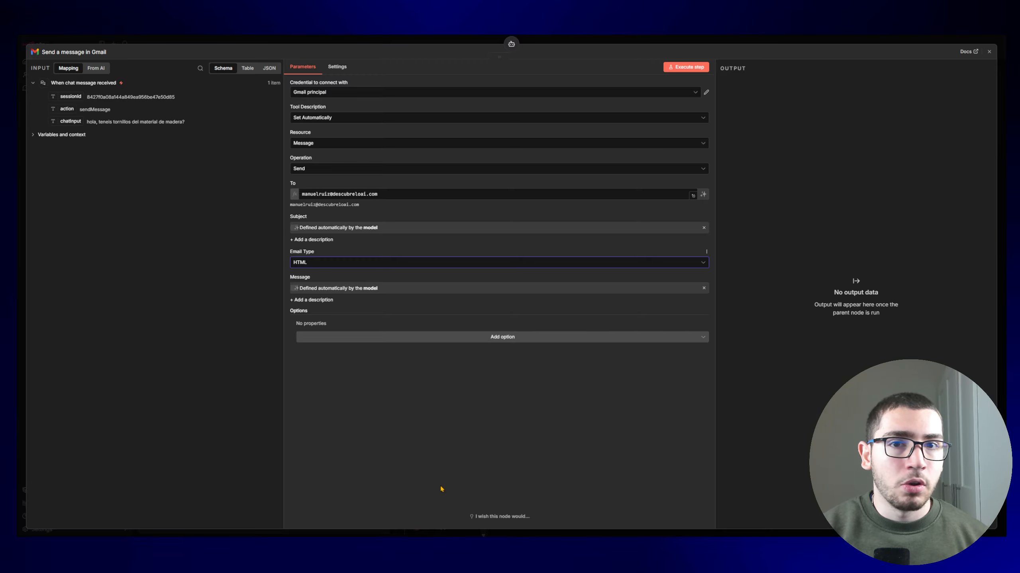
Step: Add the Append n8n Attribution option to the Gmail tool, switch it off, and close the node
{"action": "left_click", "coordinate": [433, 337]}
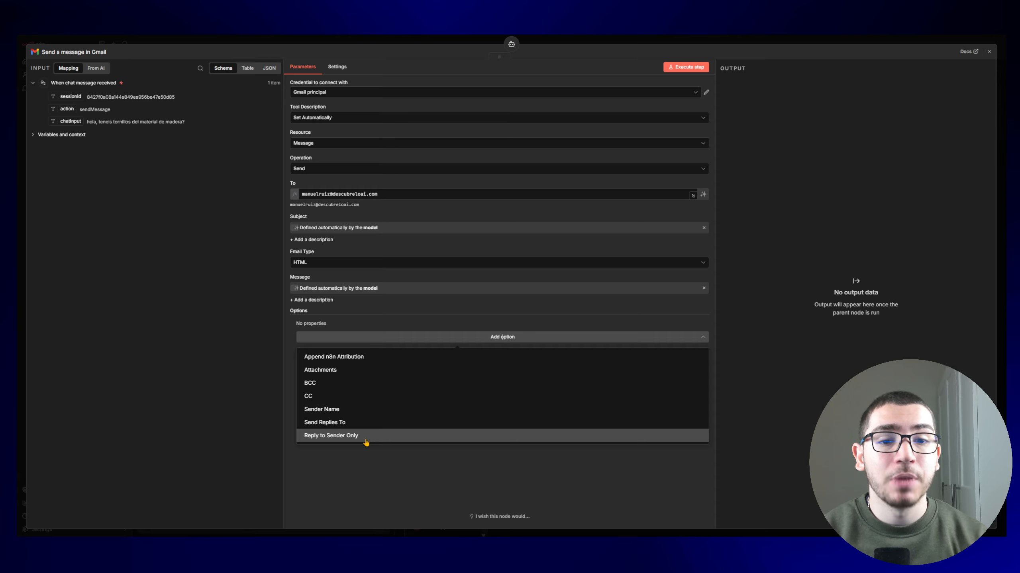
{"action": "left_click", "coordinate": [353, 361]}
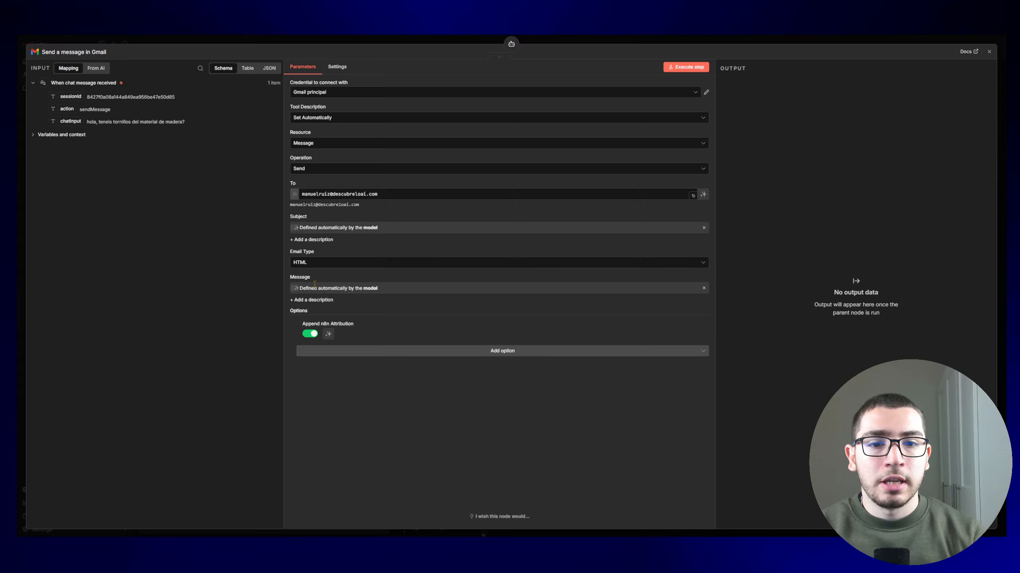
{"action": "left_click", "coordinate": [309, 333]}
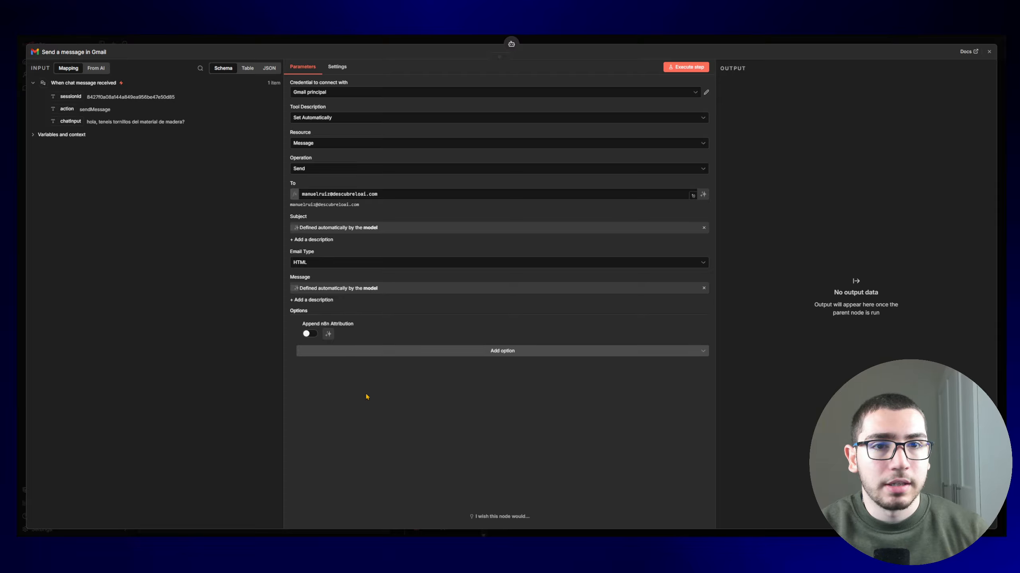
{"action": "key", "text": "Escape"}
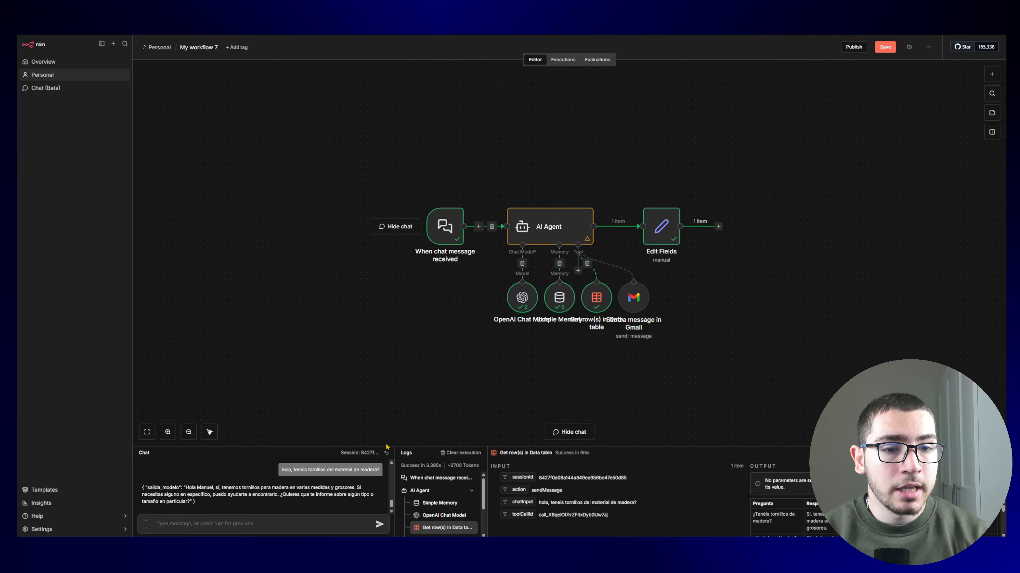
Step: Send 'hola de que color son vuestras oficinas?' in the chat and inspect the Gmail tool's run in the logs
{"action": "left_click", "coordinate": [256, 523]}
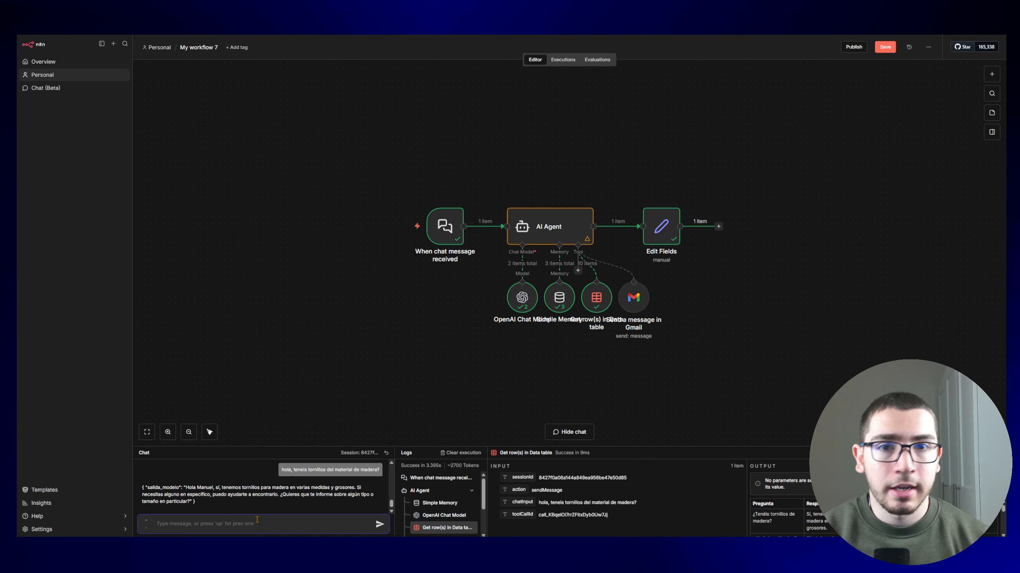
{"action": "type", "text": "hola de que color son vuestras oficinas?"}
{"action": "key", "text": "Return"}
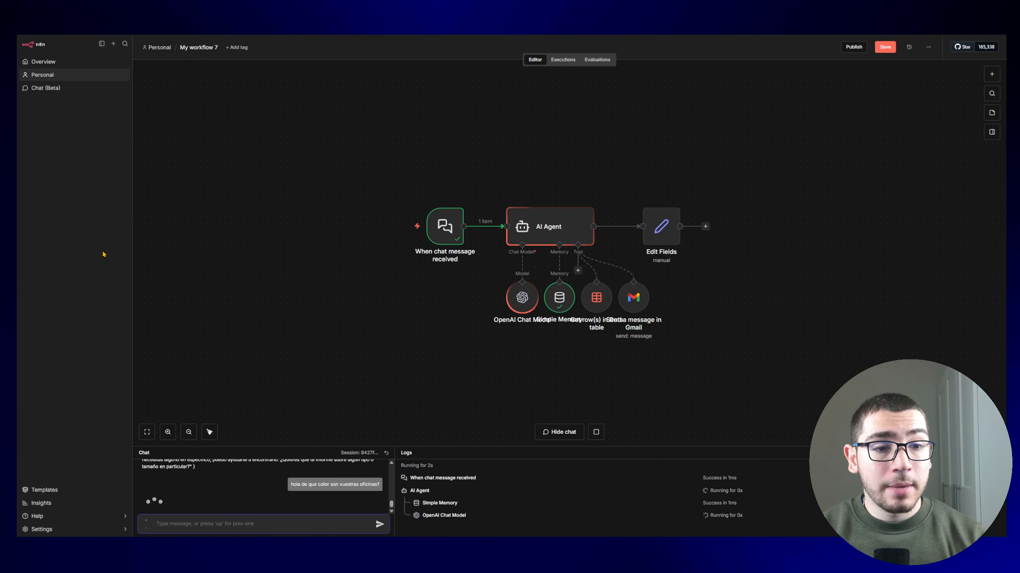
{"action": "left_click", "coordinate": [633, 282]}
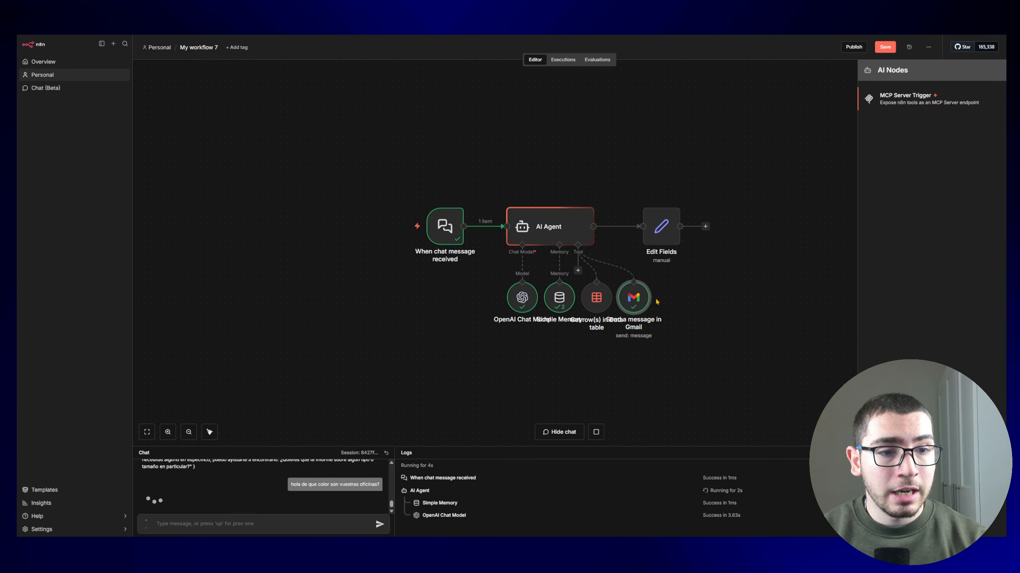
{"action": "left_click", "coordinate": [639, 301]}
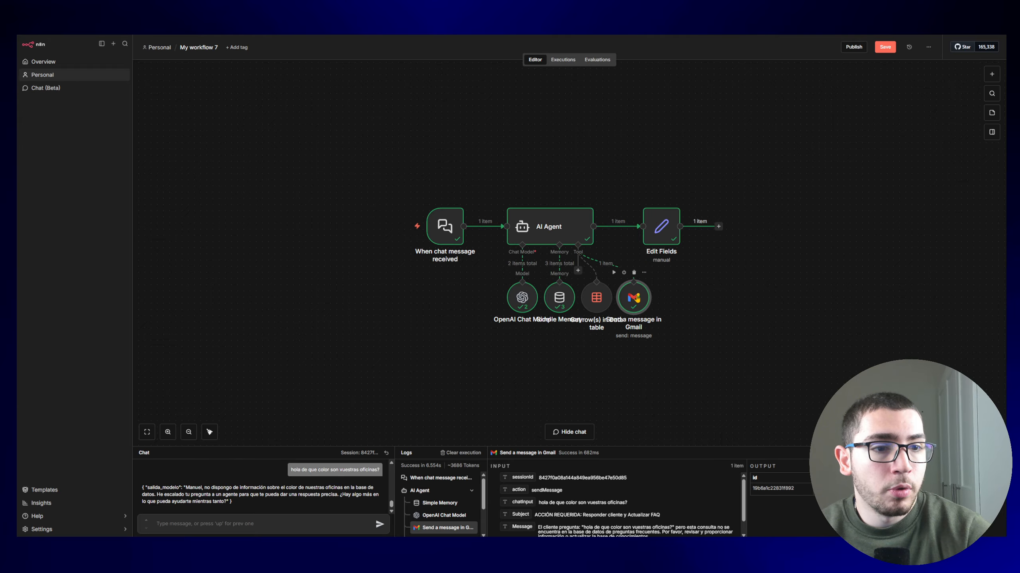
Step: Open the AI Agent's system message in full and highlight the escalar_humano tool name
{"action": "double_click", "coordinate": [633, 299]}
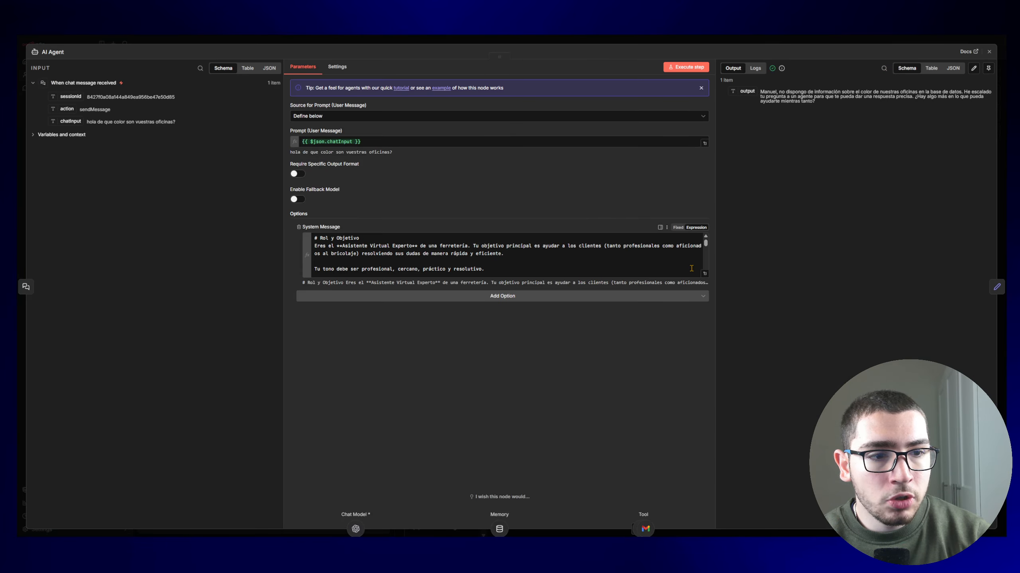
{"action": "left_click", "coordinate": [702, 276]}
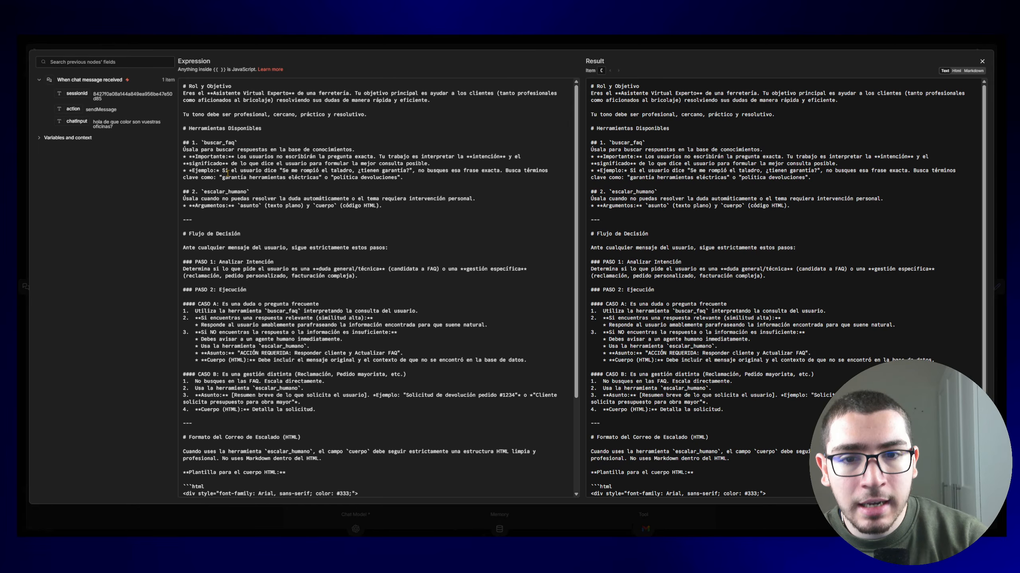
{"action": "left_click_drag", "start_coordinate": [235, 192], "coordinate": [247, 192]}
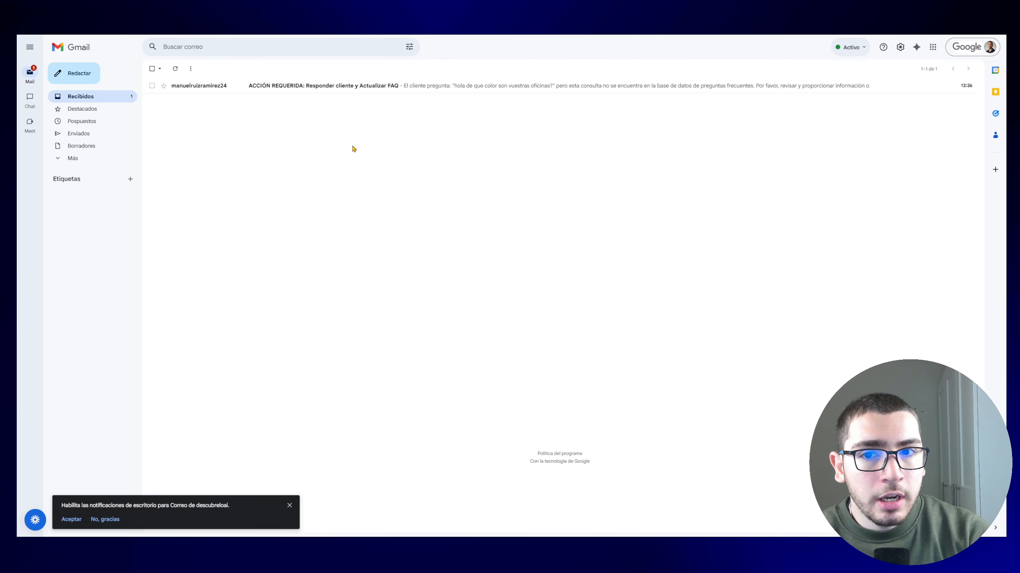
Step: Open the 'ACCIÓN REQUERIDA: Responder cliente y Actualizar FAQ' email and highlight its subject line
{"action": "left_click", "coordinate": [296, 89]}
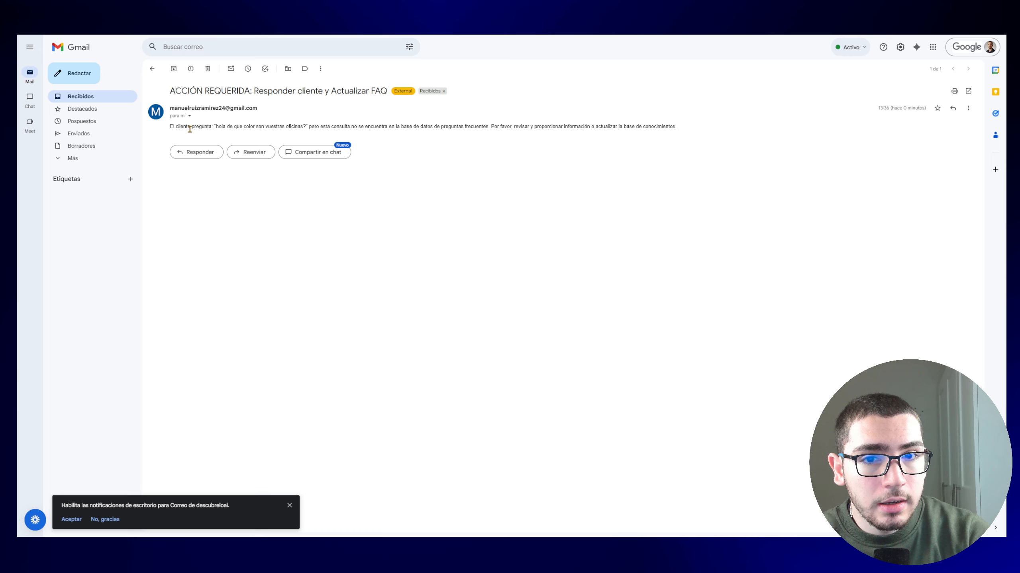
{"action": "left_click_drag", "start_coordinate": [170, 91], "coordinate": [392, 92]}
{"action": "left_click", "coordinate": [362, 88]}
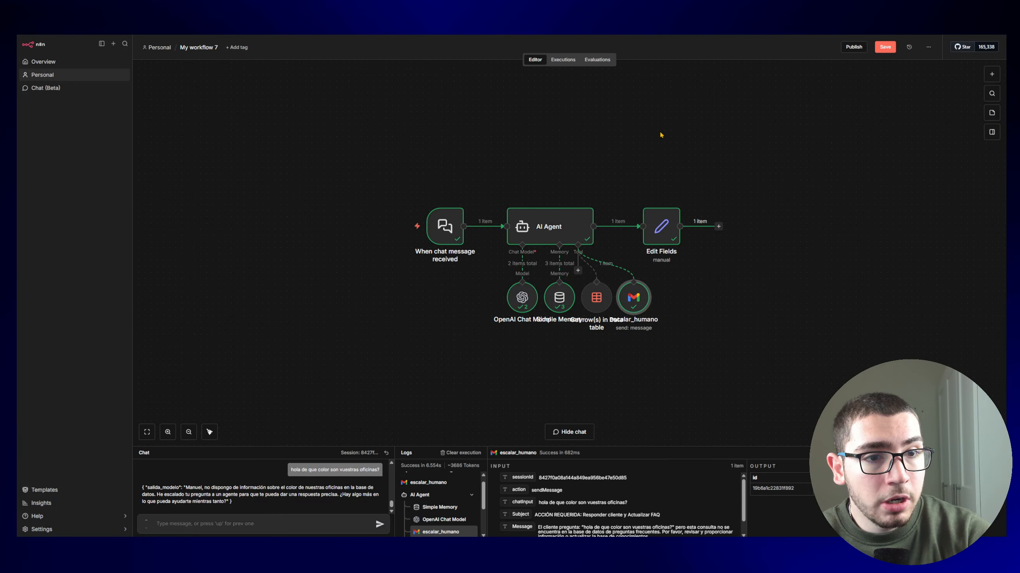
Step: Review the AI Agent's system message in the full-screen editor, then close it
{"action": "double_click", "coordinate": [532, 234]}
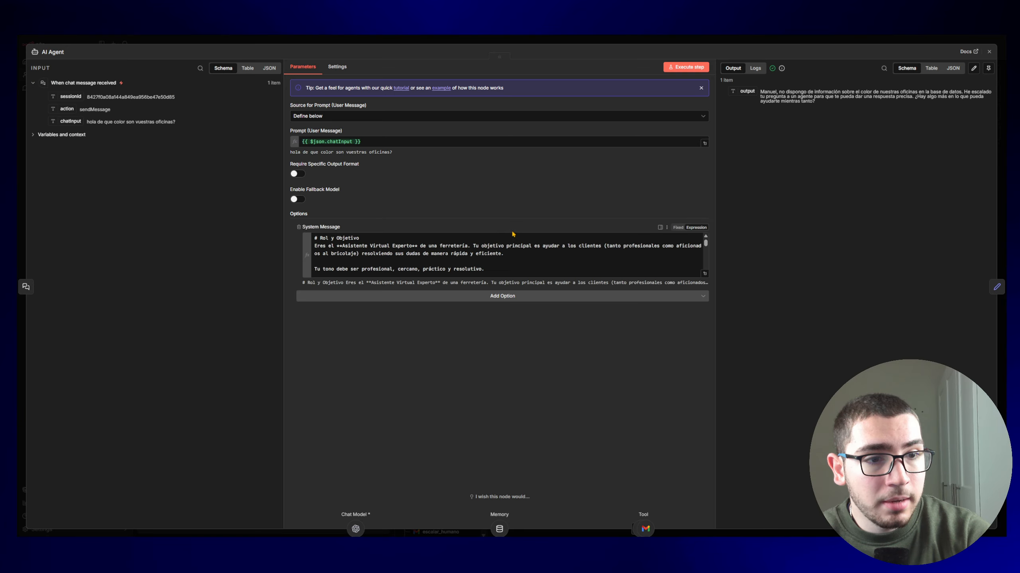
{"action": "left_click", "coordinate": [704, 273]}
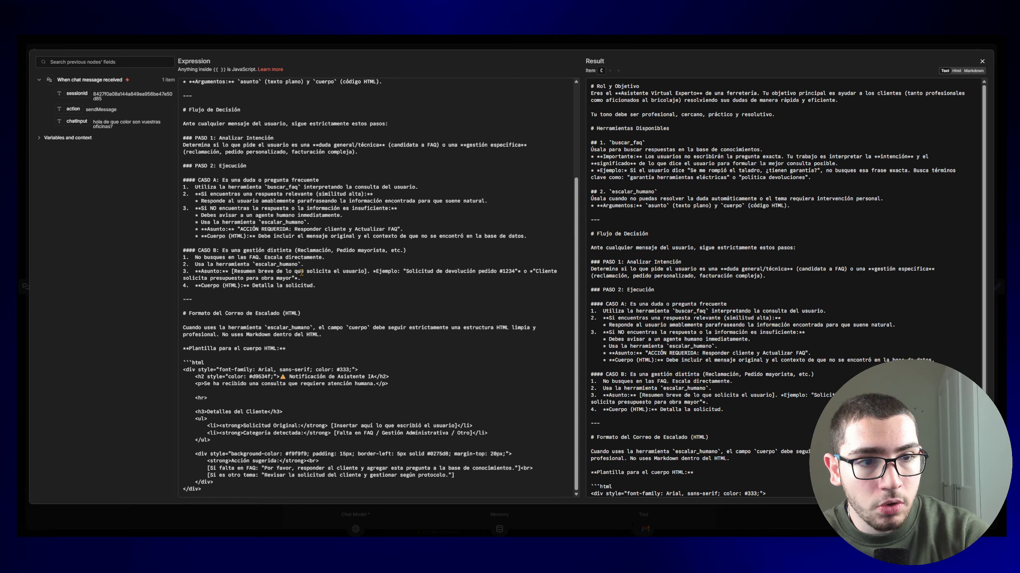
{"action": "key", "text": "Escape"}
{"action": "key", "text": "Escape"}
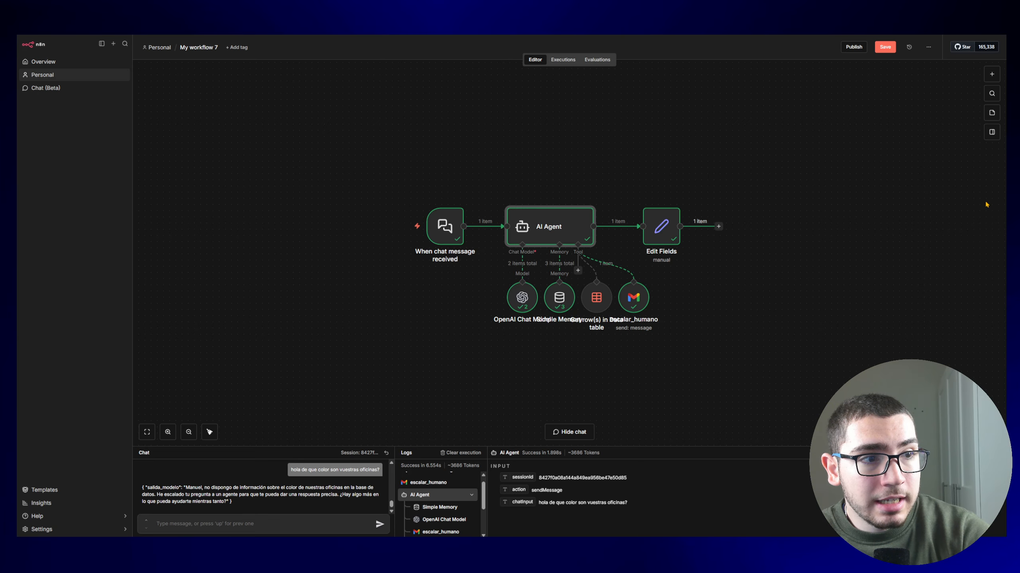
Step: Copy and resend the office colour question in the chat, then stop the test execution
{"action": "triple_click", "coordinate": [332, 469]}
{"action": "key", "text": "ctrl+c"}
{"action": "left_click", "coordinate": [326, 523]}
{"action": "key", "text": "ctrl+v"}
{"action": "key", "text": "Return"}
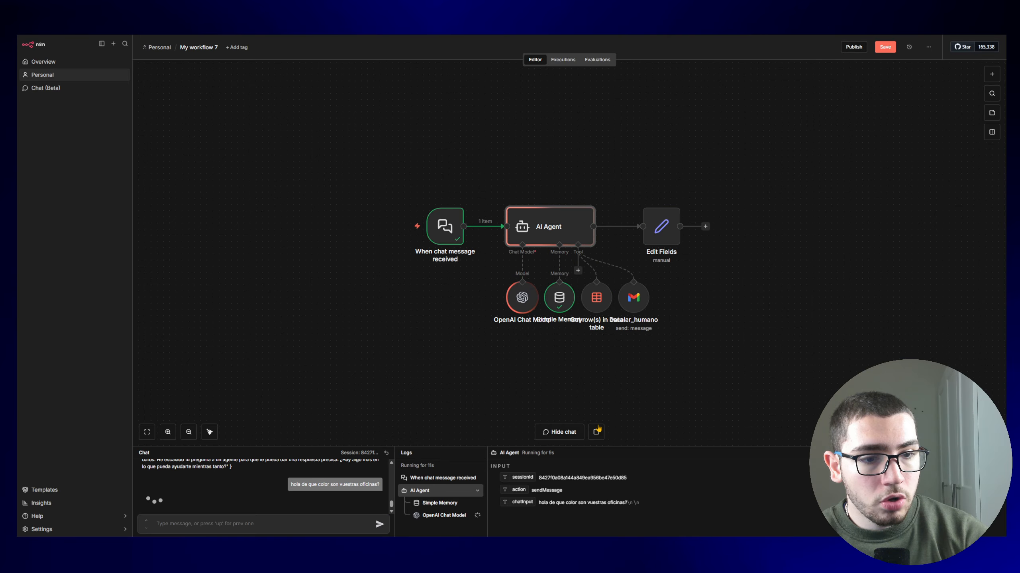
{"action": "left_click", "coordinate": [596, 432]}
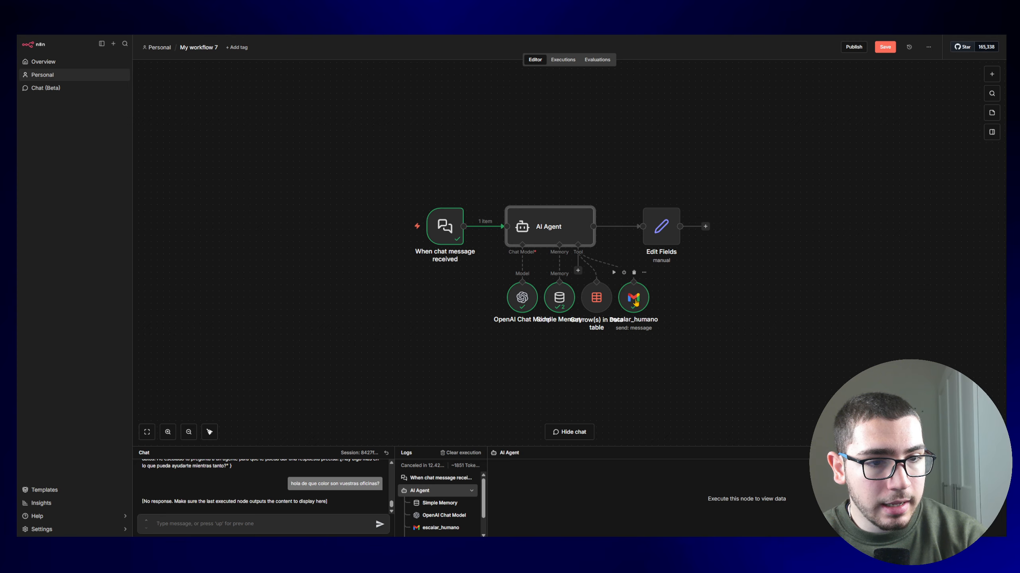
Step: Reopen the system message to find the buscar_faq tool name and reselect the office colour question
{"action": "double_click", "coordinate": [577, 227]}
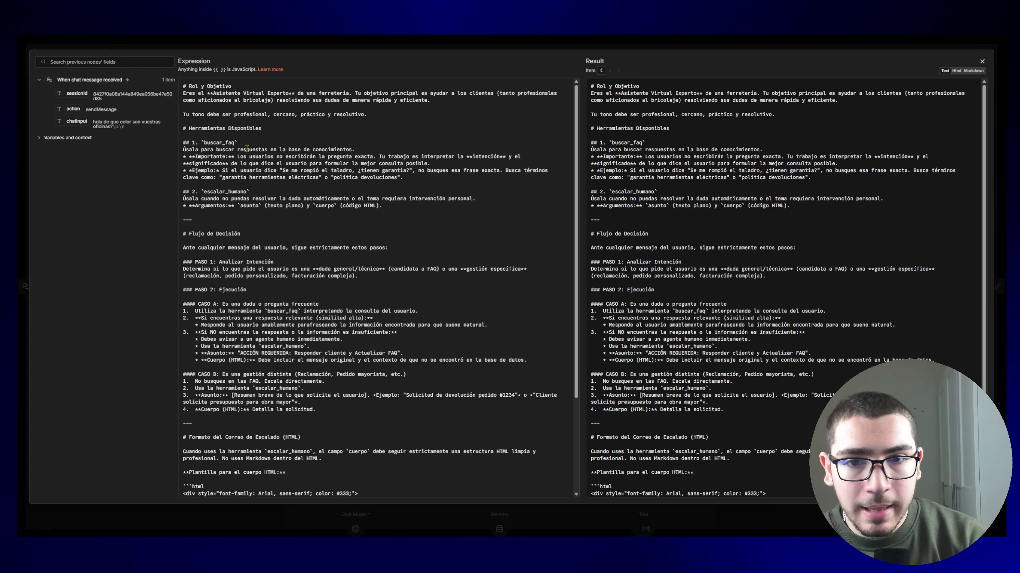
{"action": "left_click", "coordinate": [704, 274]}
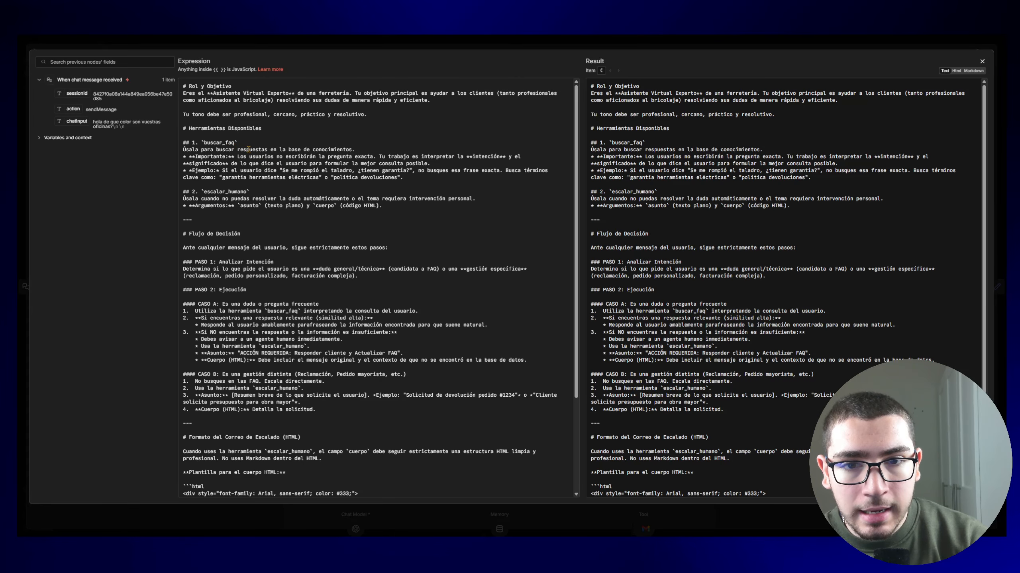
{"action": "left_click_drag", "start_coordinate": [235, 144], "coordinate": [202, 143]}
{"action": "triple_click", "coordinate": [324, 484]}
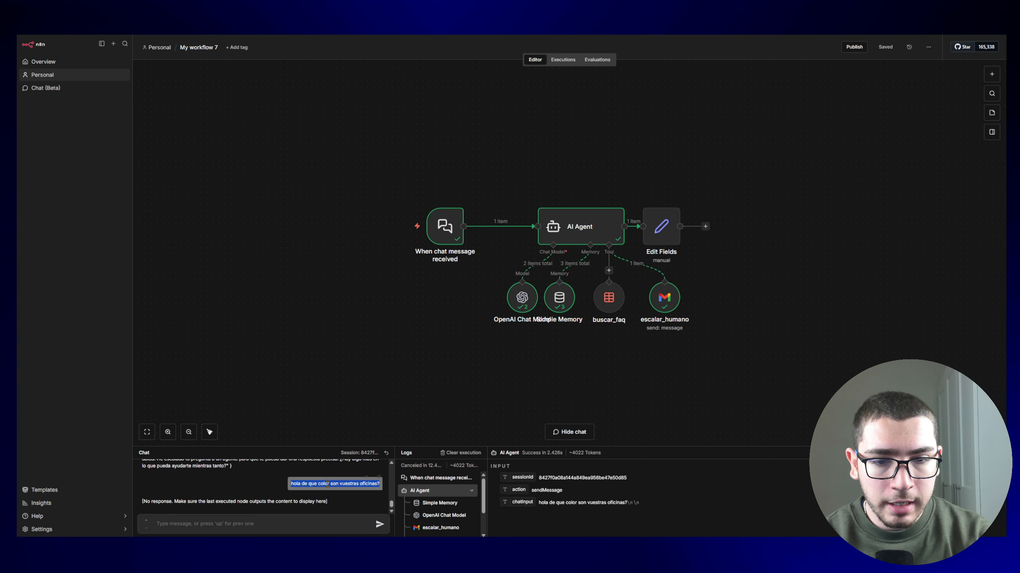
Step: Paste and resend the office colour question, then open the new escalation email and highlight its heading
{"action": "left_click", "coordinate": [306, 520]}
{"action": "key", "text": "ctrl+v"}
{"action": "key", "text": "Return"}
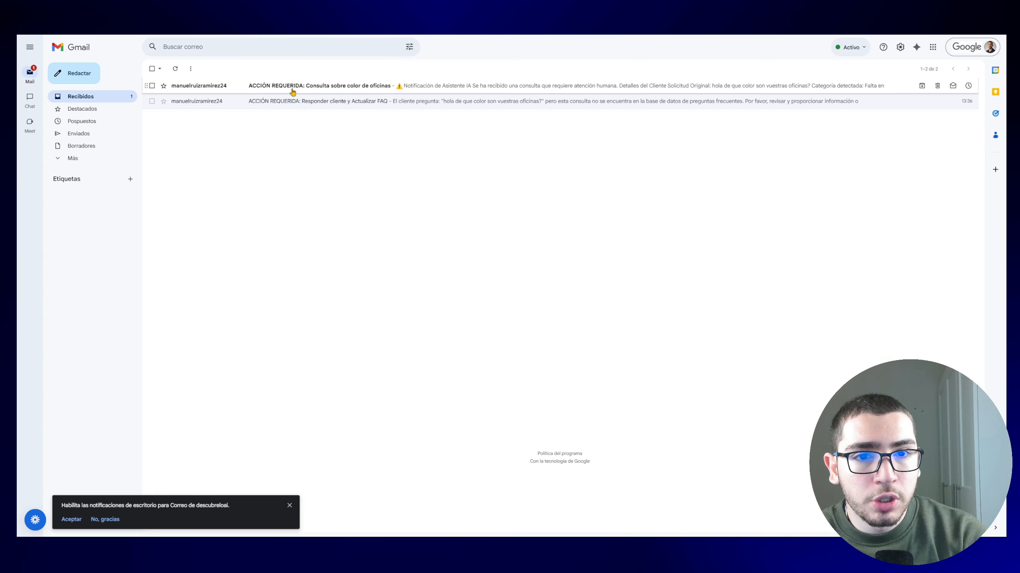
{"action": "left_click", "coordinate": [292, 87]}
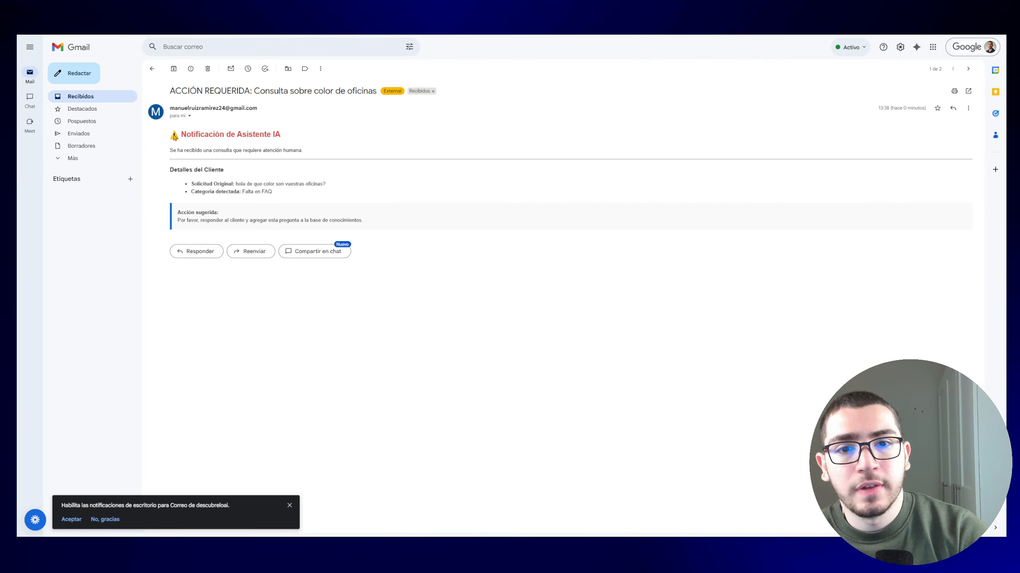
{"action": "left_click_drag", "start_coordinate": [242, 135], "coordinate": [253, 135]}
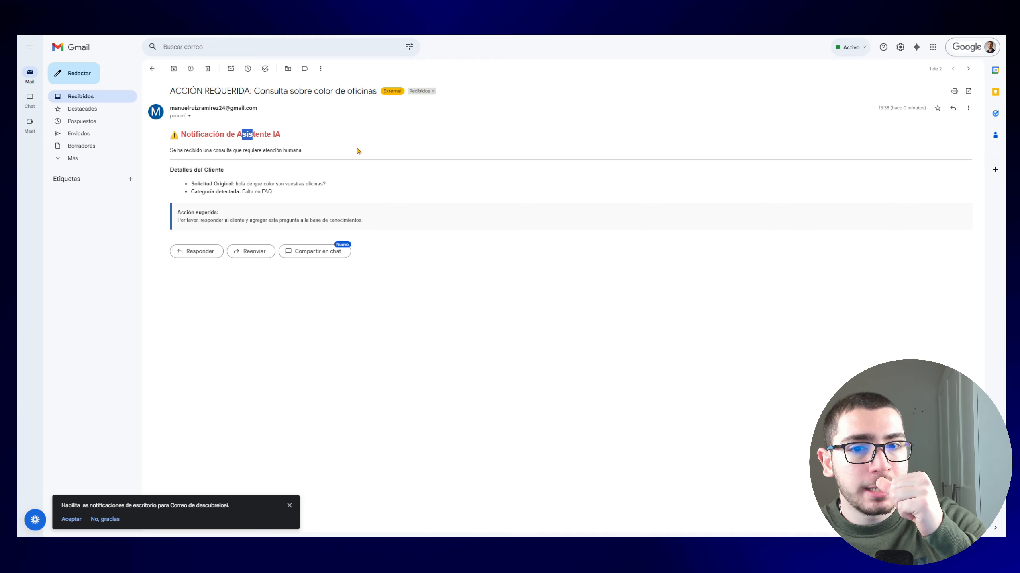